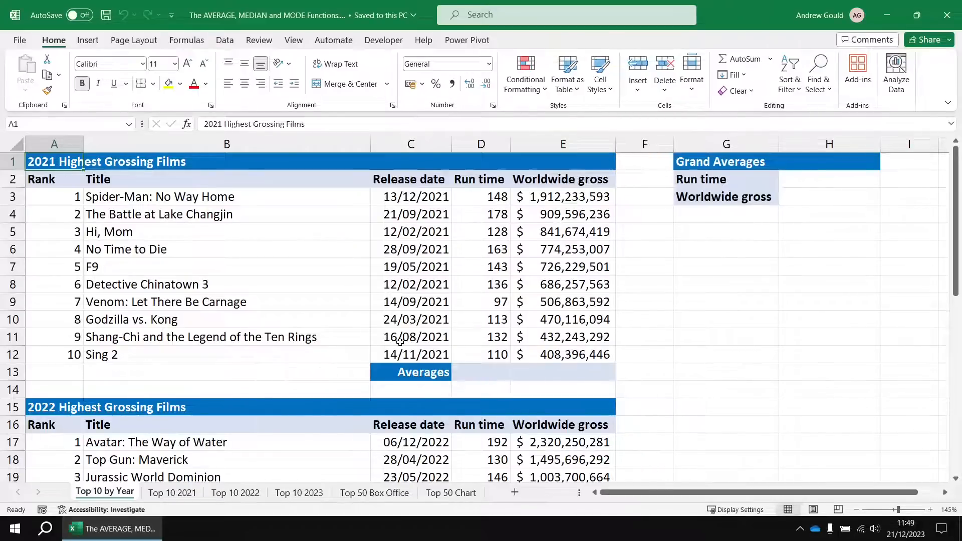
Calculate the average run time of the 2021 films in D13 with =AVERAGE(D3:D12).
{"action": "left_click", "coordinate": [483, 377]}
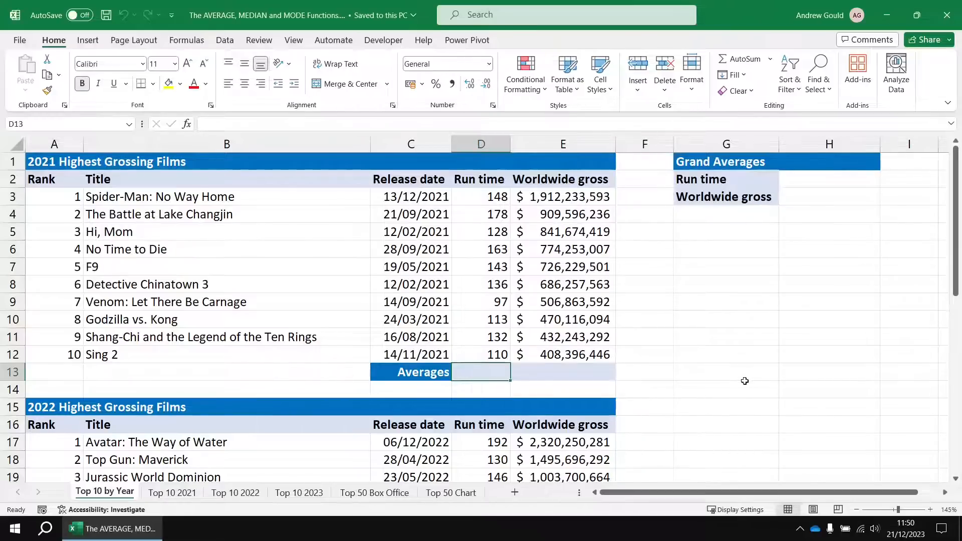
{"action": "type", "text": "=aver"}
{"action": "key", "text": "Tab"}
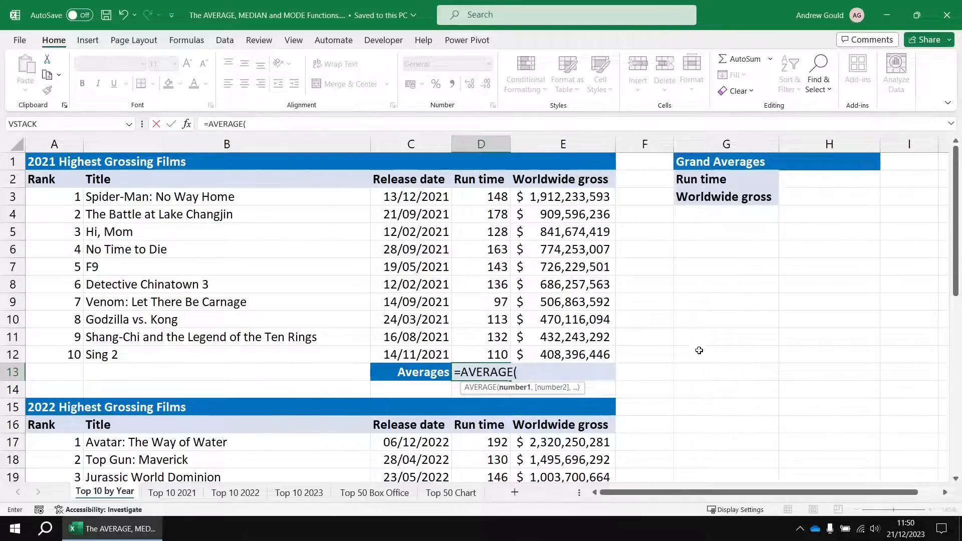
{"action": "left_click", "coordinate": [470, 197]}
{"action": "left_click_drag", "start_coordinate": [470, 196], "coordinate": [470, 351]}
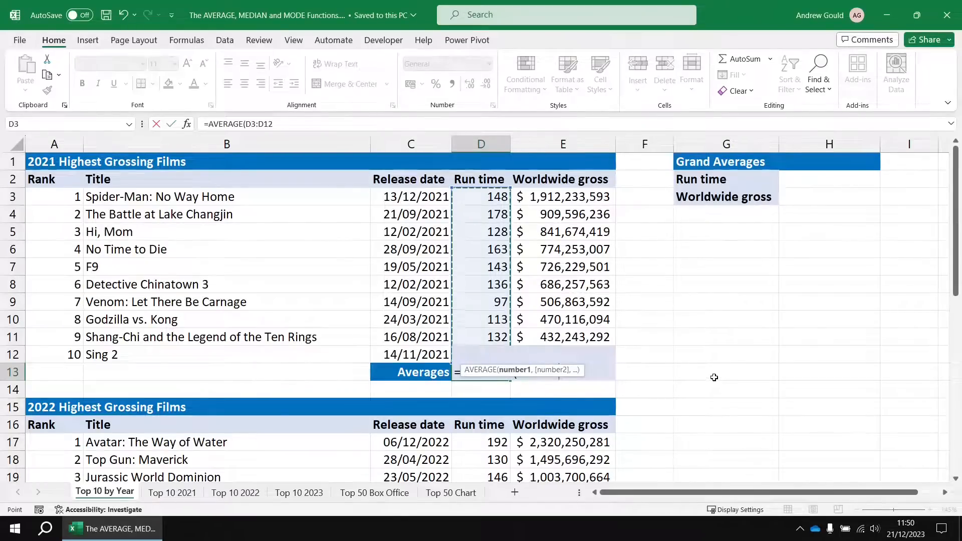
{"action": "type", "text": ")"}
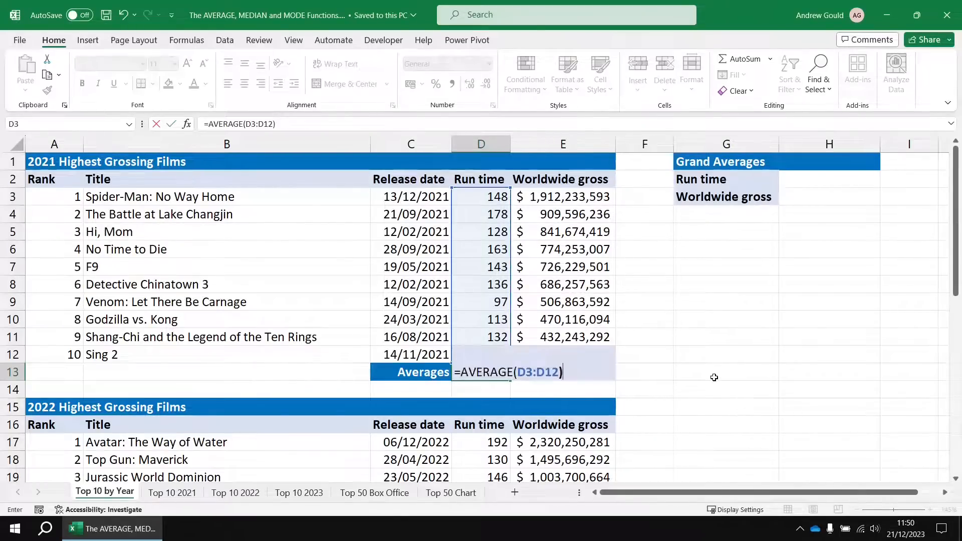
{"action": "key", "text": "Return"}
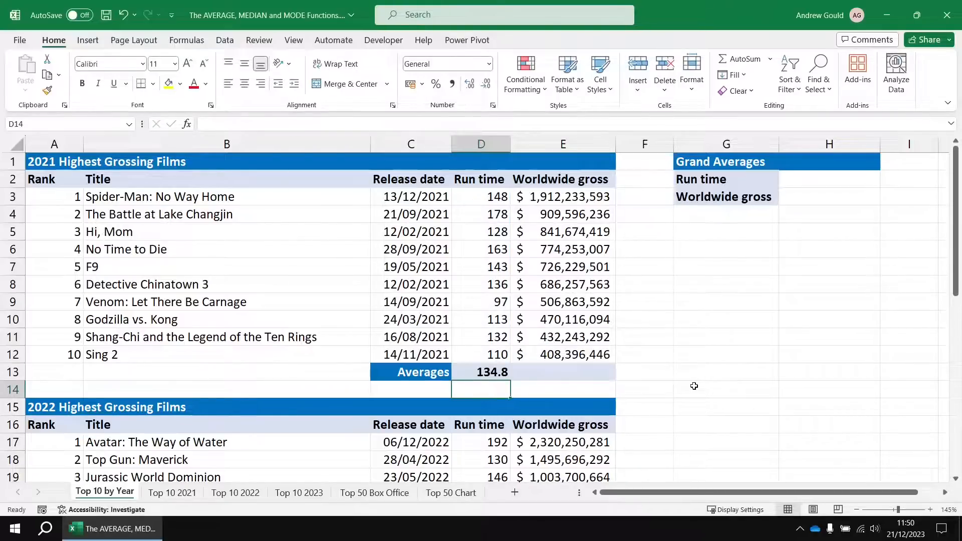
Calculate the average worldwide gross of the 2021 films in E13 with =AVERAGE(E3:E12).
{"action": "left_click", "coordinate": [572, 371]}
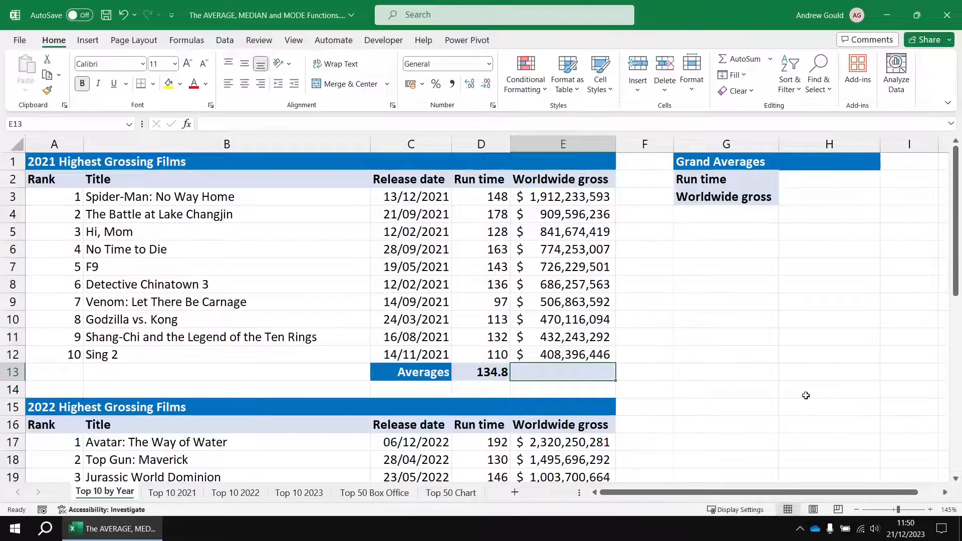
{"action": "type", "text": "=a"}
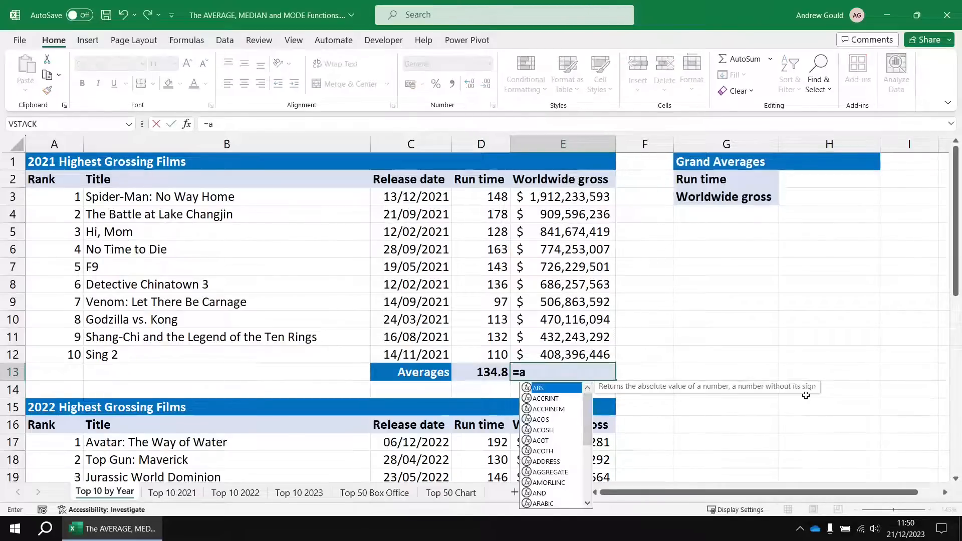
{"action": "type", "text": "ver"}
{"action": "key", "text": "Tab"}
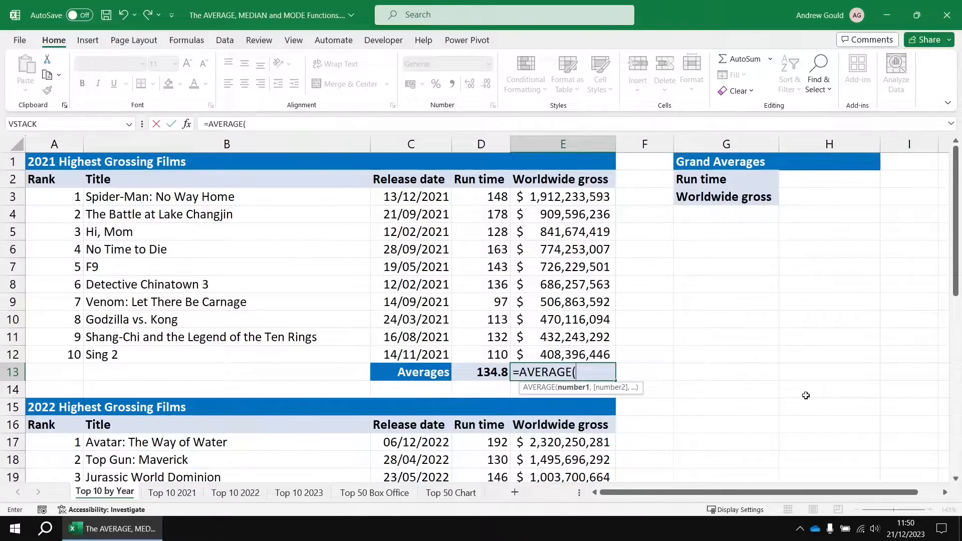
{"action": "key", "text": "Up"}
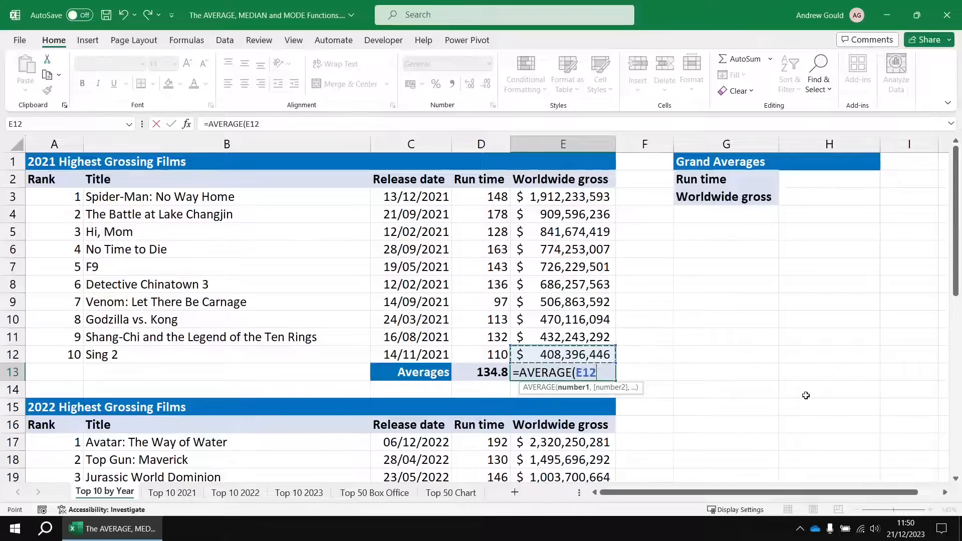
{"action": "key", "text": "ctrl+shift+Up"}
{"action": "key", "text": "shift+Up"}
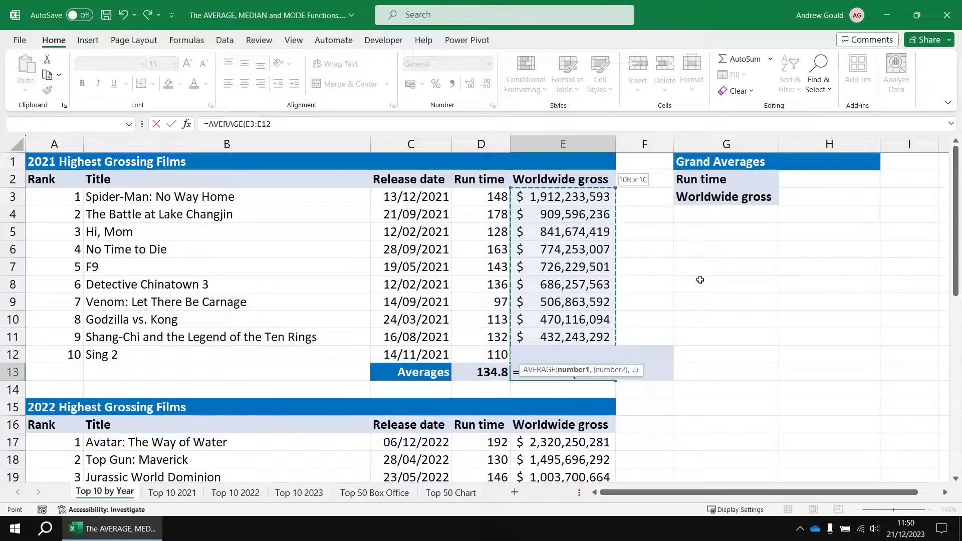
{"action": "type", "text": ")"}
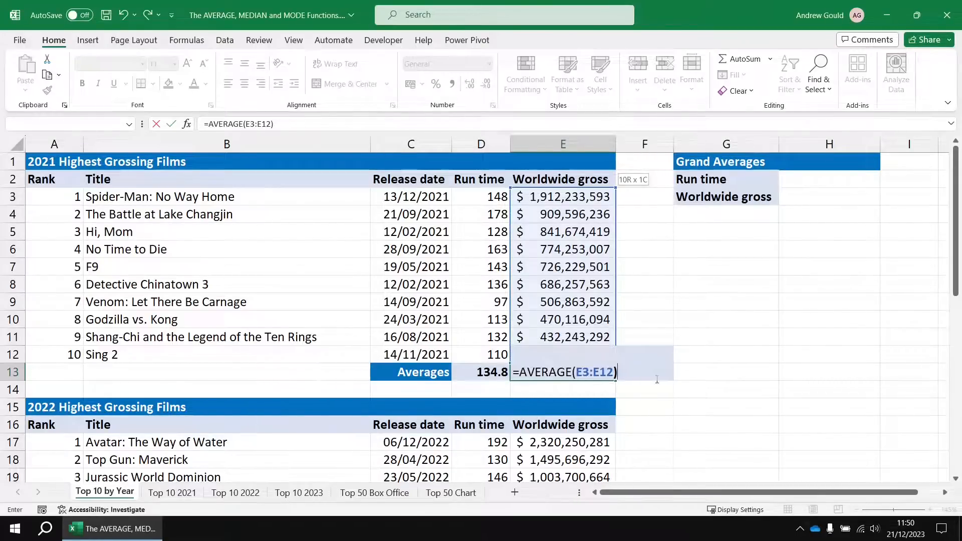
{"action": "key", "text": "Return"}
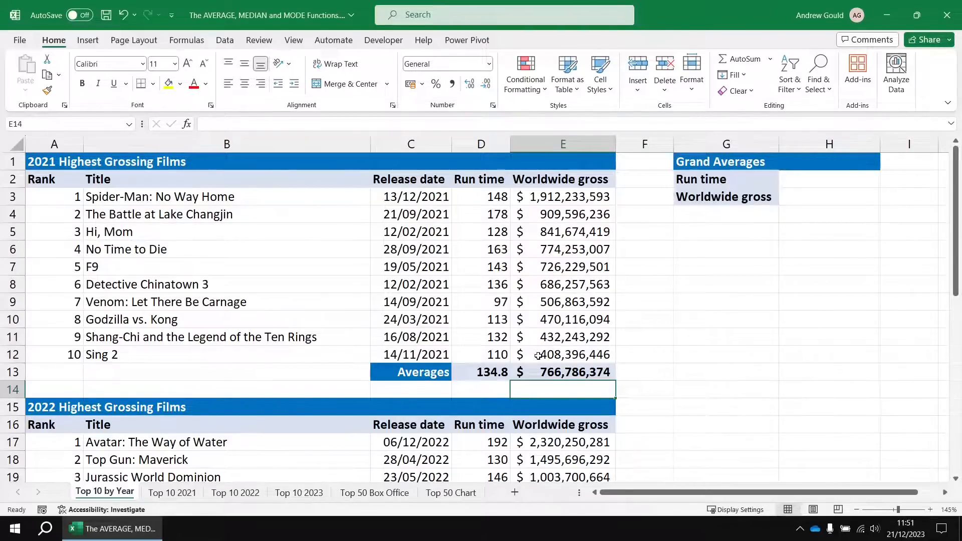
Cross-check the 2021 run time average by entering =SUM(D3:D12)/10 in D14 and comparing it with the formula in D13.
{"action": "left_click_drag", "start_coordinate": [477, 197], "coordinate": [479, 349]}
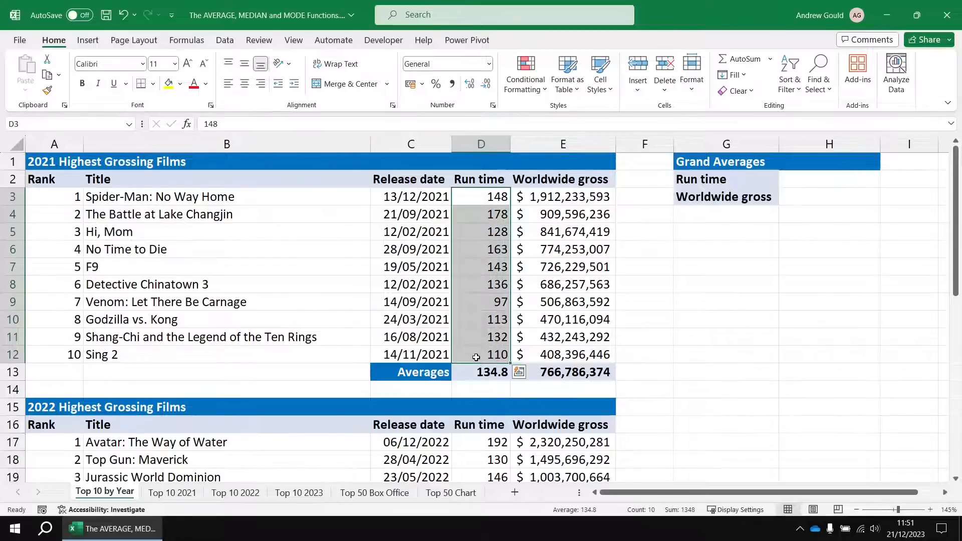
{"action": "left_click", "coordinate": [476, 394]}
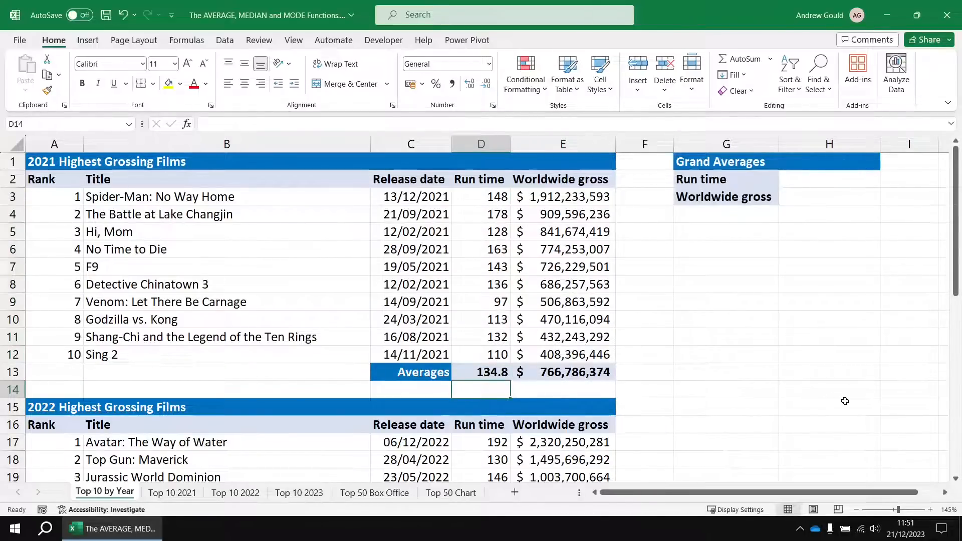
{"action": "type", "text": "="}
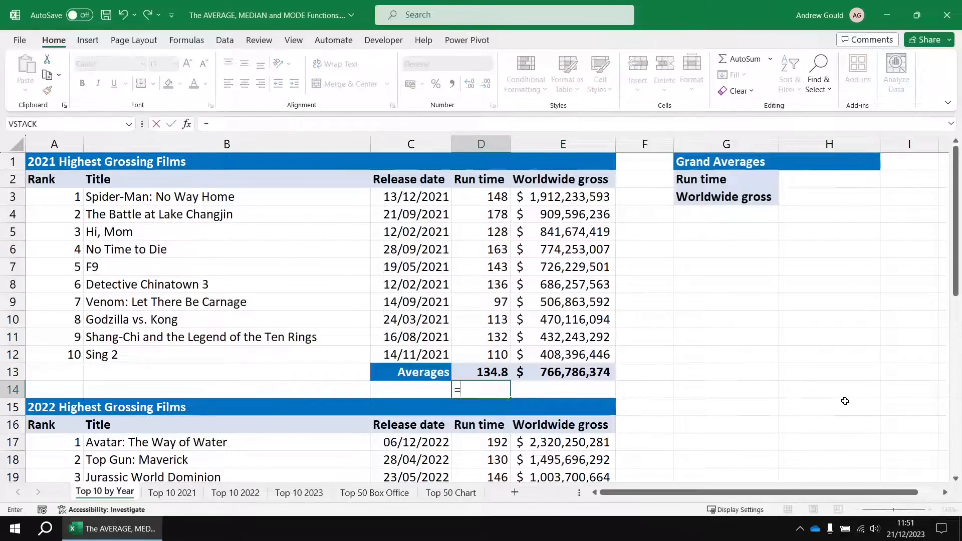
{"action": "type", "text": "SUM("}
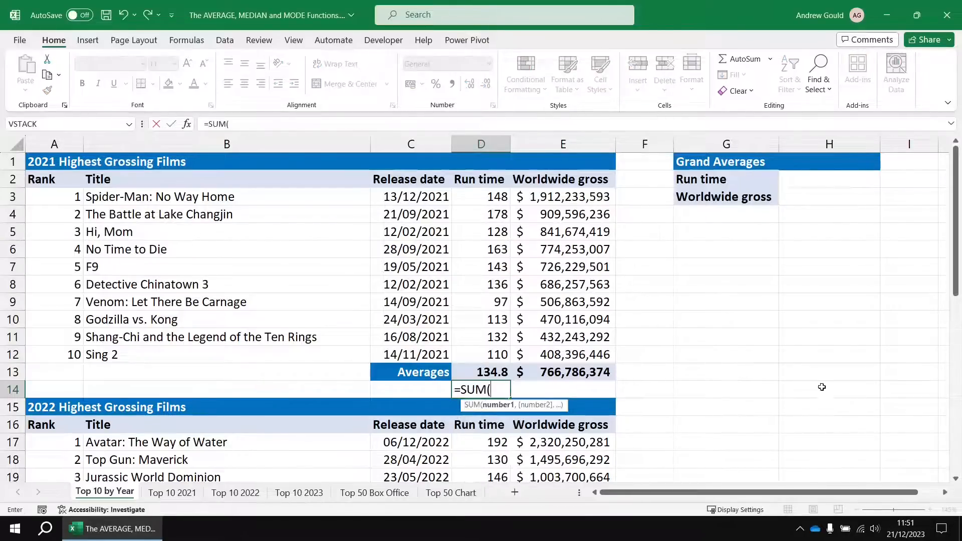
{"action": "left_click_drag", "start_coordinate": [487, 191], "coordinate": [479, 354]}
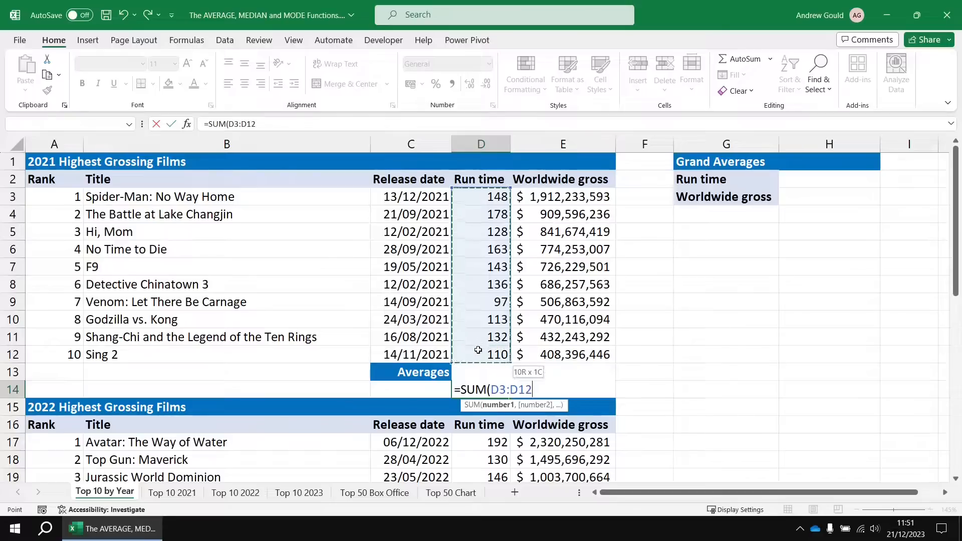
{"action": "type", "text": ")"}
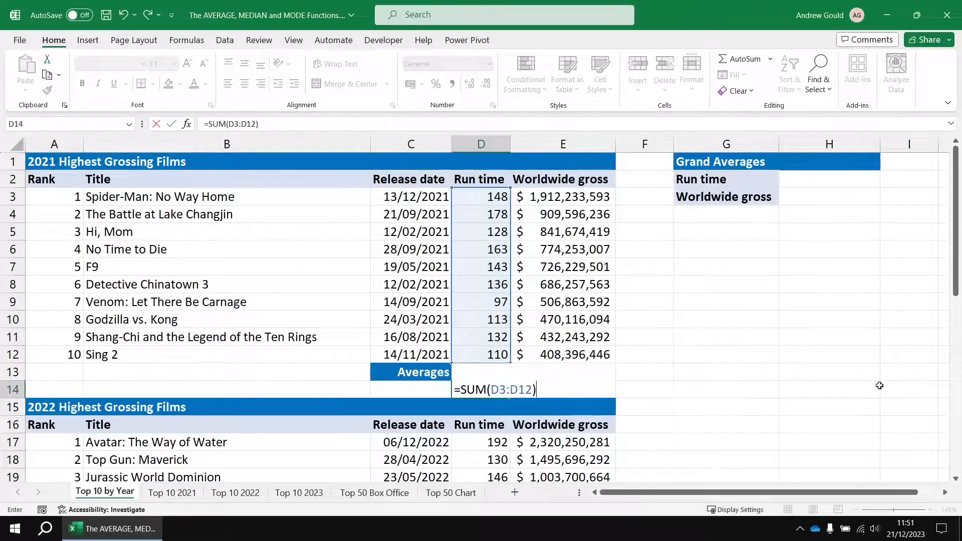
{"action": "type", "text": "/10"}
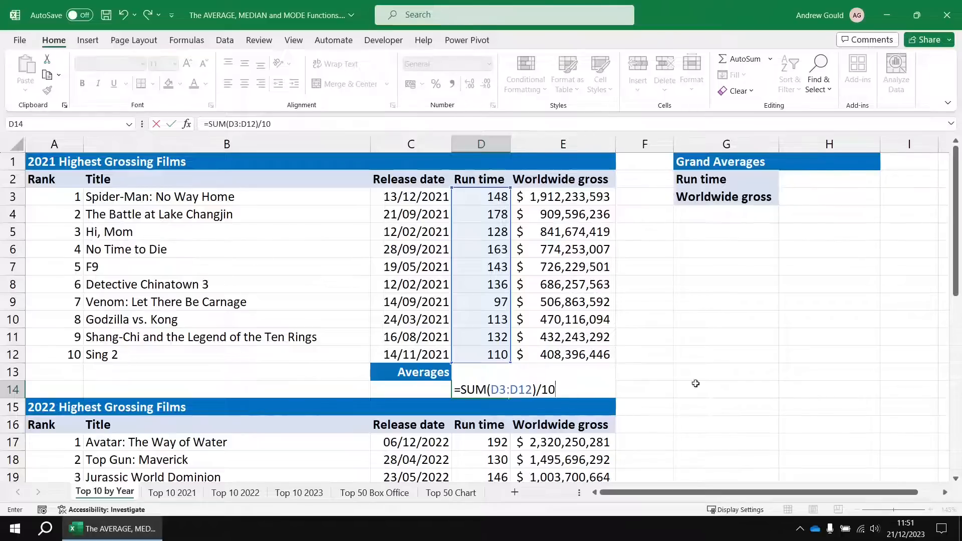
{"action": "key", "text": "Return"}
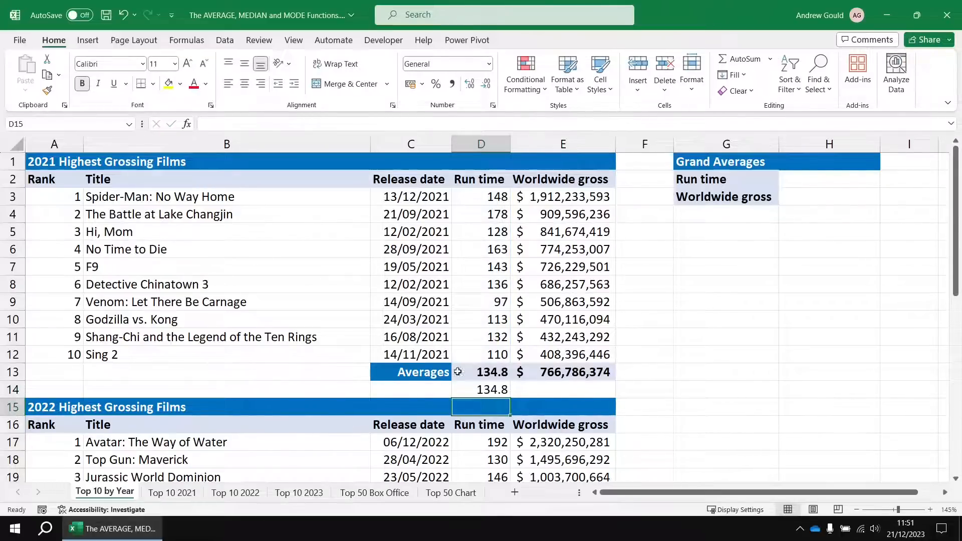
{"action": "left_click", "coordinate": [480, 389]}
{"action": "left_click", "coordinate": [487, 372]}
{"action": "left_click", "coordinate": [488, 388]}
{"action": "left_click", "coordinate": [487, 373]}
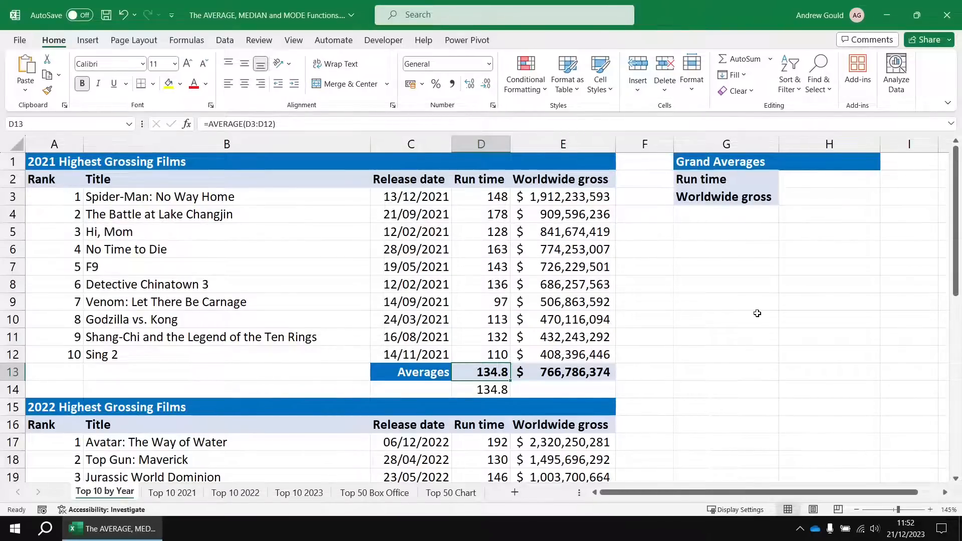
Average the 2022 films' run times (D17:D26) in D27 using AutoSum's Average function.
{"action": "scroll", "coordinate": [731, 326], "scroll_direction": "down", "scroll_amount": 3}
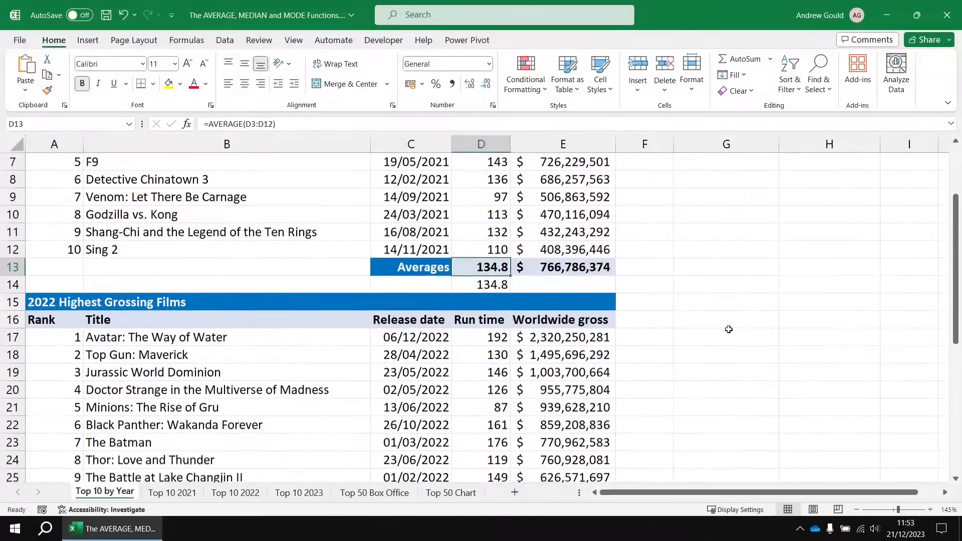
{"action": "scroll", "coordinate": [730, 326], "scroll_direction": "down", "scroll_amount": 1}
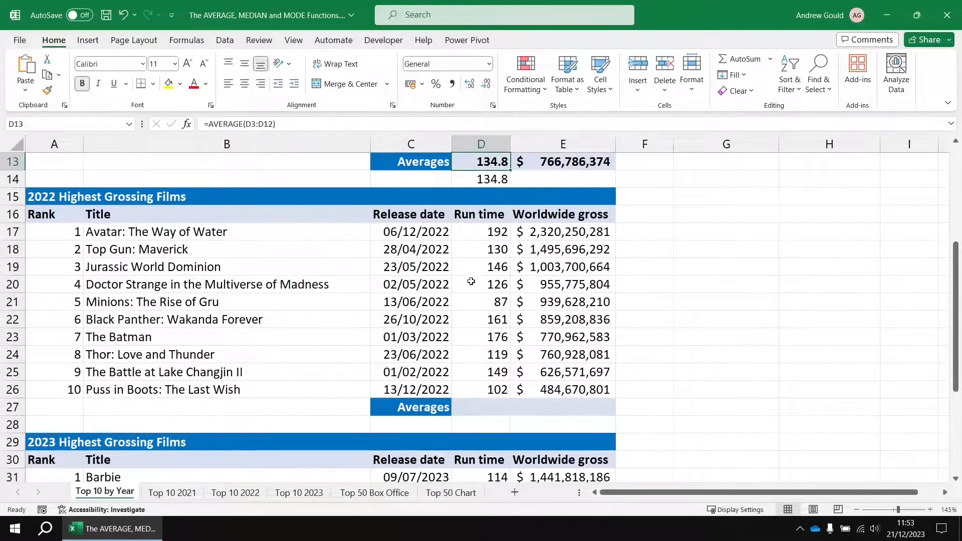
{"action": "left_click", "coordinate": [480, 411]}
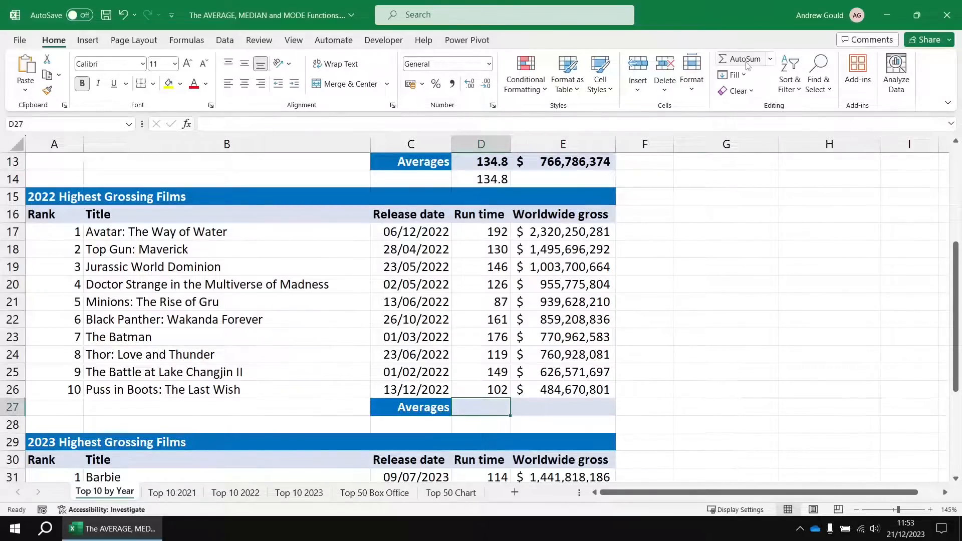
{"action": "left_click", "coordinate": [770, 60]}
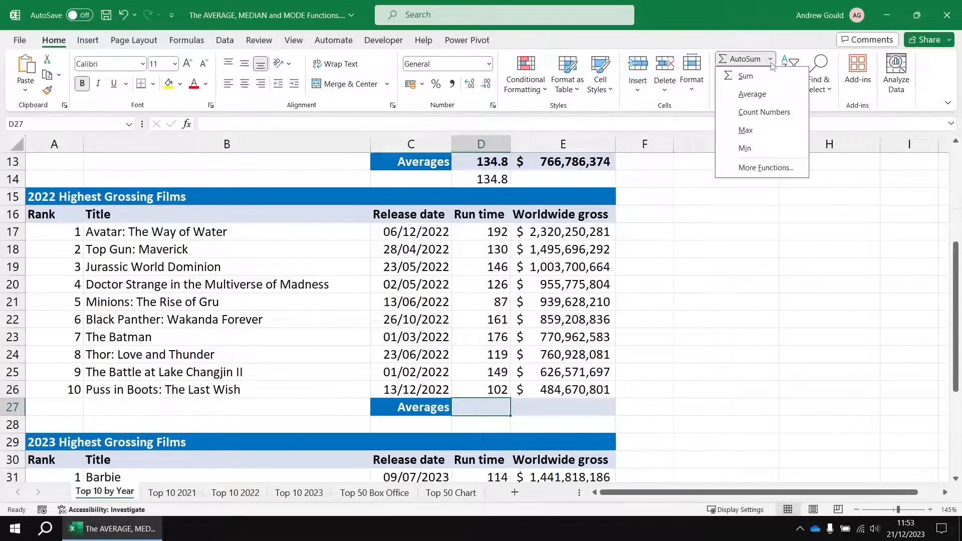
{"action": "left_click", "coordinate": [776, 99]}
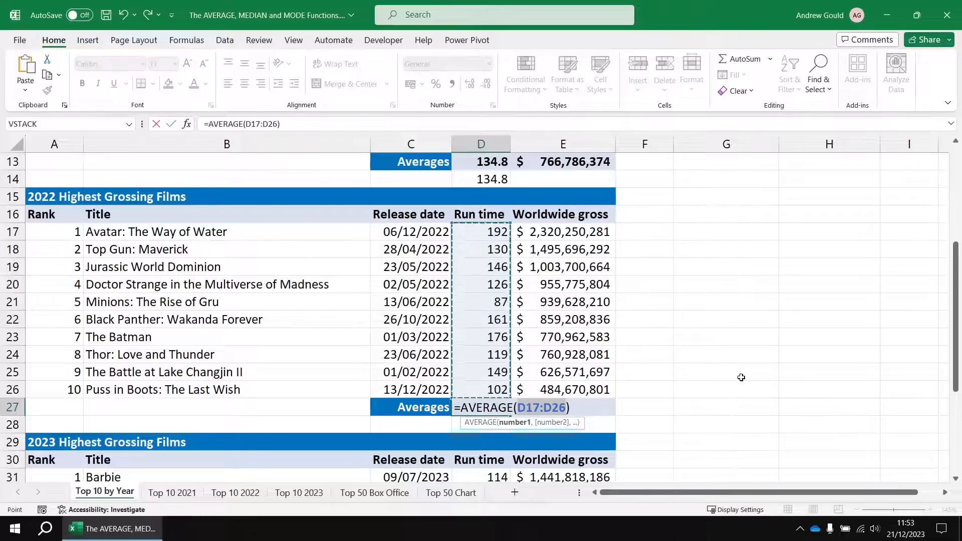
{"action": "key", "text": "Return"}
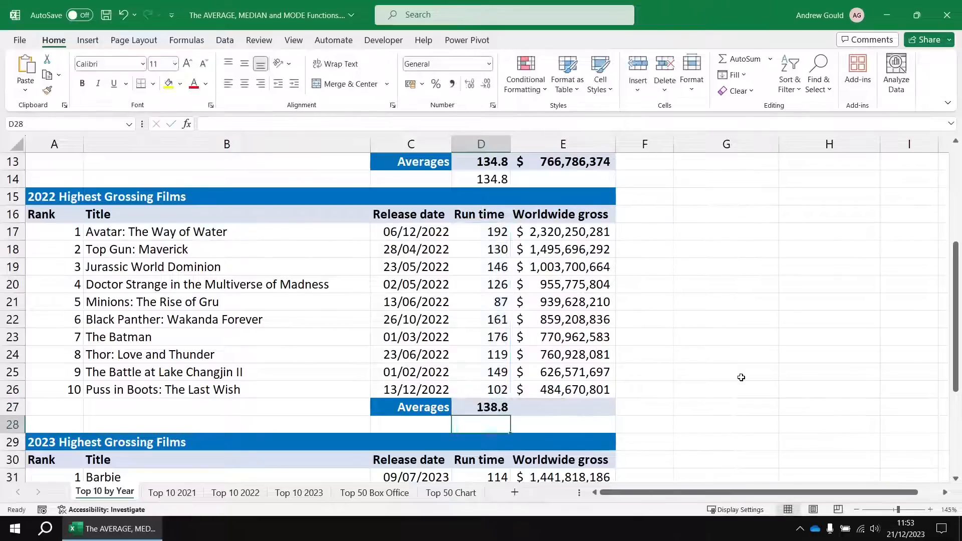
Average the 2022 films' worldwide gross (E17:E26) in E27 using AutoSum's Average function.
{"action": "left_click", "coordinate": [560, 405]}
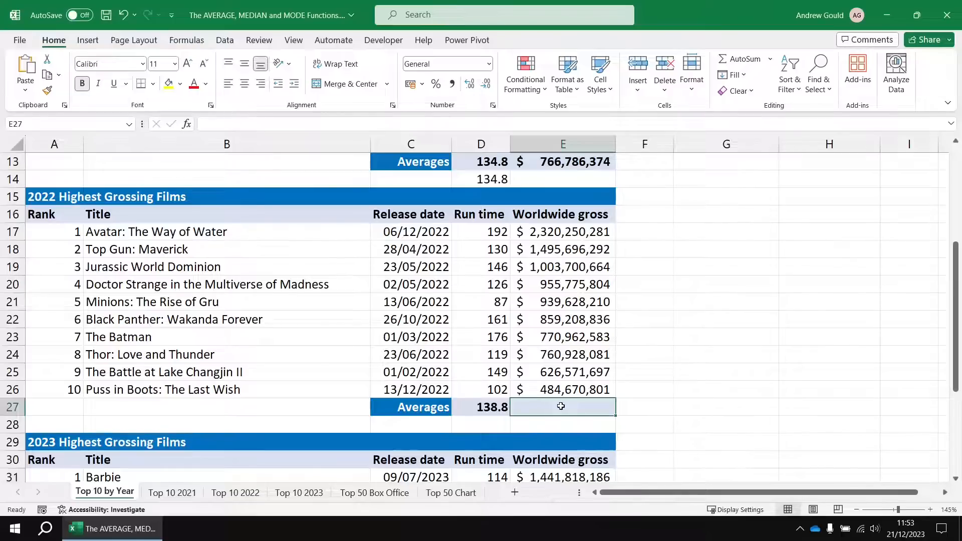
{"action": "left_click", "coordinate": [771, 60]}
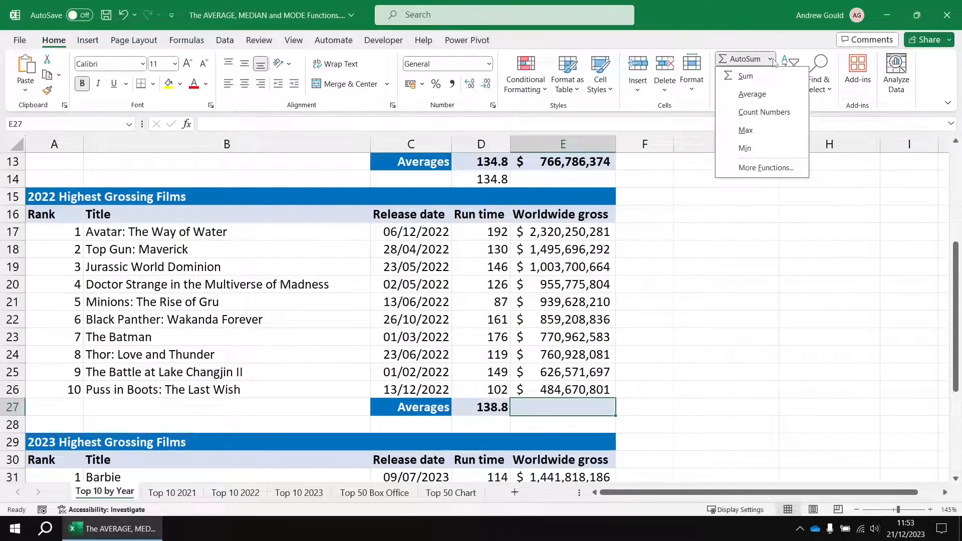
{"action": "left_click", "coordinate": [752, 94]}
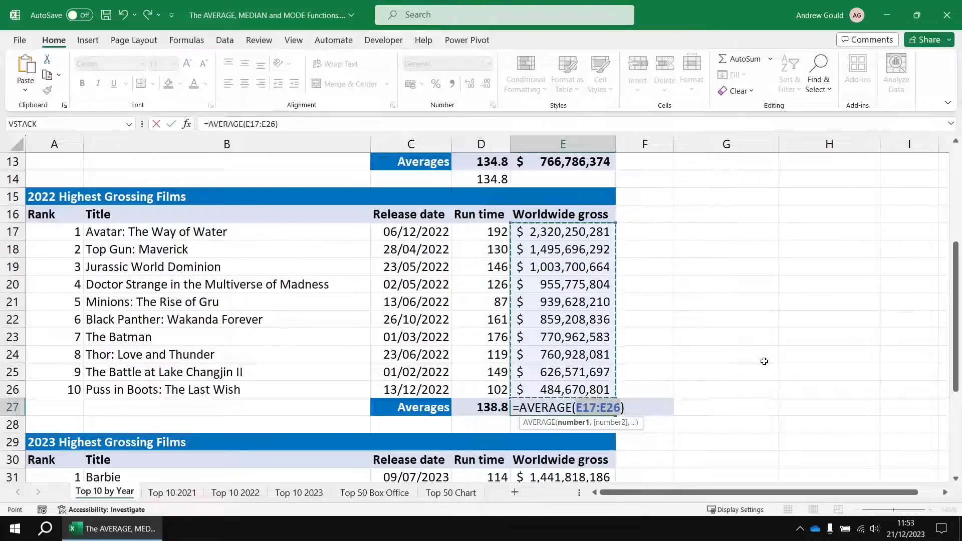
{"action": "key", "text": "Return"}
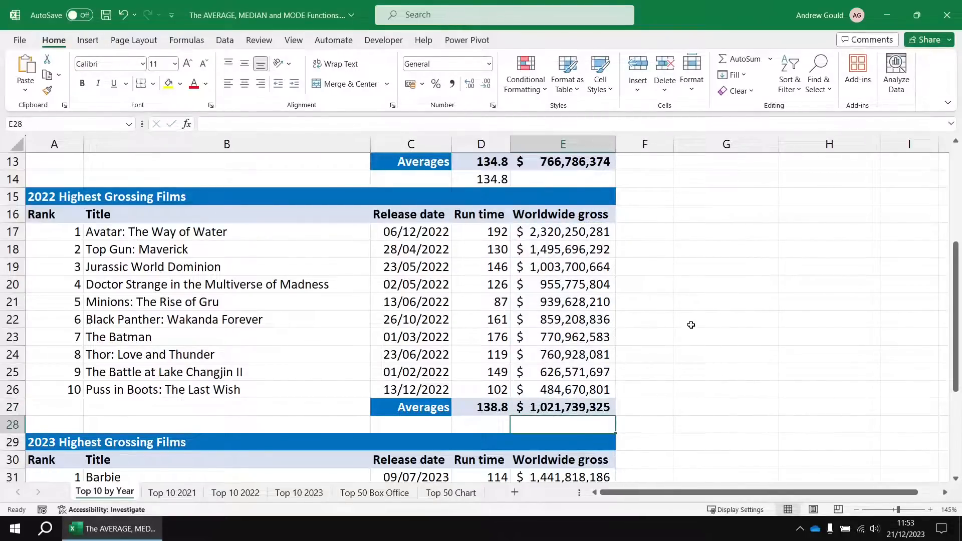
Fill D41:E41 in one go with the 2023 films' run time and worldwide gross averages using AutoSum's Average function.
{"action": "scroll", "coordinate": [692, 323], "scroll_direction": "down", "scroll_amount": 3}
{"action": "scroll", "coordinate": [691, 323], "scroll_direction": "down", "scroll_amount": 2}
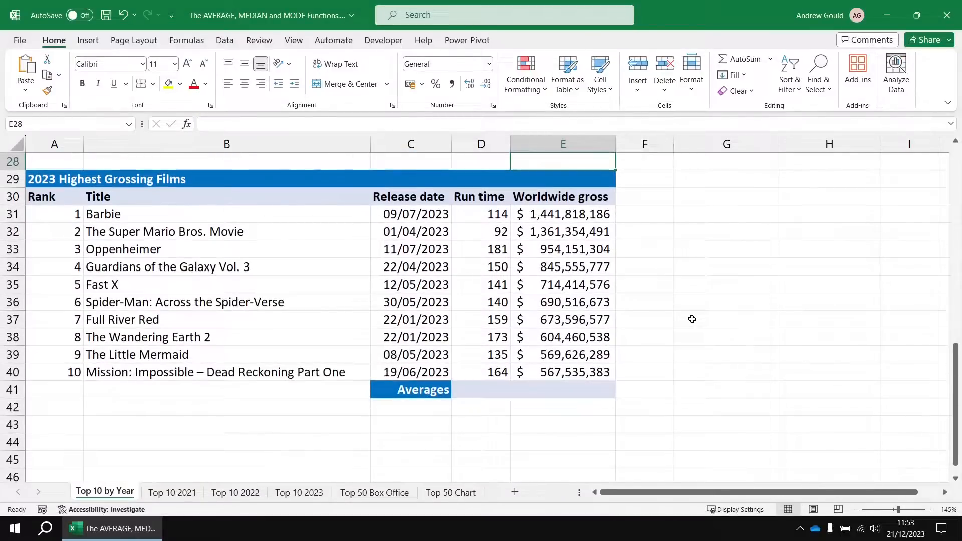
{"action": "left_click_drag", "start_coordinate": [482, 391], "coordinate": [563, 389]}
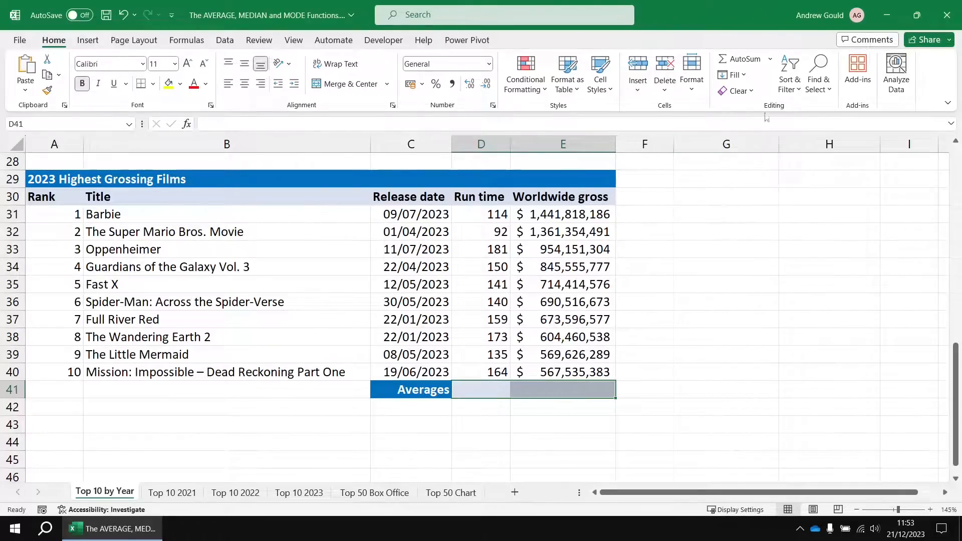
{"action": "left_click", "coordinate": [771, 59]}
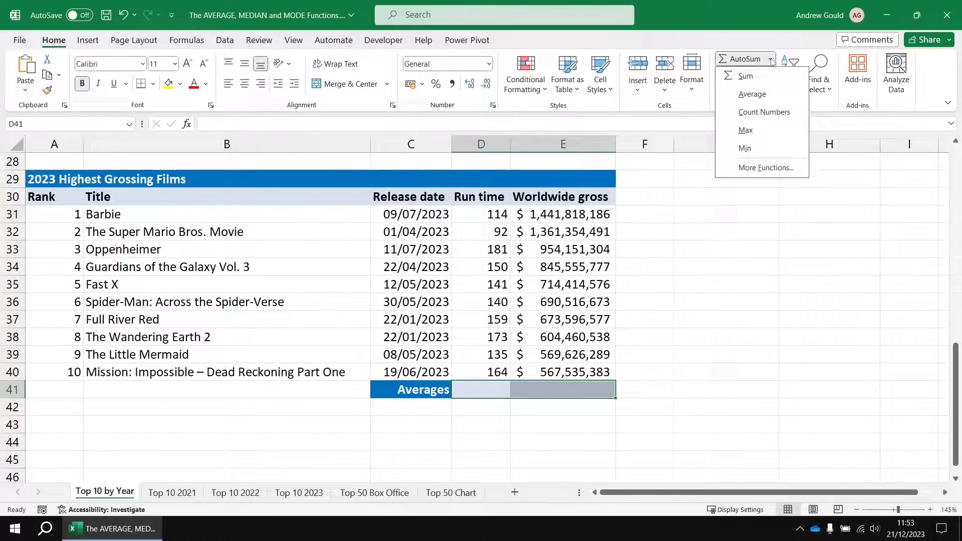
{"action": "left_click", "coordinate": [770, 96]}
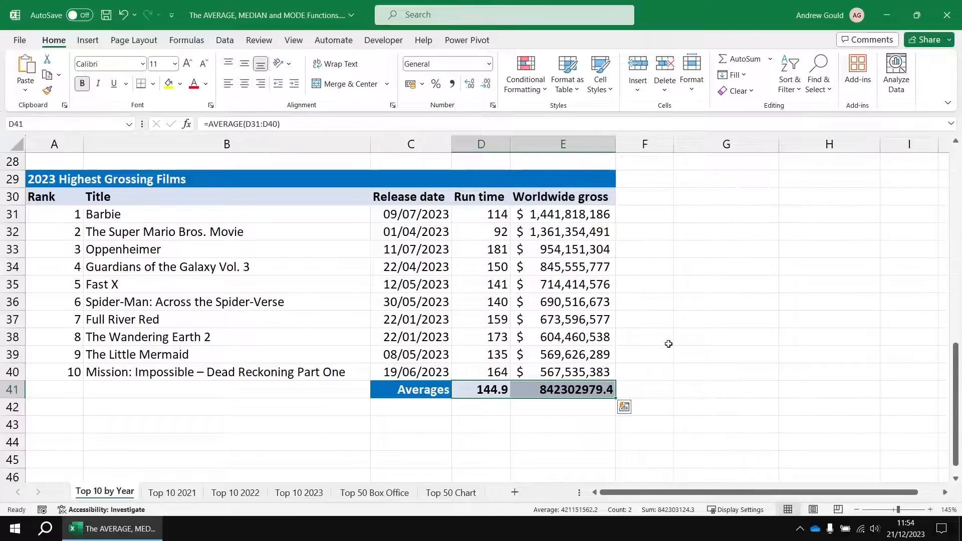
Format the 2023 worldwide gross average in E41 as US dollar accounting with no decimal places.
{"action": "left_click", "coordinate": [556, 391]}
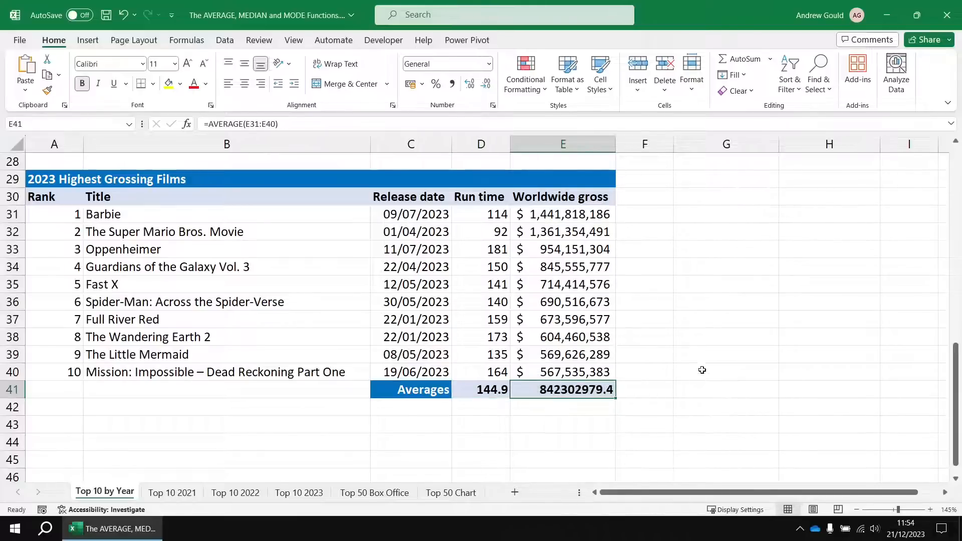
{"action": "scroll", "coordinate": [701, 350], "scroll_direction": "up", "scroll_amount": 1}
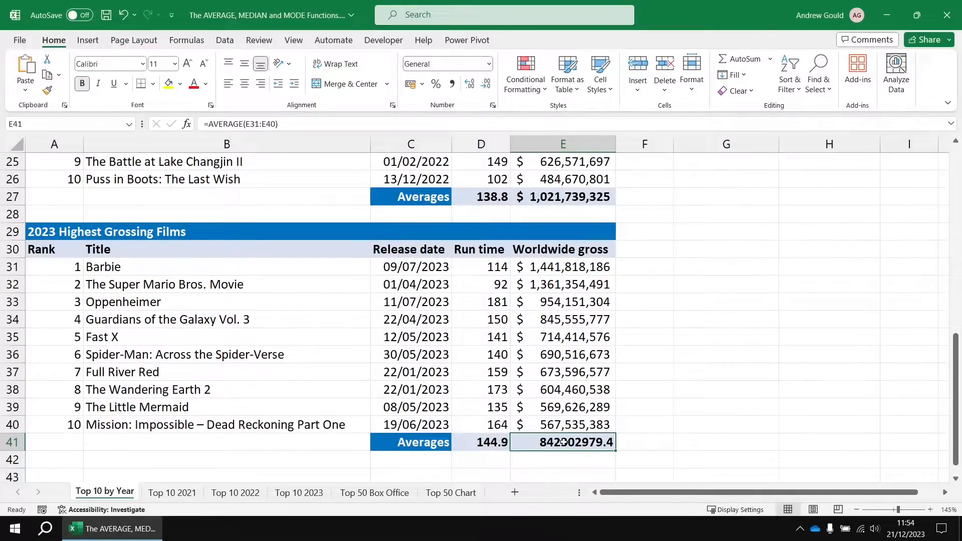
{"action": "left_click", "coordinate": [423, 85]}
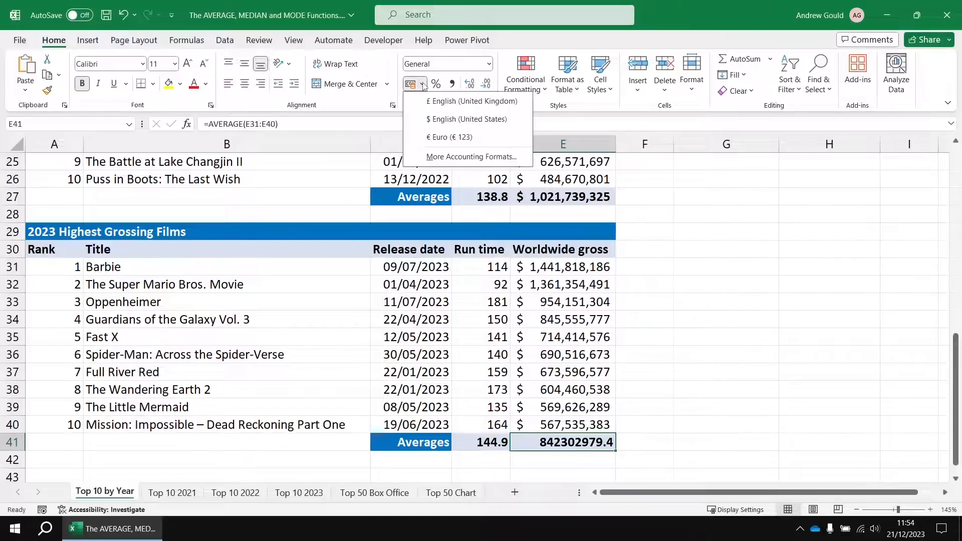
{"action": "left_click", "coordinate": [444, 121]}
{"action": "left_click", "coordinate": [486, 86]}
{"action": "left_click", "coordinate": [486, 86]}
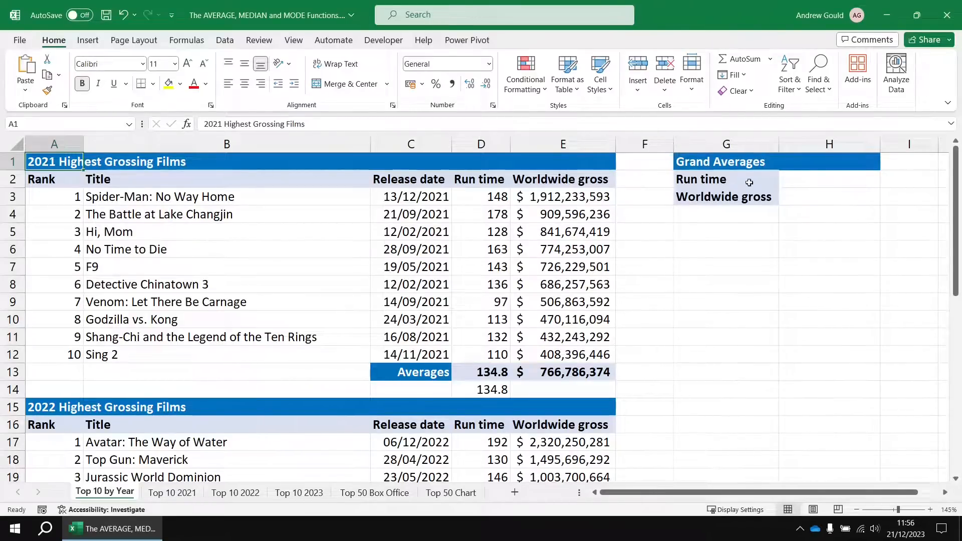
Calculate the grand average run time in H2 across all three years with =AVERAGE(D3:D12,D17:D26,D31:D40).
{"action": "left_click", "coordinate": [815, 180]}
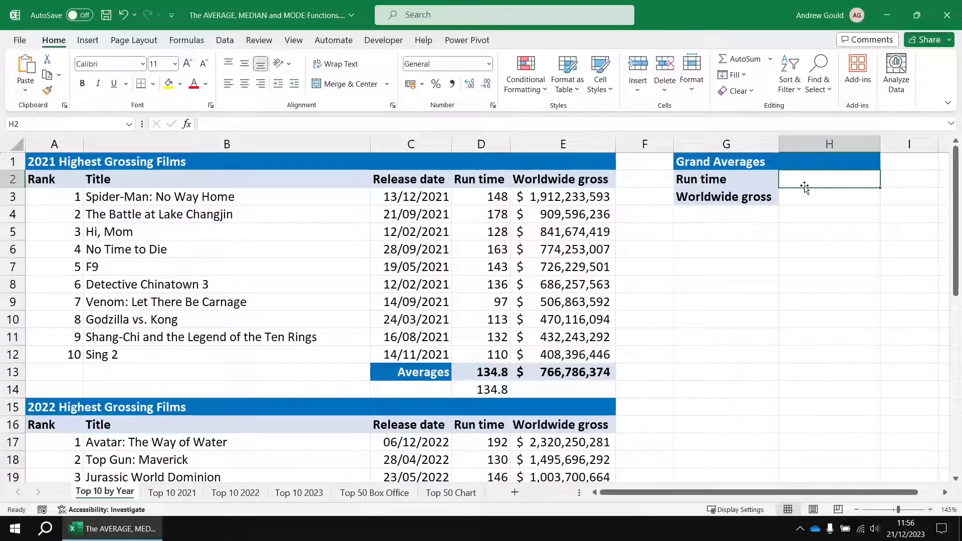
{"action": "left_click", "coordinate": [770, 59]}
{"action": "left_click", "coordinate": [752, 95]}
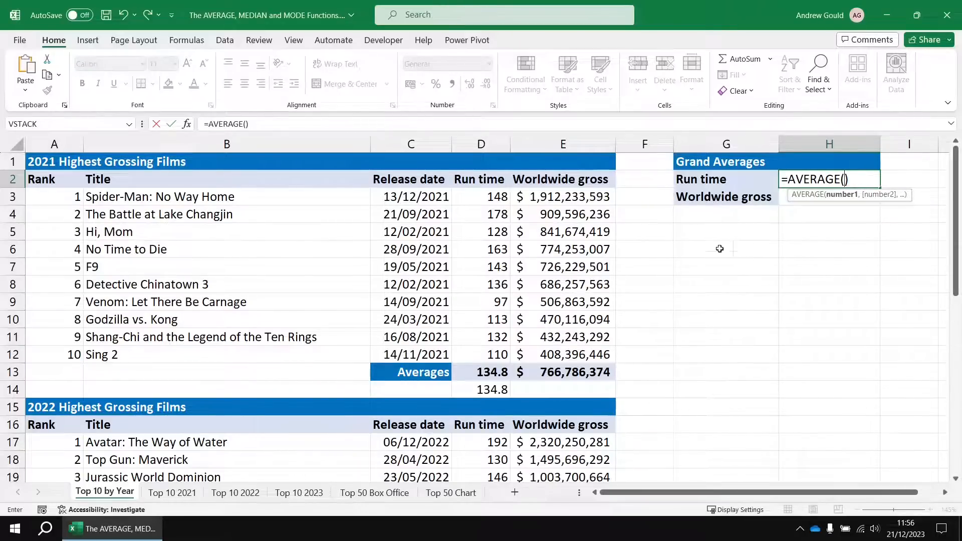
{"action": "left_click_drag", "start_coordinate": [476, 196], "coordinate": [477, 351]}
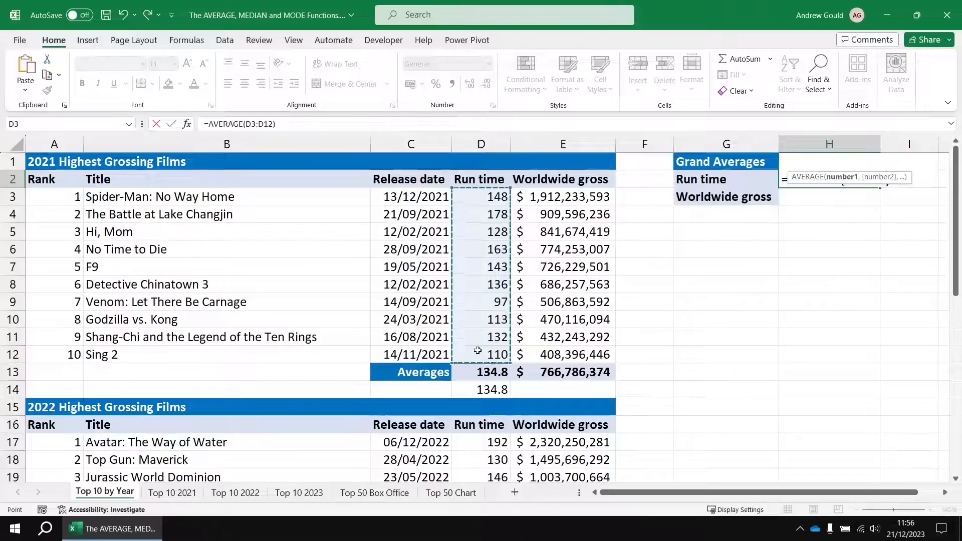
{"action": "type", "text": ","}
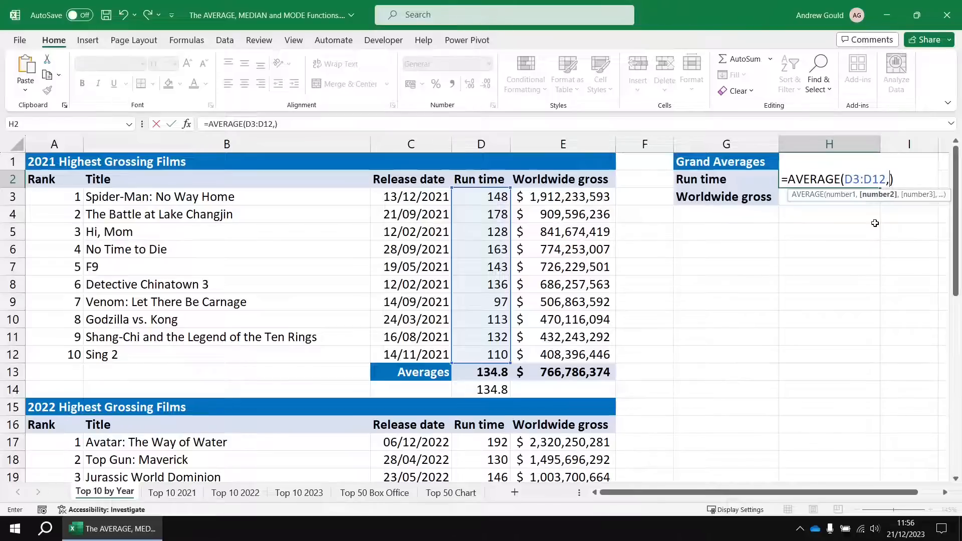
{"action": "scroll", "coordinate": [676, 288], "scroll_direction": "down", "scroll_amount": 4}
{"action": "left_click_drag", "start_coordinate": [478, 232], "coordinate": [475, 383]}
{"action": "type", "text": ","}
{"action": "scroll", "coordinate": [475, 384], "scroll_direction": "down", "scroll_amount": 5}
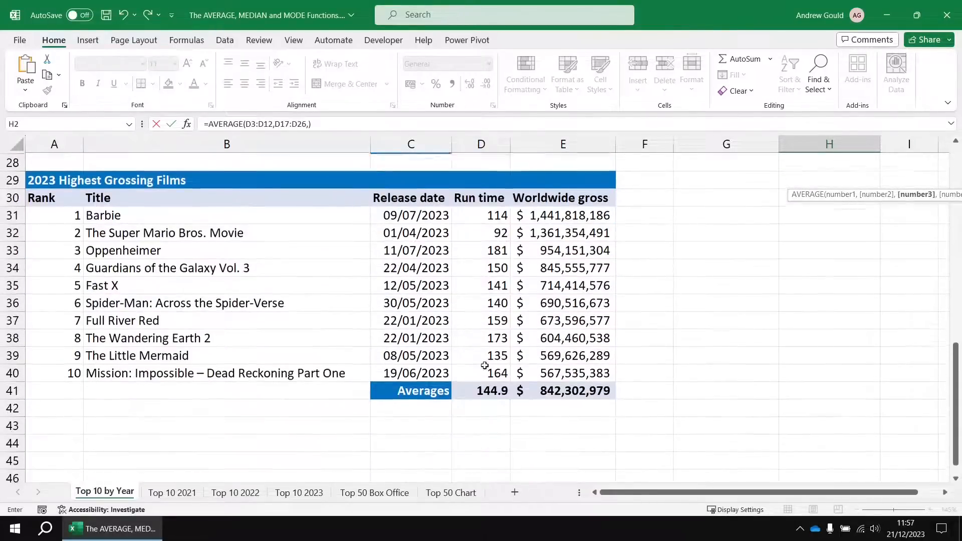
{"action": "left_click", "coordinate": [478, 214]}
{"action": "left_click_drag", "start_coordinate": [479, 214], "coordinate": [467, 368]}
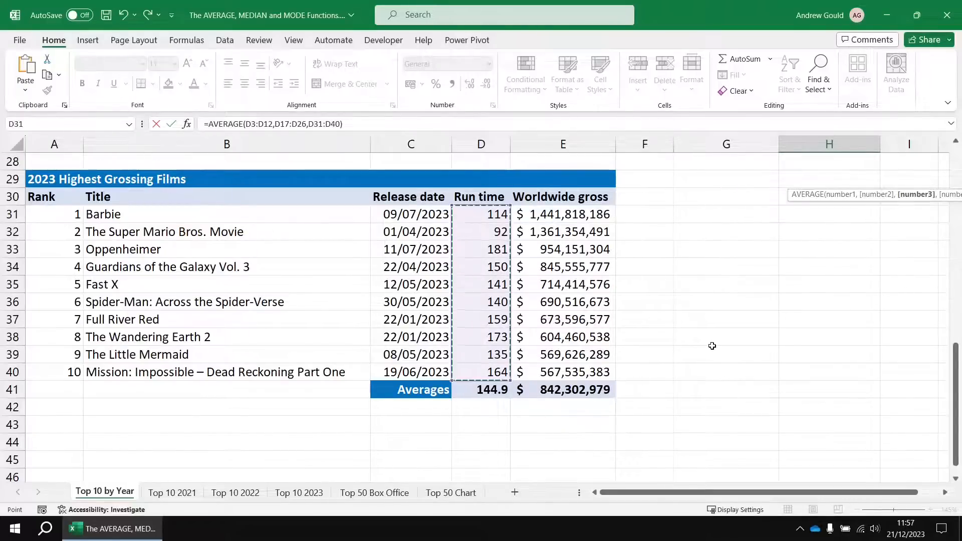
{"action": "key", "text": "Escape"}
{"action": "scroll", "coordinate": [783, 337], "scroll_direction": "up", "scroll_amount": 1}
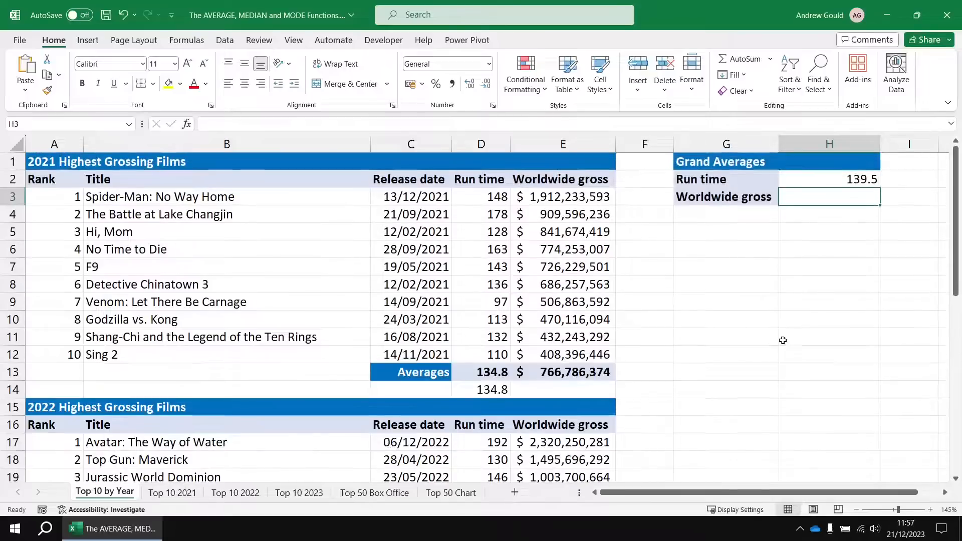
{"action": "left_click", "coordinate": [827, 179]}
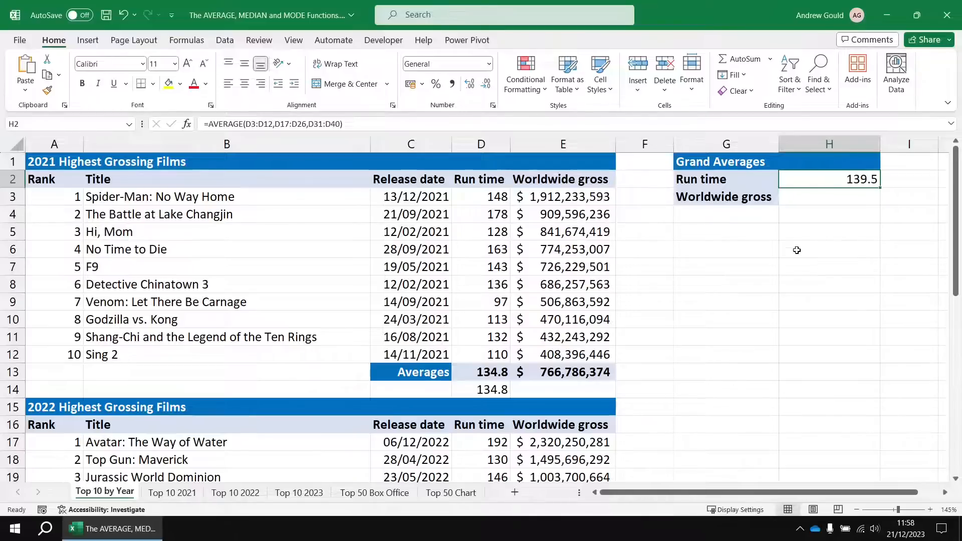
Calculate the grand average worldwide gross in H3 across all three years with =AVERAGE(E3:E12,E17:E26,E31:E40).
{"action": "left_click", "coordinate": [815, 201]}
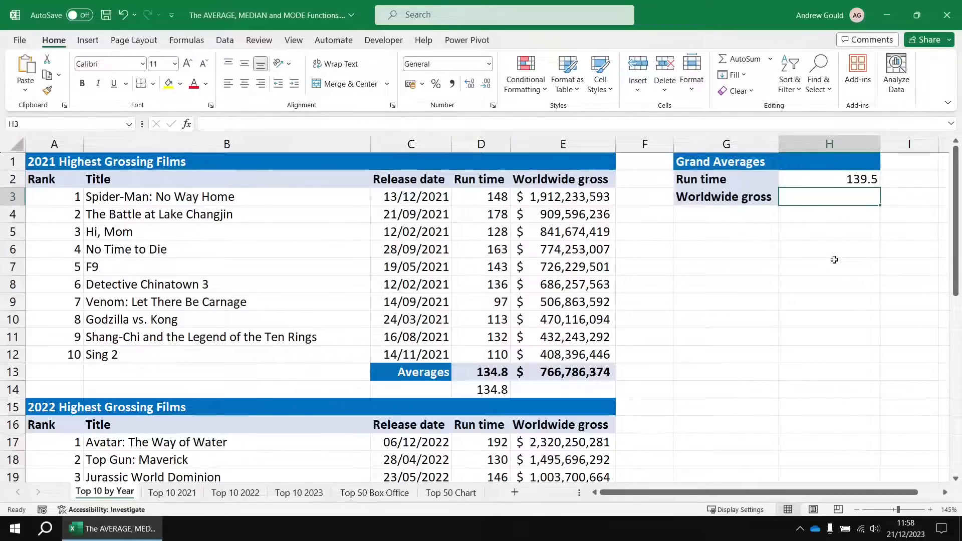
{"action": "left_click", "coordinate": [770, 59]}
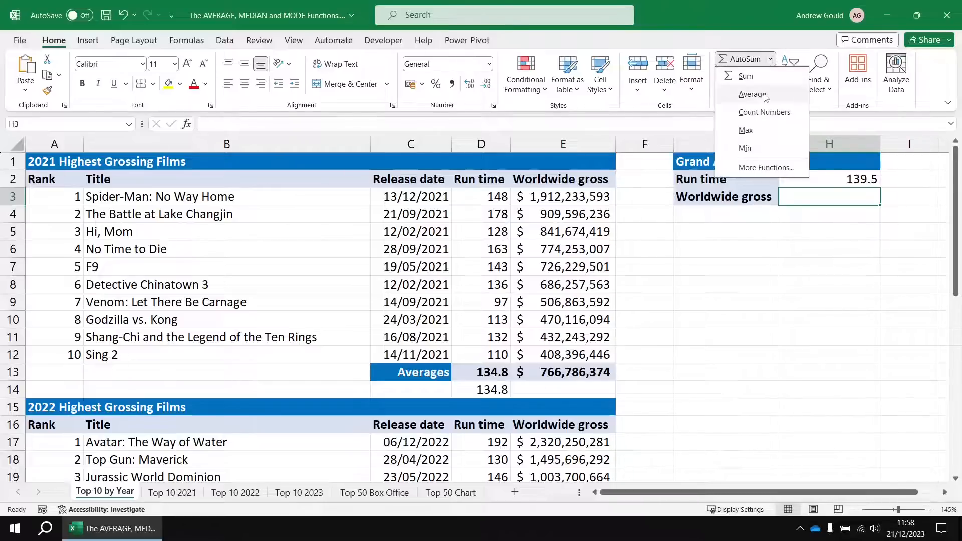
{"action": "left_click", "coordinate": [751, 94]}
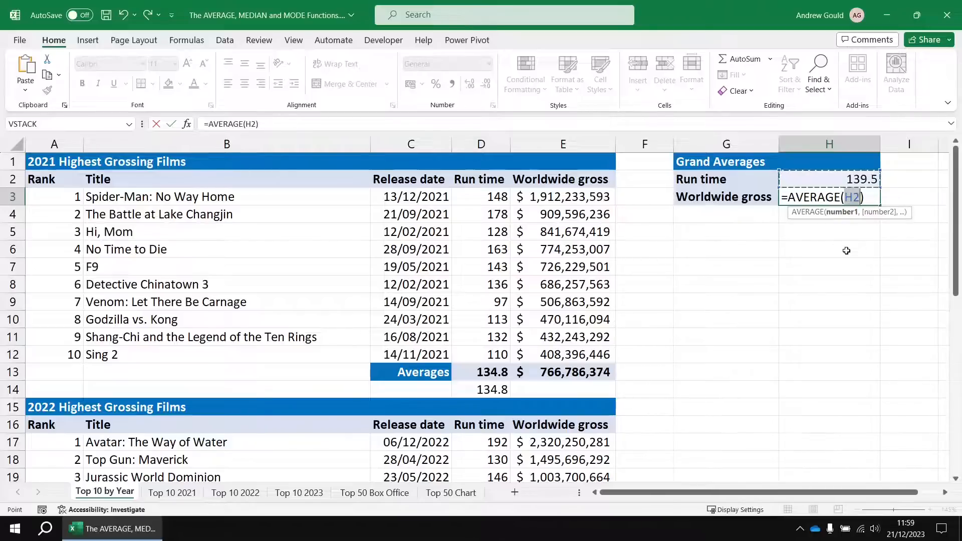
{"action": "left_click", "coordinate": [577, 197]}
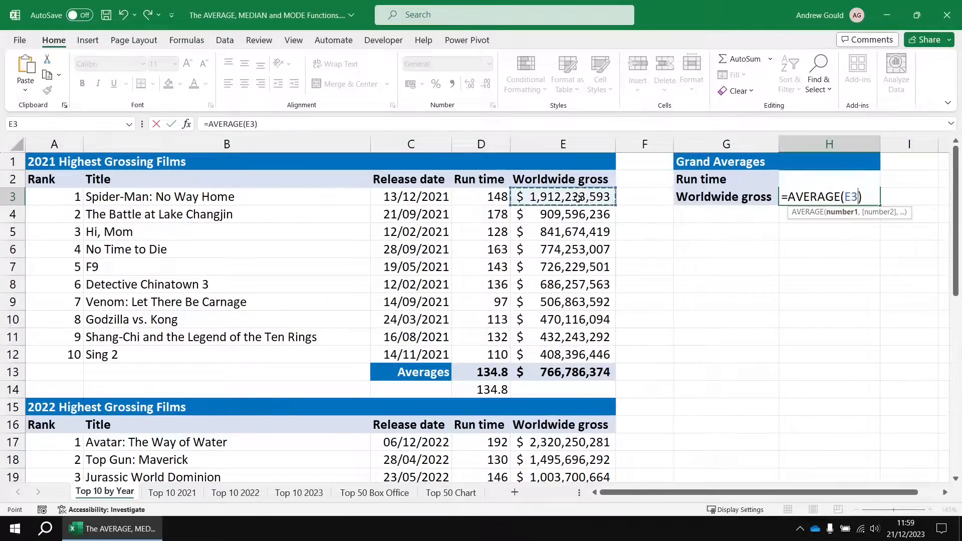
{"action": "left_click_drag", "start_coordinate": [577, 197], "coordinate": [563, 349]}
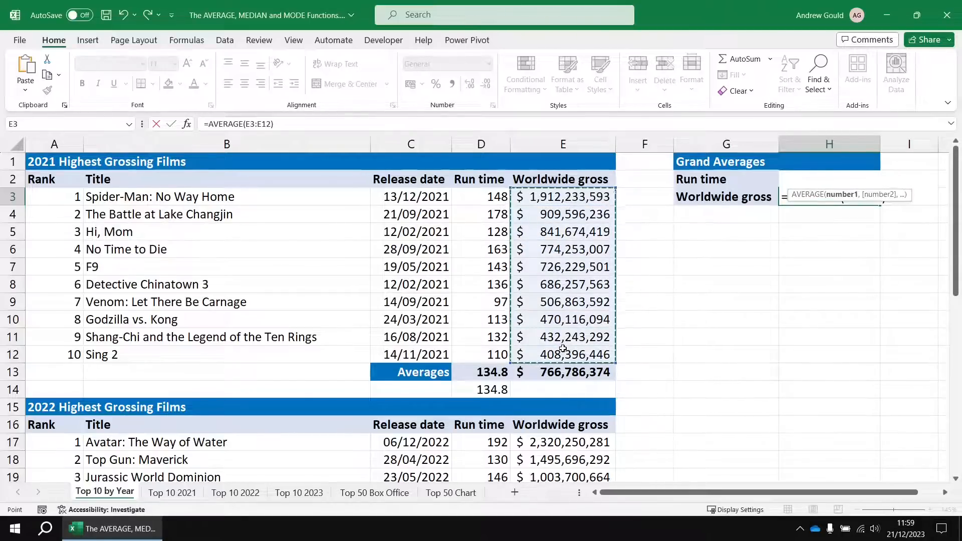
{"action": "type", "text": ","}
{"action": "scroll", "coordinate": [677, 323], "scroll_direction": "down", "scroll_amount": 5}
{"action": "left_click_drag", "start_coordinate": [561, 179], "coordinate": [547, 332]}
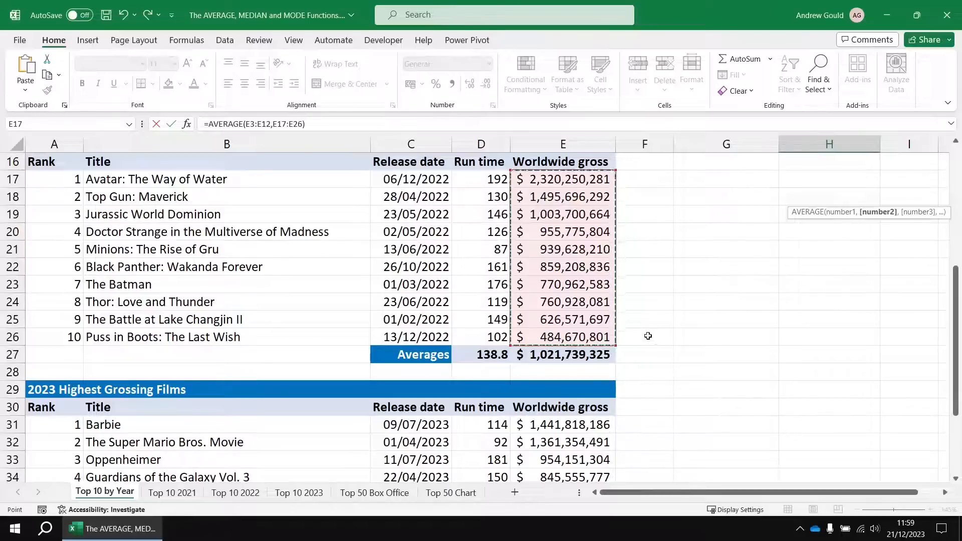
{"action": "type", "text": ","}
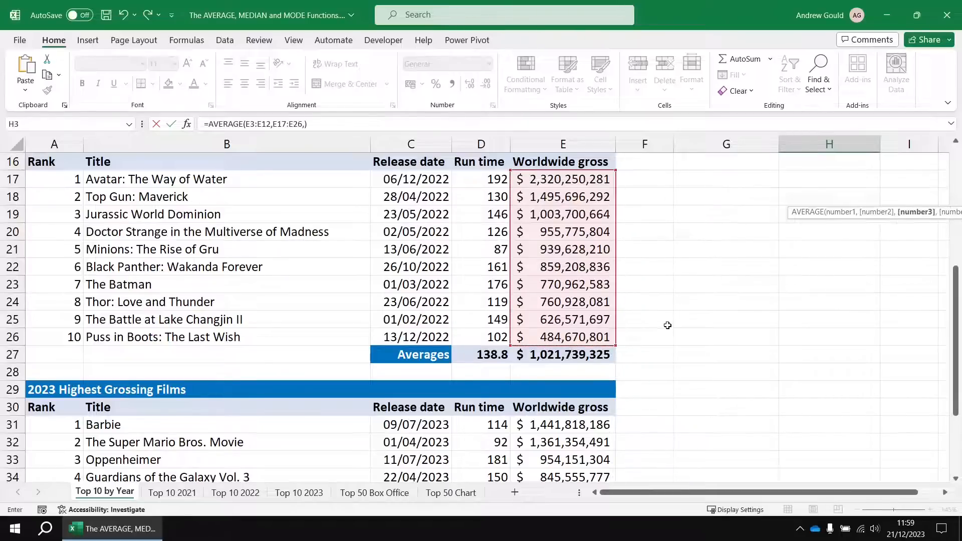
{"action": "scroll", "coordinate": [667, 325], "scroll_direction": "down", "scroll_amount": 3}
{"action": "left_click_drag", "start_coordinate": [563, 267], "coordinate": [561, 417]}
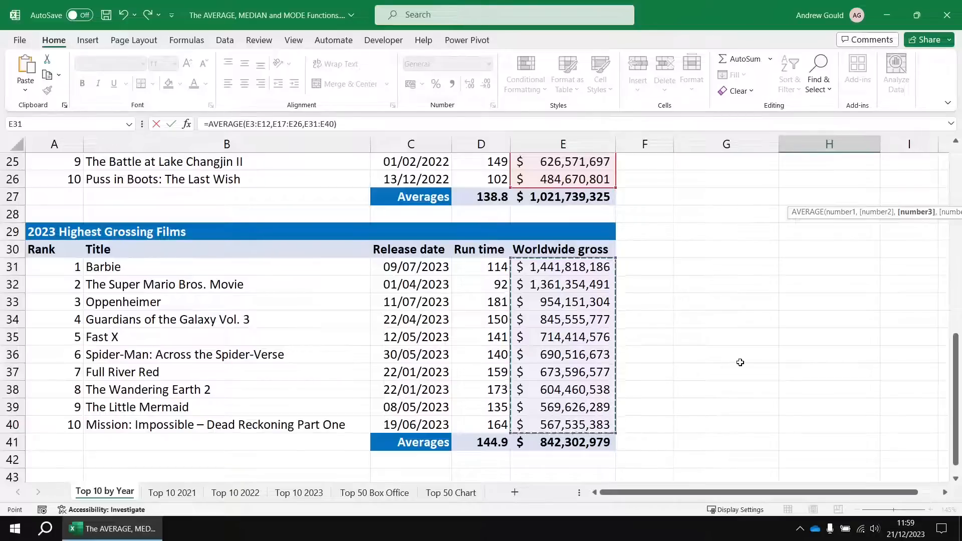
{"action": "key", "text": "Return"}
{"action": "scroll", "coordinate": [741, 362], "scroll_direction": "up", "scroll_amount": 2}
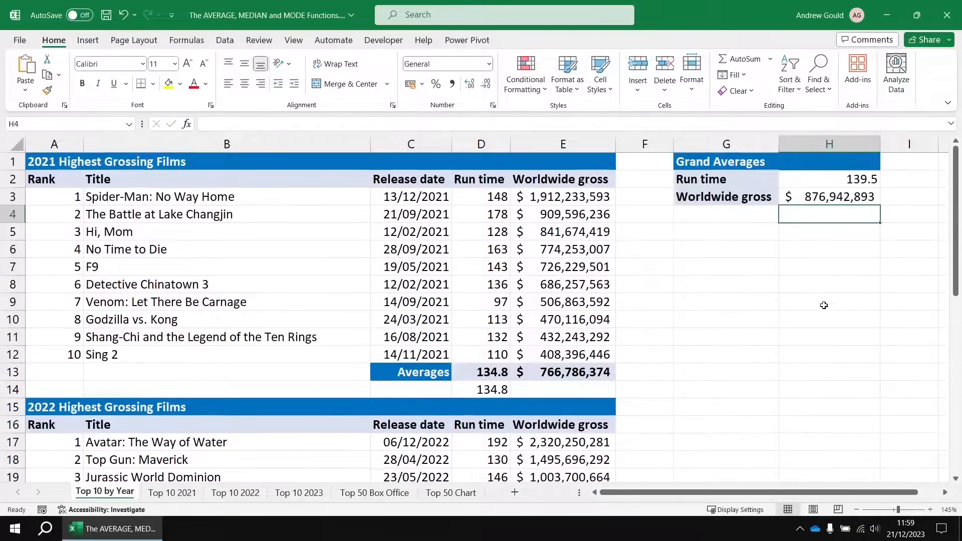
{"action": "left_click", "coordinate": [844, 195]}
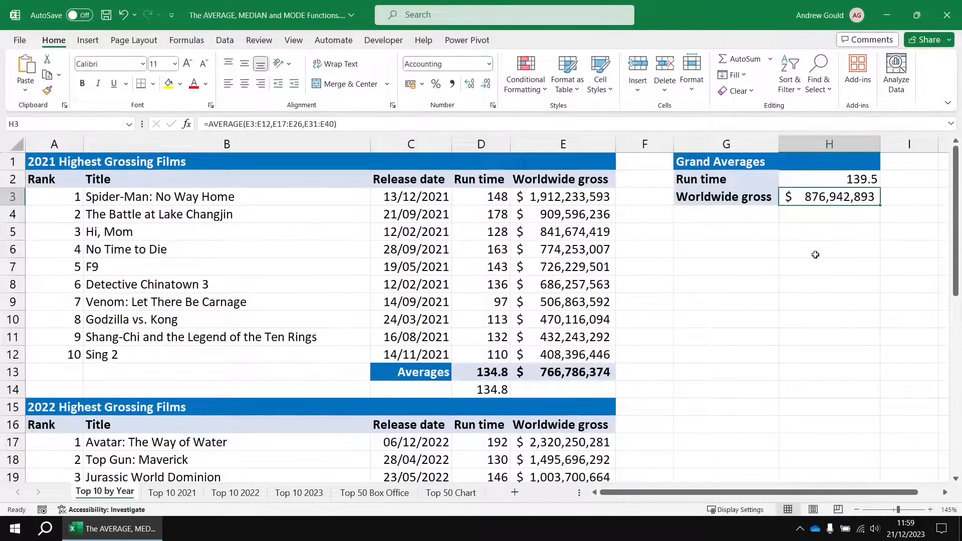
Cross-check the grand average worldwide gross by averaging the three yearly averages in H4 with =AVERAGE(E13,E27,E41).
{"action": "left_click", "coordinate": [810, 215]}
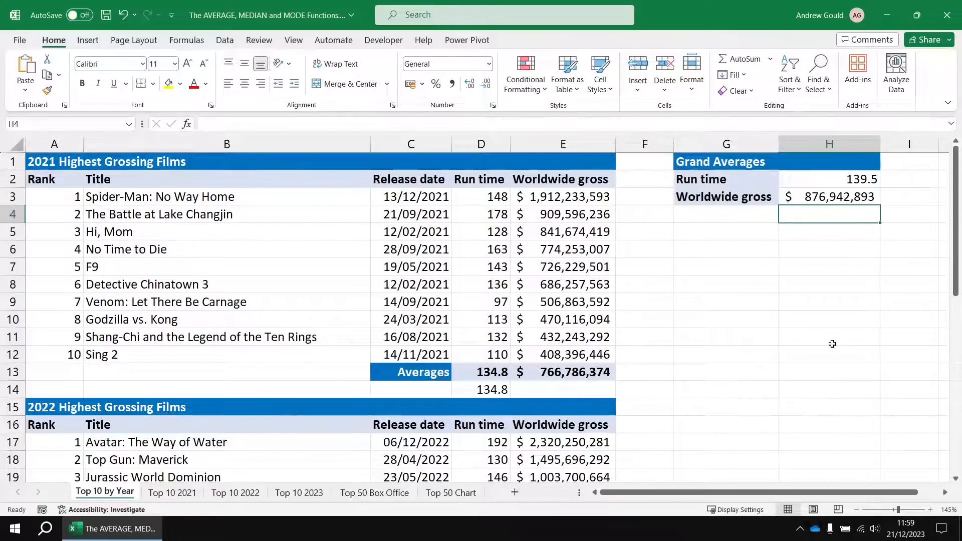
{"action": "left_click", "coordinate": [771, 59]}
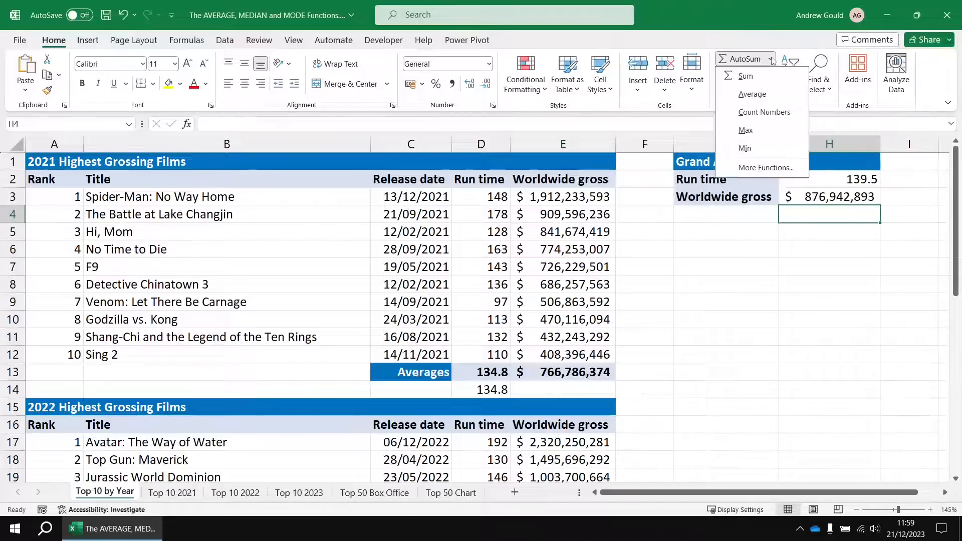
{"action": "left_click", "coordinate": [752, 95]}
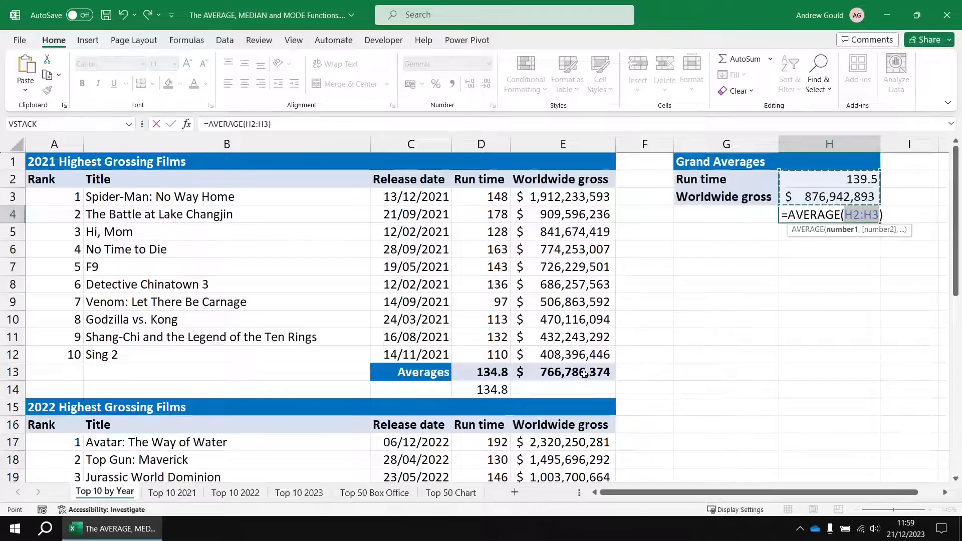
{"action": "left_click", "coordinate": [584, 375]}
{"action": "type", "text": ","}
{"action": "scroll", "coordinate": [702, 340], "scroll_direction": "down", "scroll_amount": 1}
{"action": "scroll", "coordinate": [703, 340], "scroll_direction": "down", "scroll_amount": 5}
{"action": "left_click", "coordinate": [557, 356]}
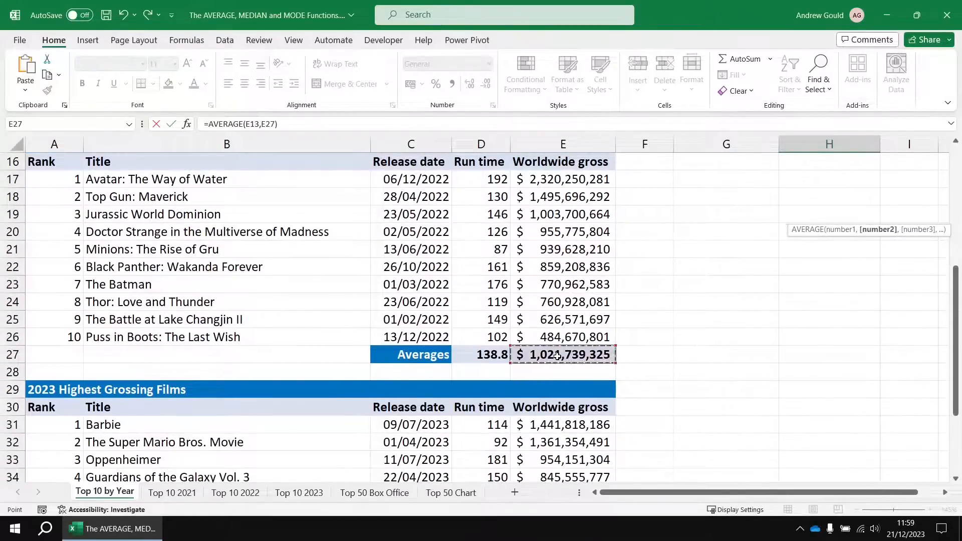
{"action": "type", "text": ","}
{"action": "scroll", "coordinate": [652, 344], "scroll_direction": "down", "scroll_amount": 3}
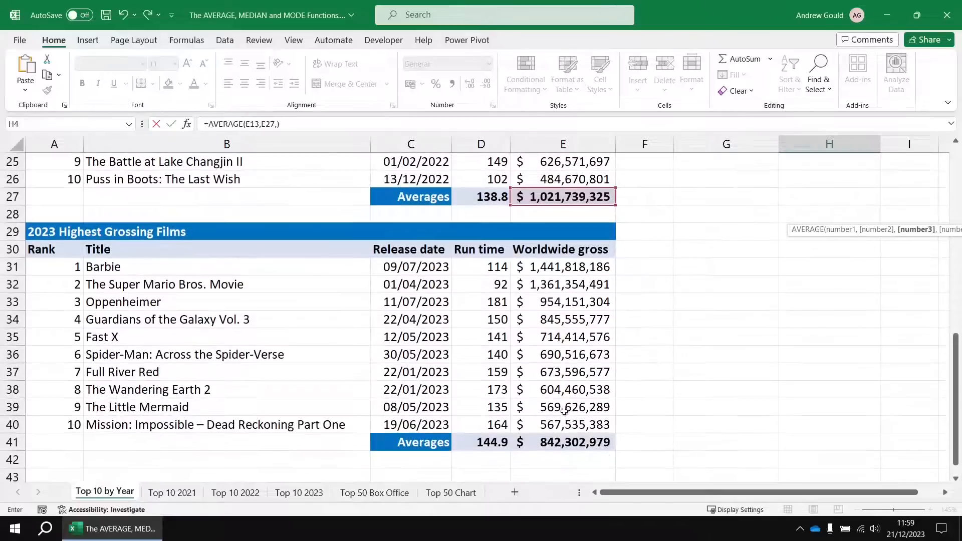
{"action": "left_click", "coordinate": [556, 443]}
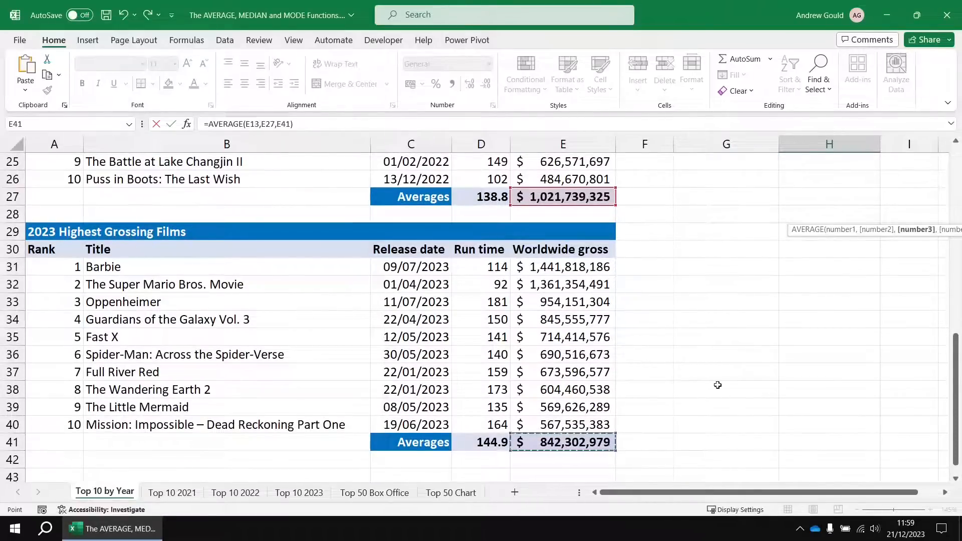
{"action": "key", "text": "Return"}
{"action": "scroll", "coordinate": [799, 325], "scroll_direction": "up", "scroll_amount": 2}
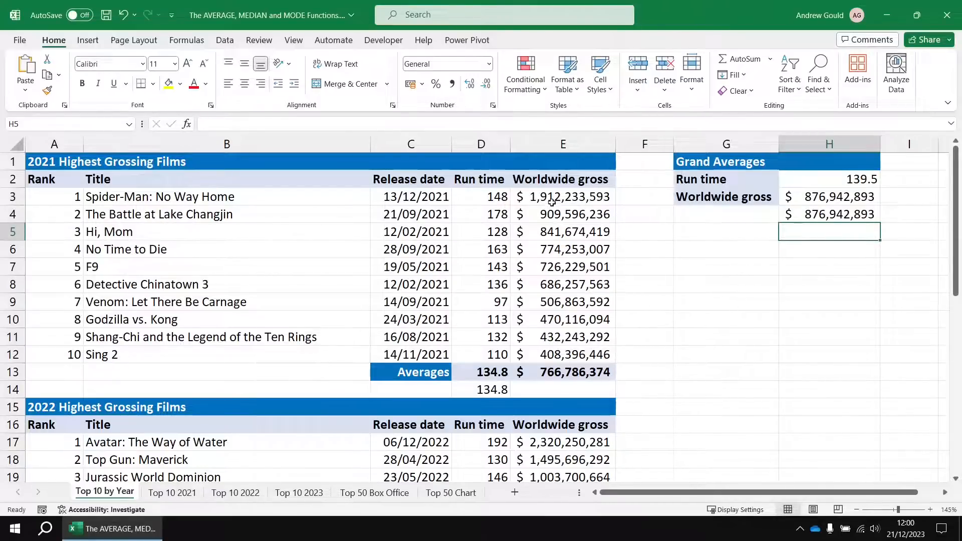
{"action": "scroll", "coordinate": [551, 378], "scroll_direction": "down", "scroll_amount": 6}
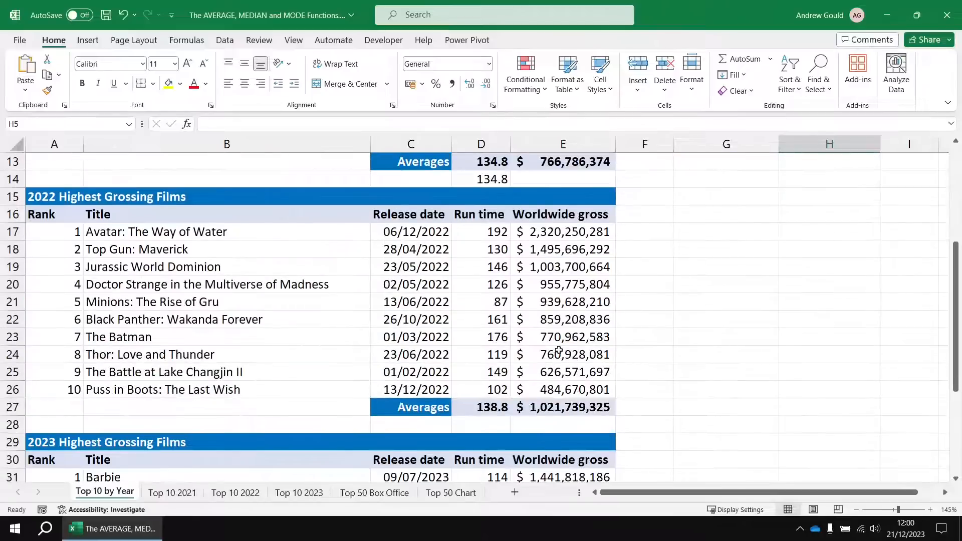
{"action": "scroll", "coordinate": [596, 338], "scroll_direction": "down", "scroll_amount": 3}
{"action": "scroll", "coordinate": [687, 339], "scroll_direction": "up", "scroll_amount": 9}
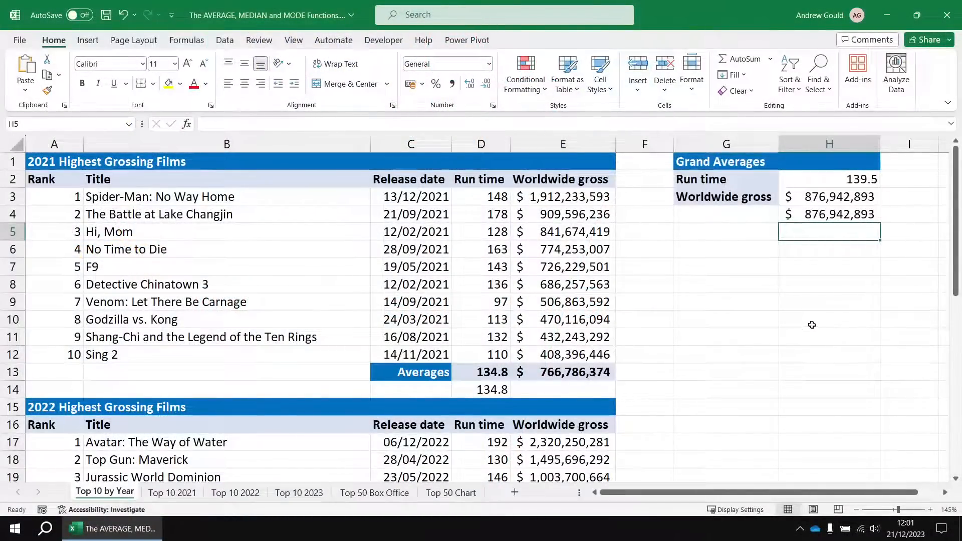
Compare the layout of the film tables and their Averages rows across the Top 10 2021, Top 10 2022 and Top 10 2023 sheets.
{"action": "left_click", "coordinate": [165, 493]}
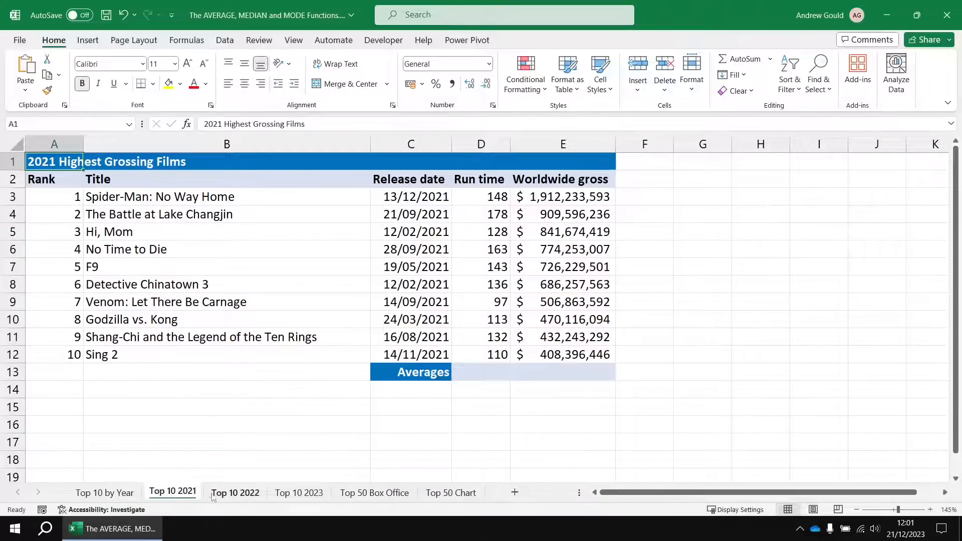
{"action": "left_click", "coordinate": [231, 495]}
{"action": "left_click", "coordinate": [293, 494]}
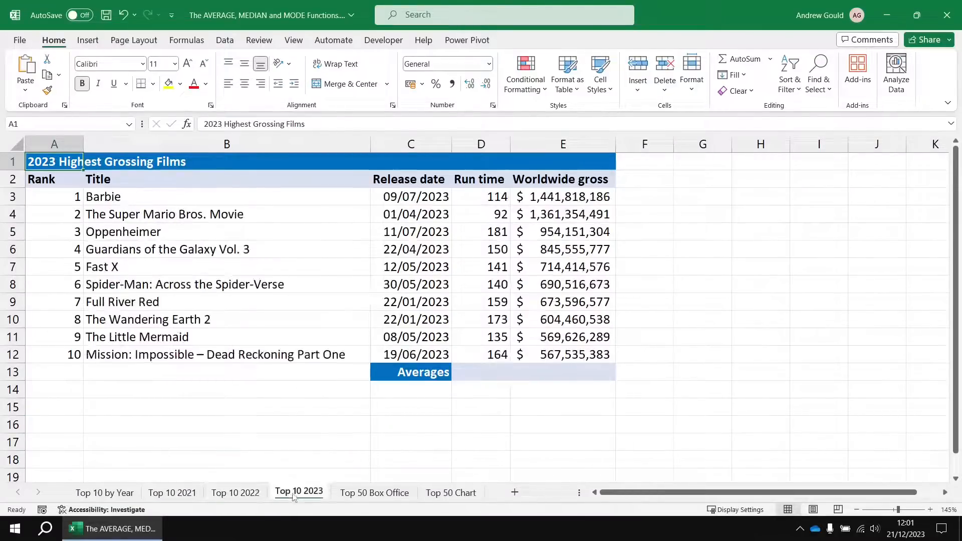
{"action": "left_click", "coordinate": [243, 494]}
{"action": "left_click", "coordinate": [178, 496]}
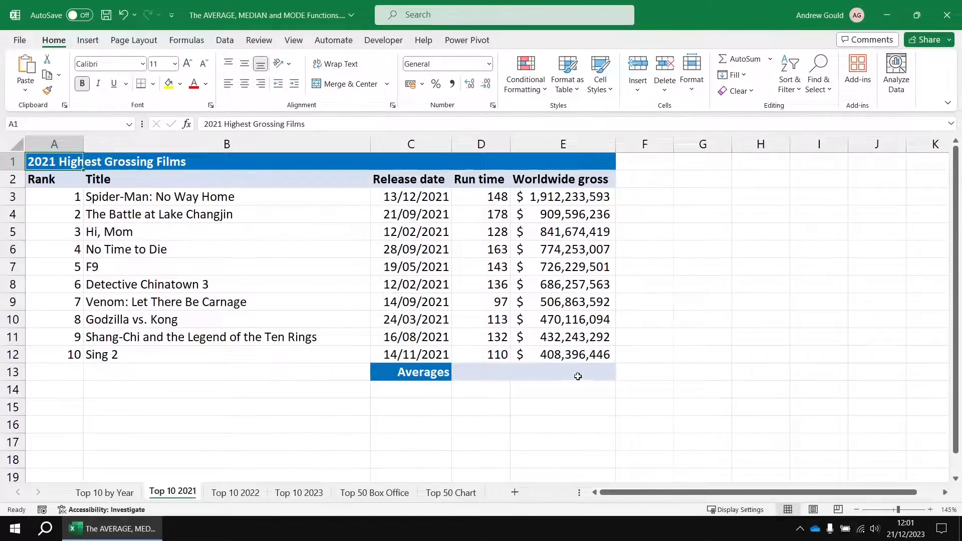
{"action": "left_click", "coordinate": [247, 495]}
{"action": "left_click", "coordinate": [299, 496]}
{"action": "left_click", "coordinate": [257, 495]}
{"action": "left_click", "coordinate": [177, 496]}
{"action": "left_click", "coordinate": [288, 496]}
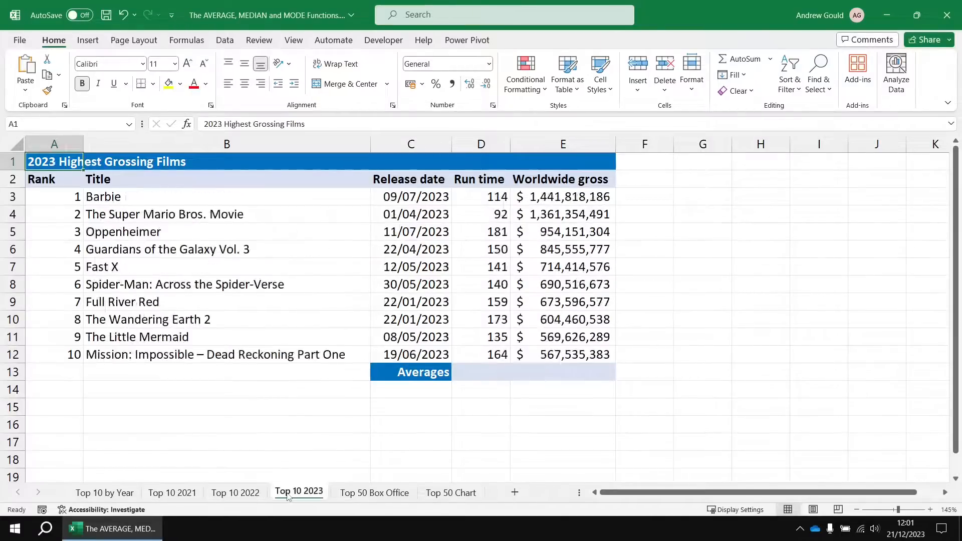
Group the Top 10 2021, Top 10 2022 and Top 10 2023 sheets and average run time and worldwide gross in D13:E13, checking each sheet.
{"action": "left_click", "coordinate": [173, 493]}
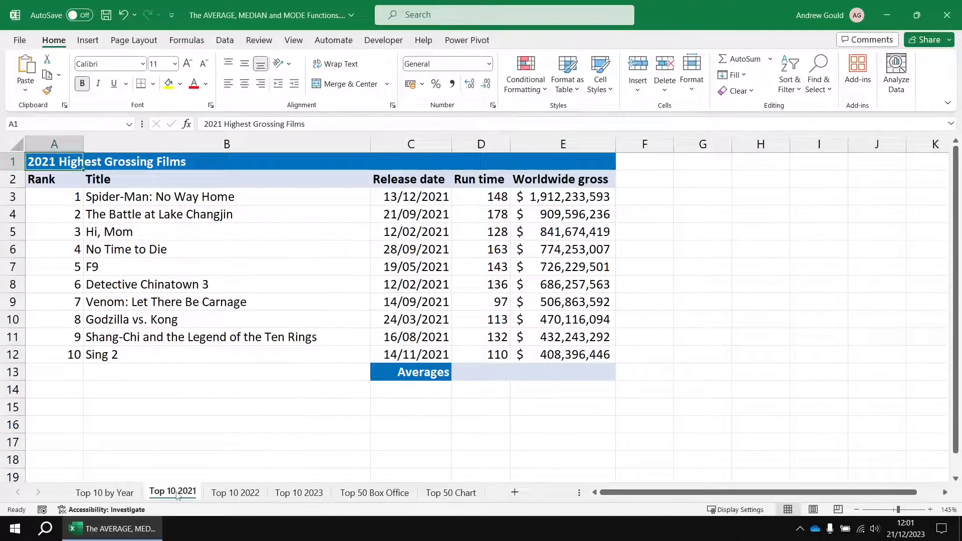
{"action": "left_click", "coordinate": [300, 494], "text": "shift"}
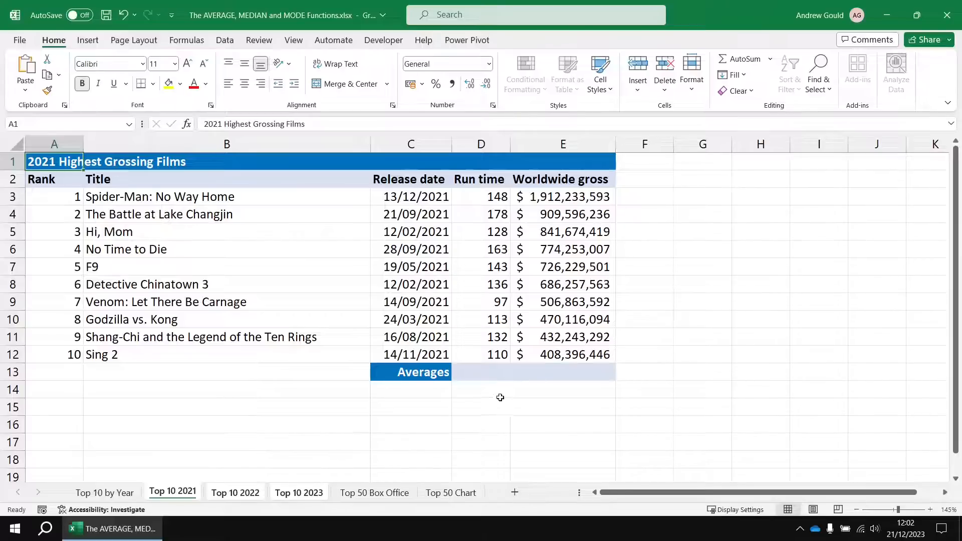
{"action": "left_click", "coordinate": [485, 373]}
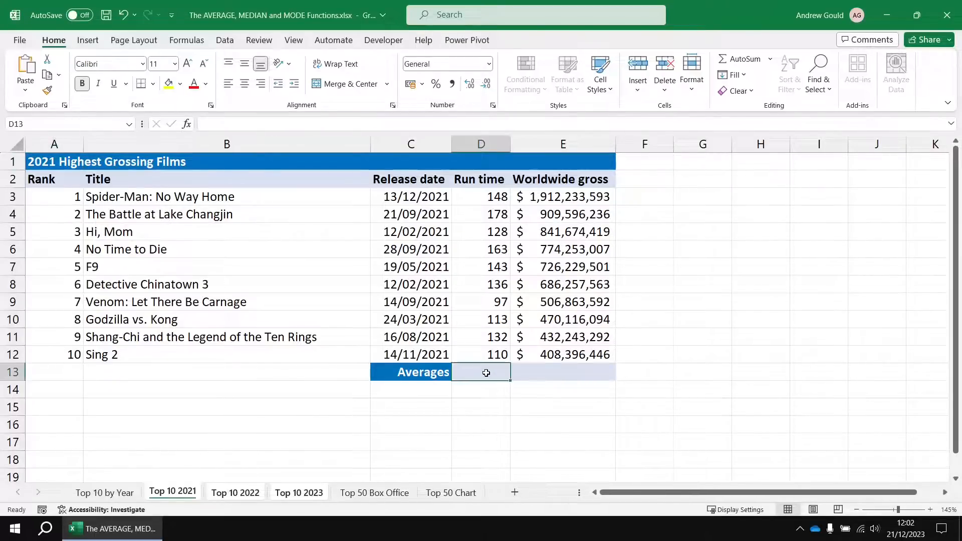
{"action": "left_click_drag", "start_coordinate": [486, 373], "coordinate": [534, 373]}
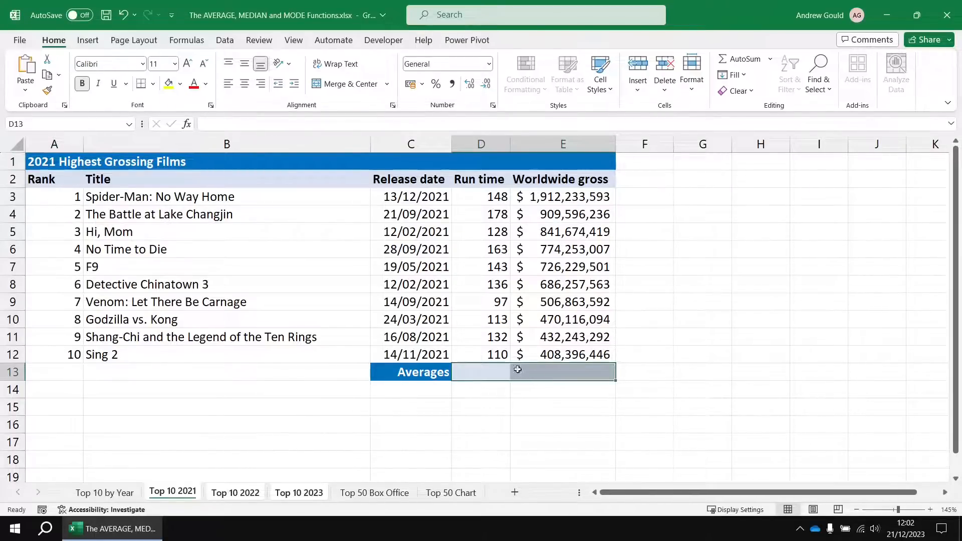
{"action": "left_click", "coordinate": [770, 59]}
{"action": "left_click", "coordinate": [752, 94]}
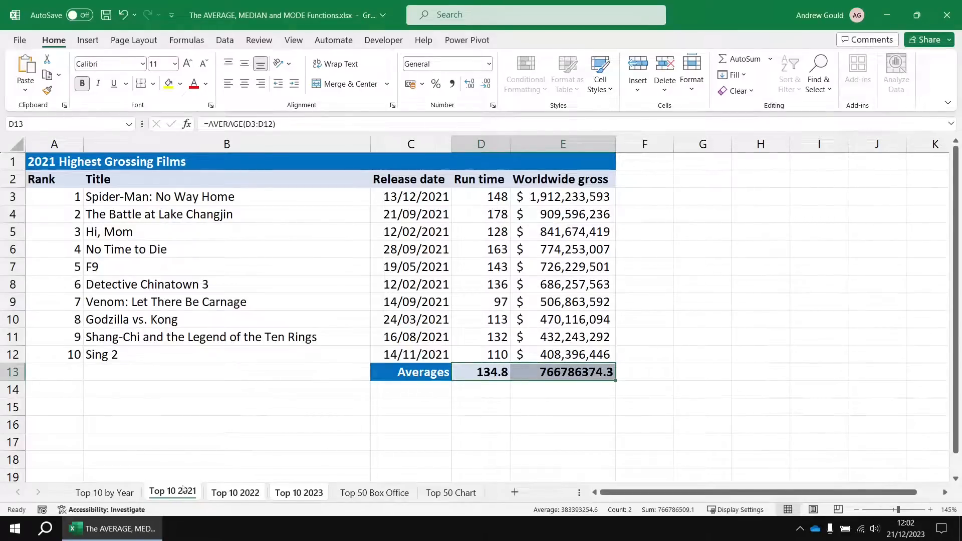
{"action": "left_click", "coordinate": [243, 493]}
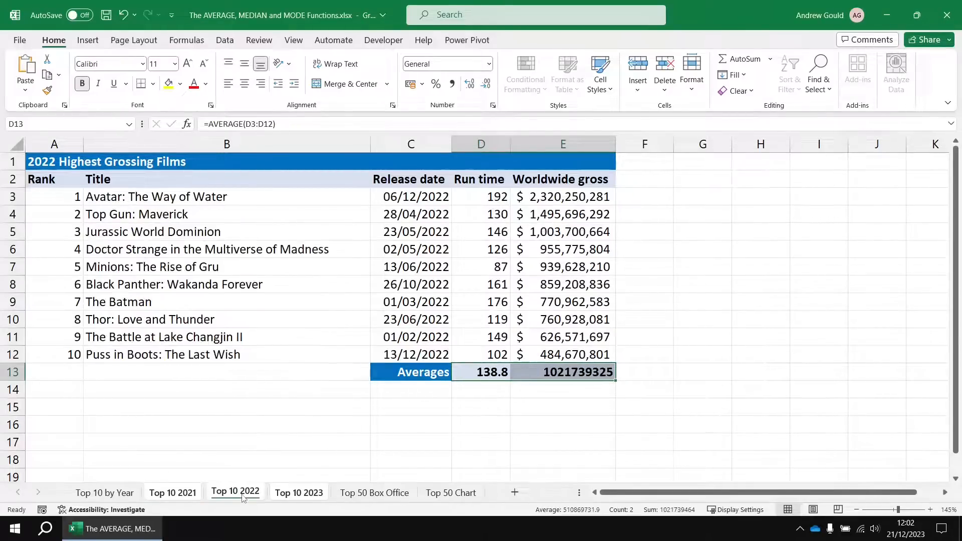
{"action": "left_click", "coordinate": [298, 494]}
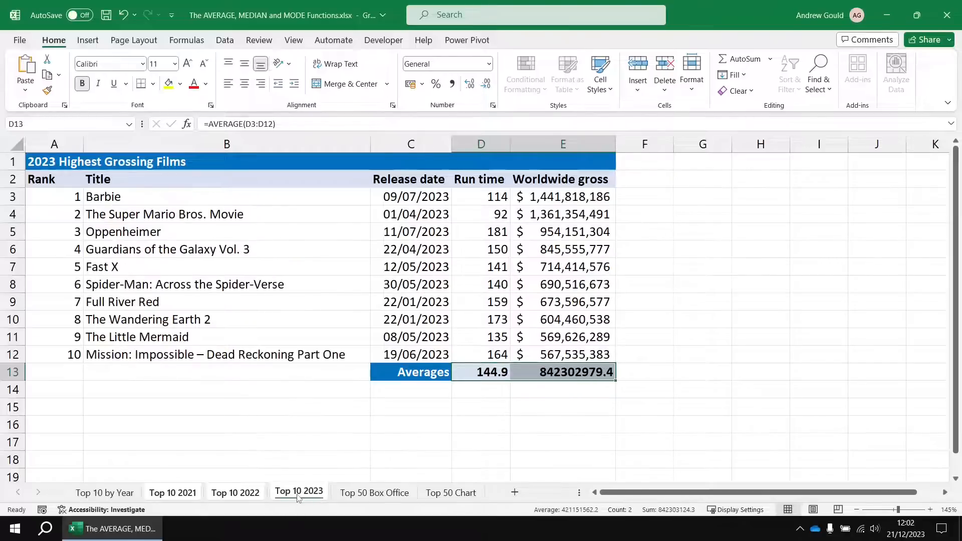
{"action": "left_click", "coordinate": [242, 494]}
{"action": "left_click", "coordinate": [195, 494]}
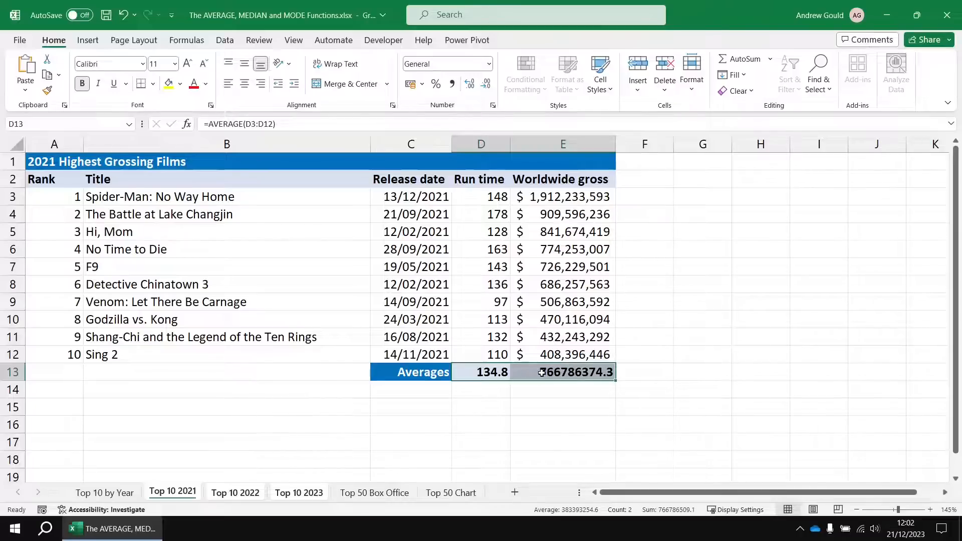
Format E13 on the grouped sheets as US dollar accounting with no decimals, check each sheet, and ungroup them on Top 10 by Year.
{"action": "left_click", "coordinate": [542, 372]}
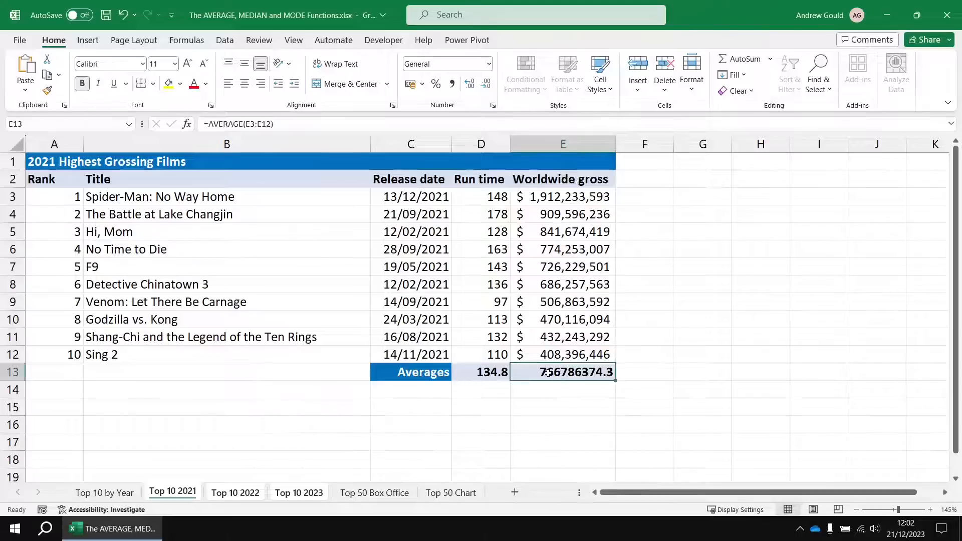
{"action": "left_click", "coordinate": [422, 85]}
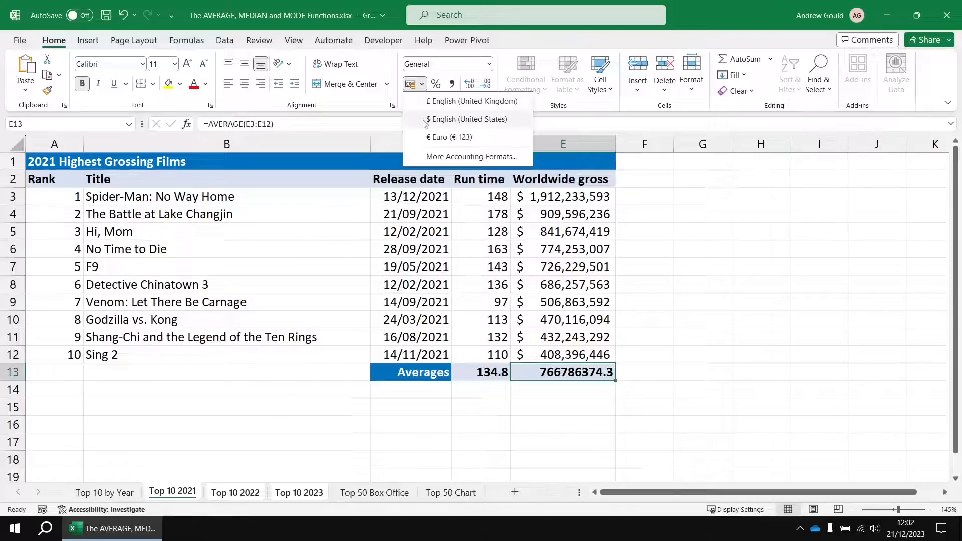
{"action": "left_click", "coordinate": [450, 119]}
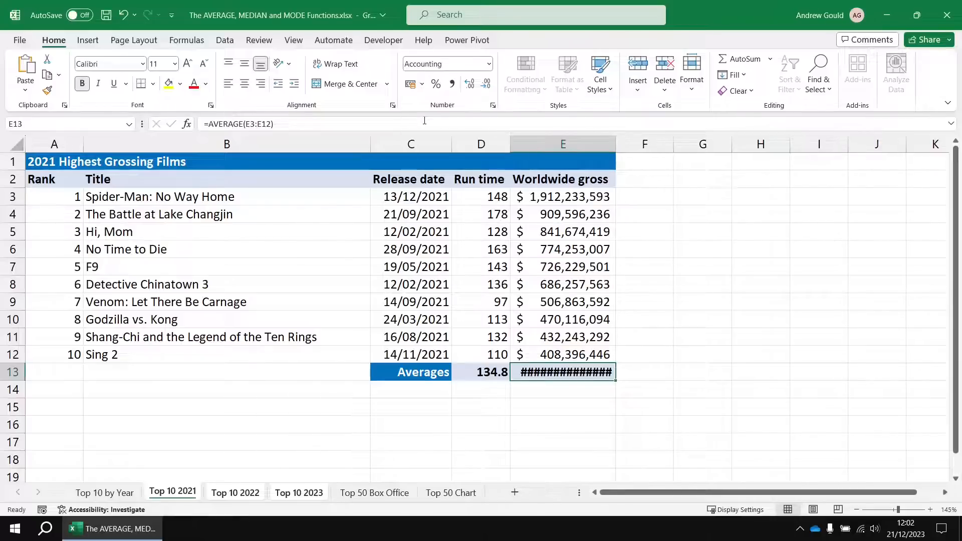
{"action": "left_click", "coordinate": [486, 88]}
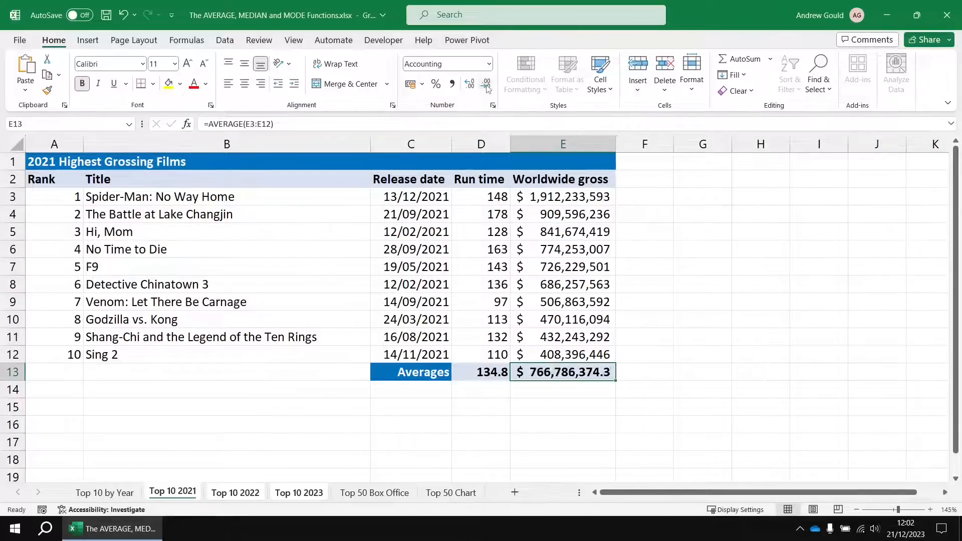
{"action": "left_click", "coordinate": [487, 87]}
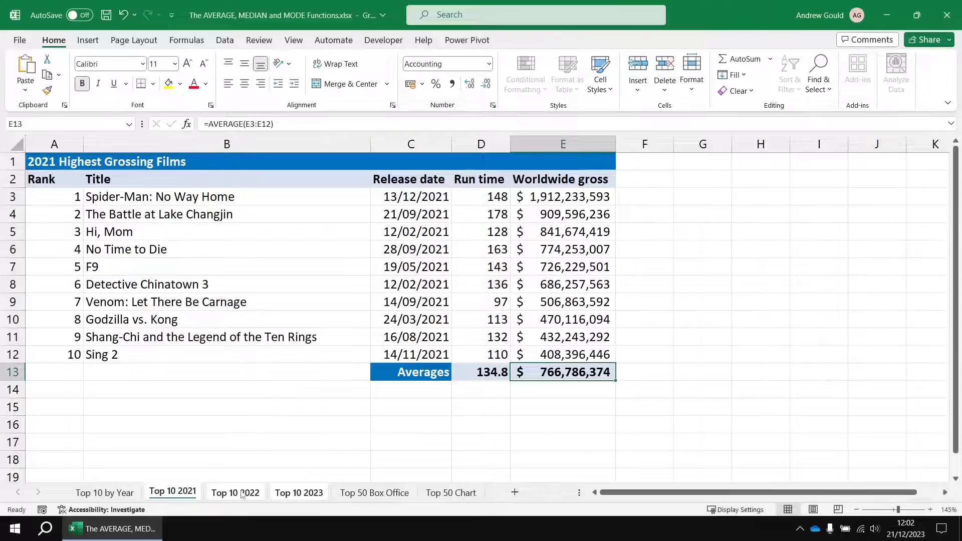
{"action": "left_click", "coordinate": [254, 495]}
{"action": "left_click", "coordinate": [279, 495]}
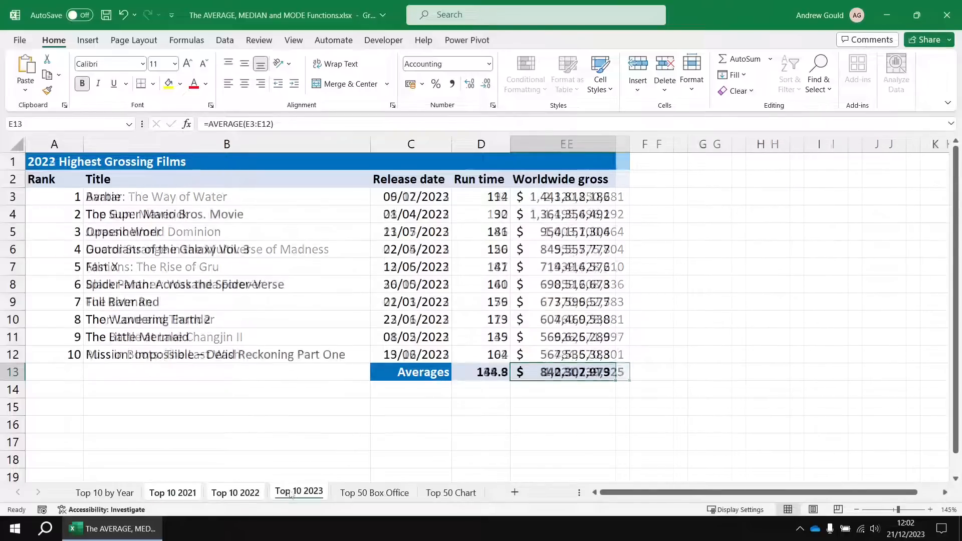
{"action": "left_click", "coordinate": [244, 493]}
{"action": "left_click", "coordinate": [190, 495]}
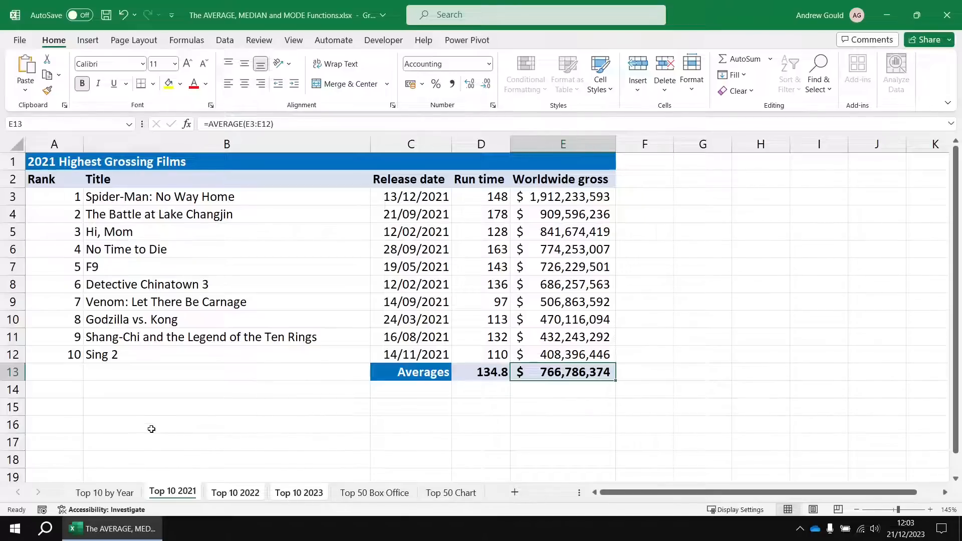
{"action": "left_click", "coordinate": [99, 495]}
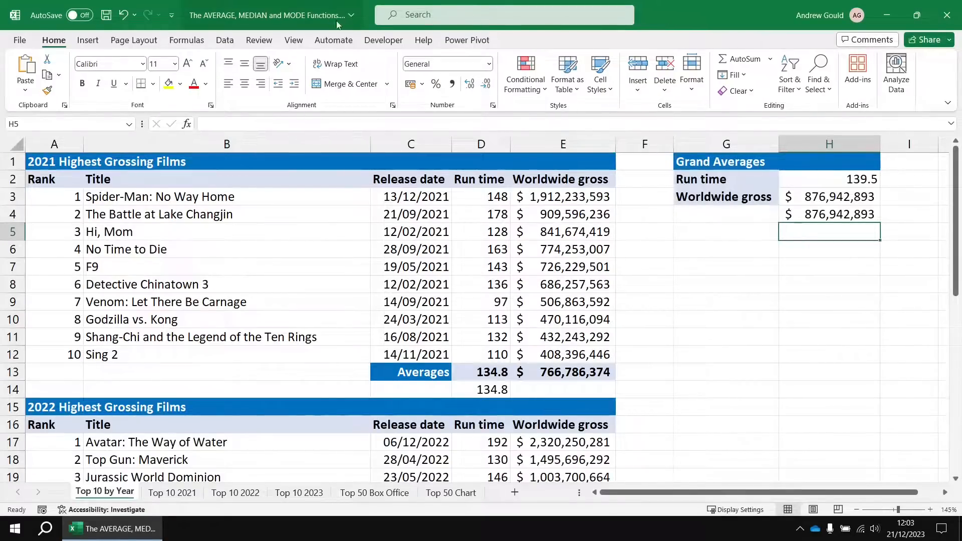
Compare the positions of the film data and Averages rows across the three yearly sheets, returning to the Top 10 by Year sheet.
{"action": "left_click", "coordinate": [173, 493]}
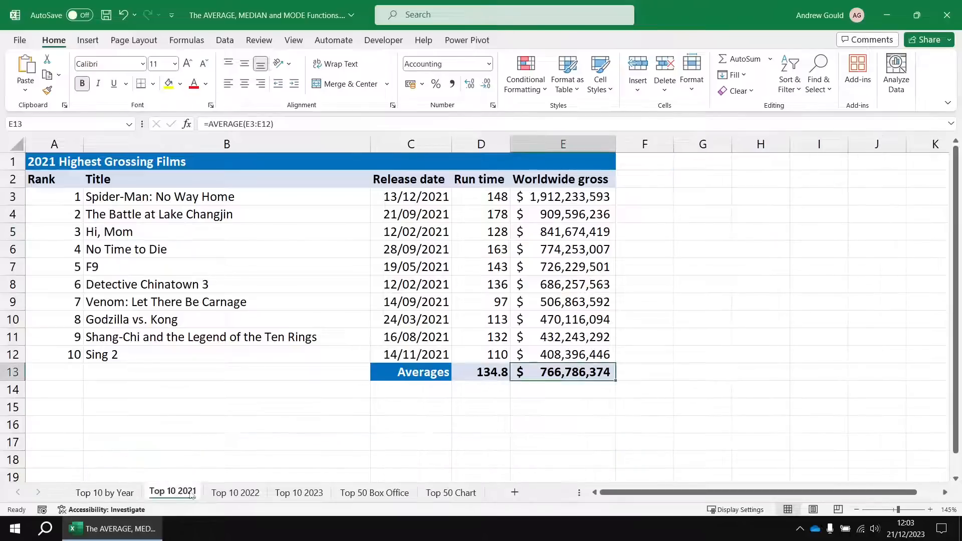
{"action": "left_click", "coordinate": [224, 494]}
{"action": "left_click", "coordinate": [295, 494]}
{"action": "left_click", "coordinate": [235, 494]}
{"action": "left_click", "coordinate": [176, 494]}
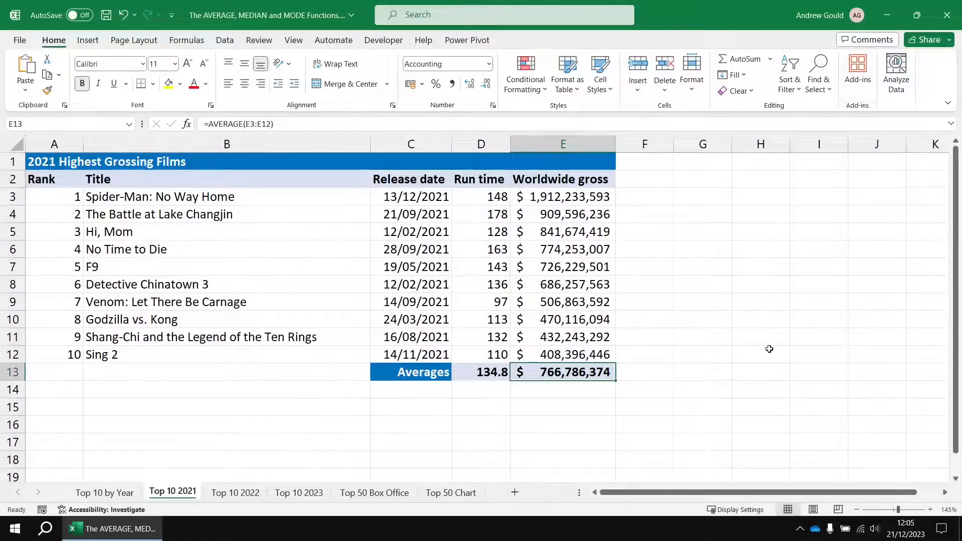
{"action": "left_click", "coordinate": [224, 496]}
{"action": "left_click", "coordinate": [297, 495]}
{"action": "left_click", "coordinate": [240, 495]}
{"action": "left_click", "coordinate": [184, 496]}
{"action": "left_click", "coordinate": [95, 491]}
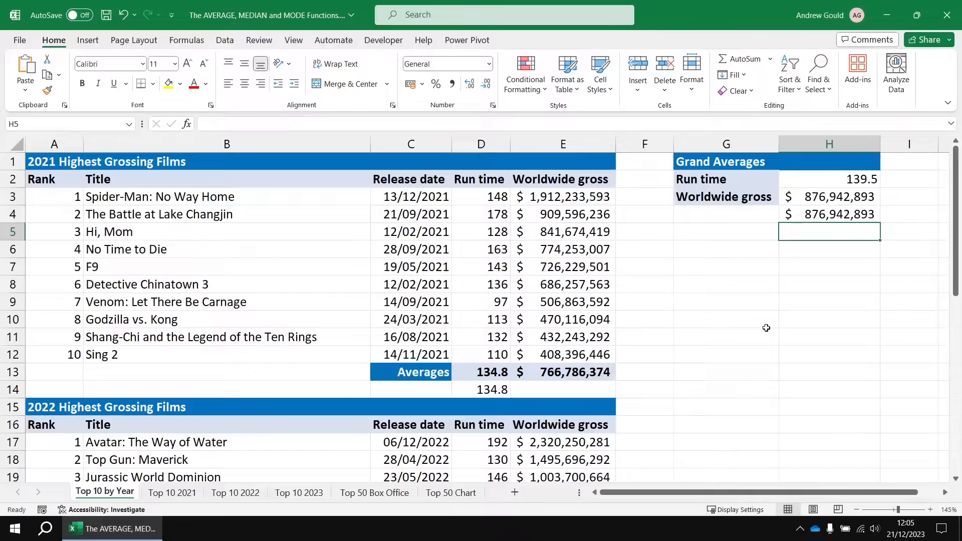
Copy the Run time and Worldwide gross labels from G2:G3 to G6:G7, and review the grand average run time formula in H2.
{"action": "left_click_drag", "start_coordinate": [716, 180], "coordinate": [713, 198]}
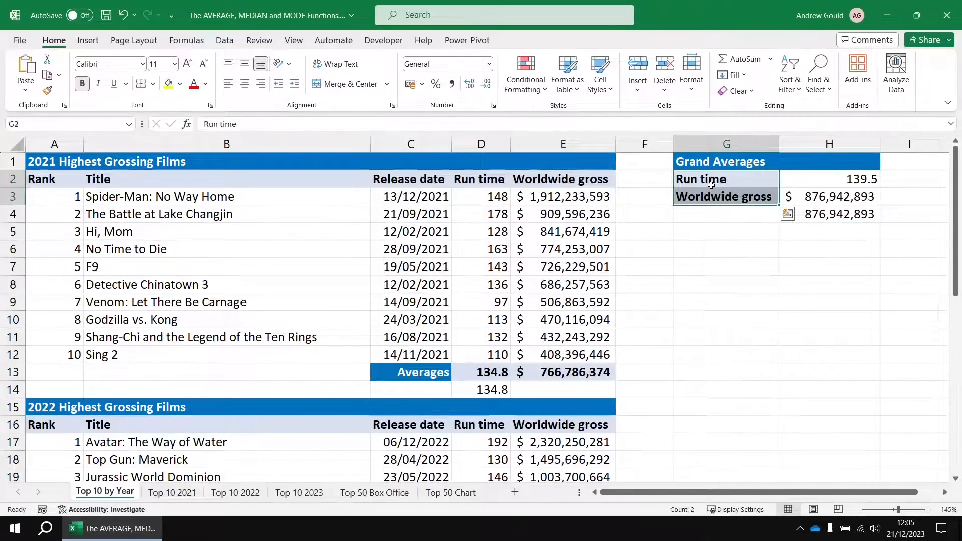
{"action": "key", "text": "ctrl+c"}
{"action": "left_click", "coordinate": [724, 249]}
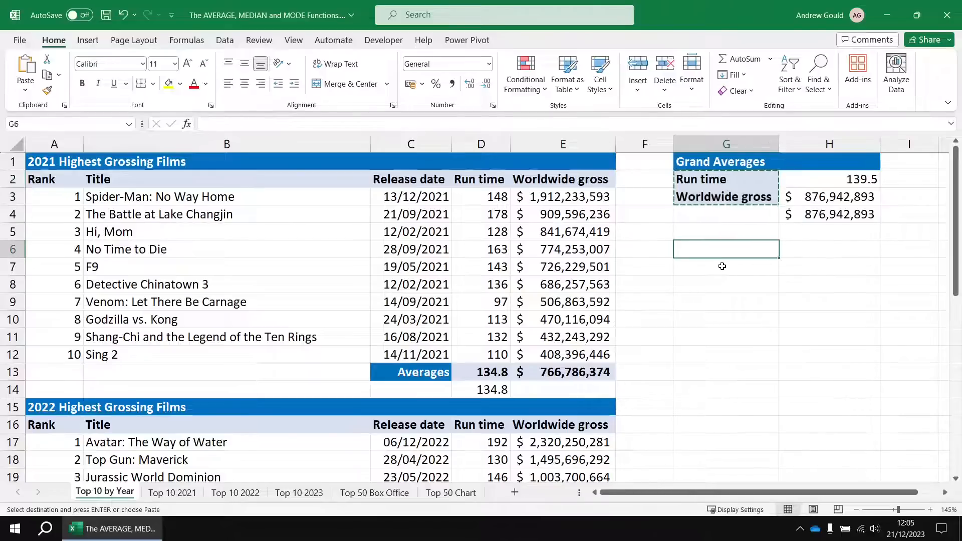
{"action": "key", "text": "ctrl+v"}
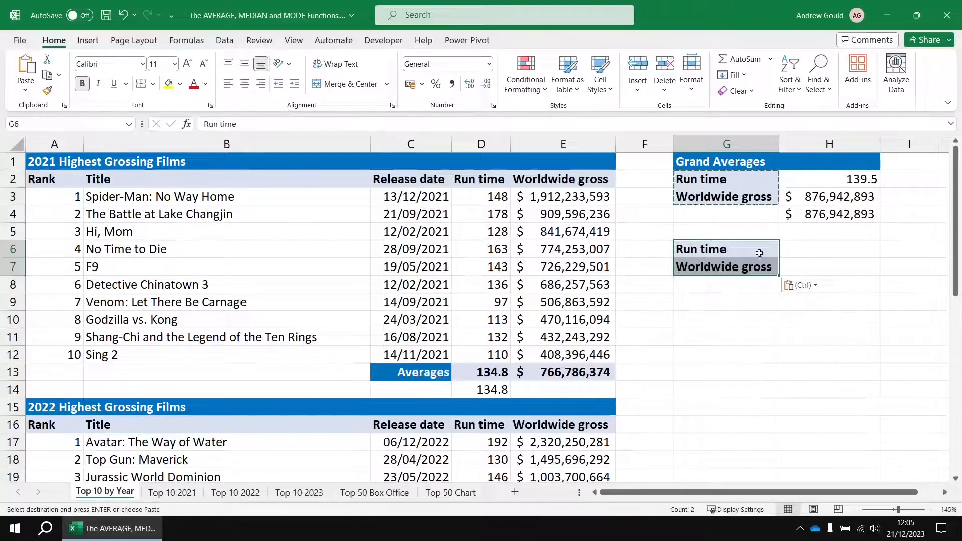
{"action": "left_click", "coordinate": [819, 250]}
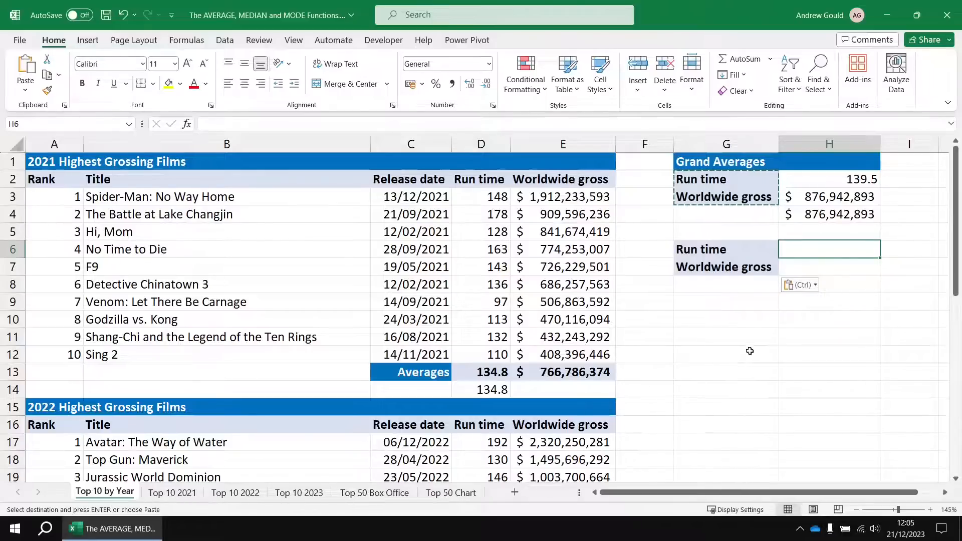
{"action": "left_click", "coordinate": [820, 184]}
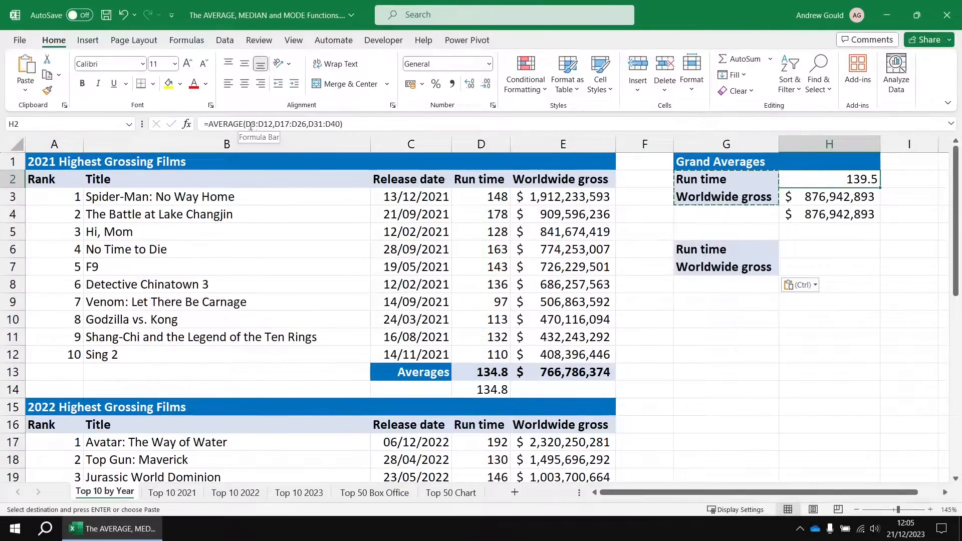
{"action": "left_click", "coordinate": [808, 251]}
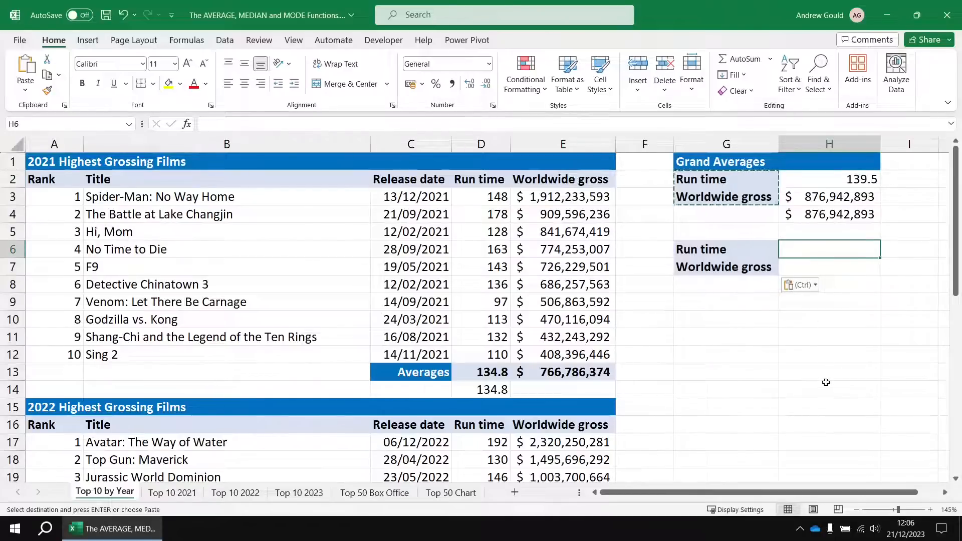
{"action": "type", "text": "=aver"}
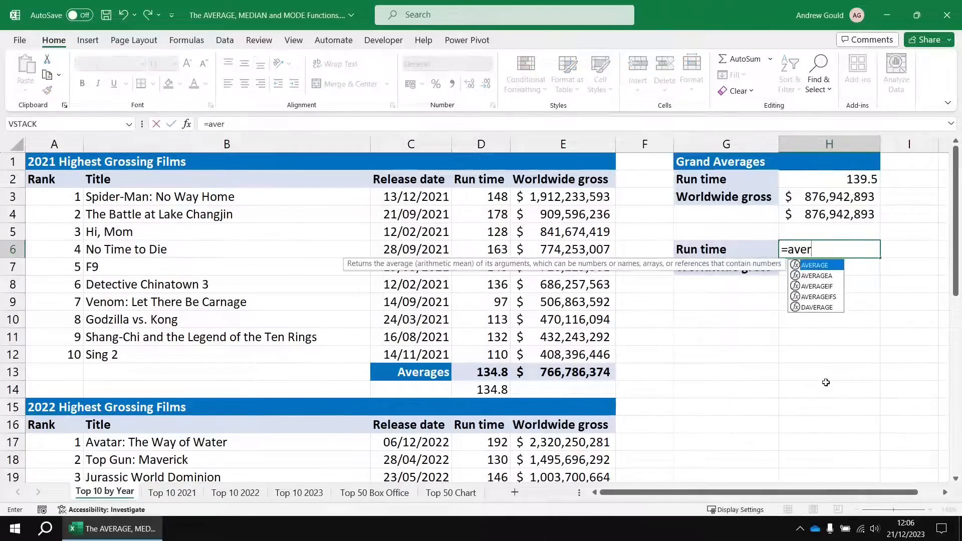
{"action": "key", "text": "Tab"}
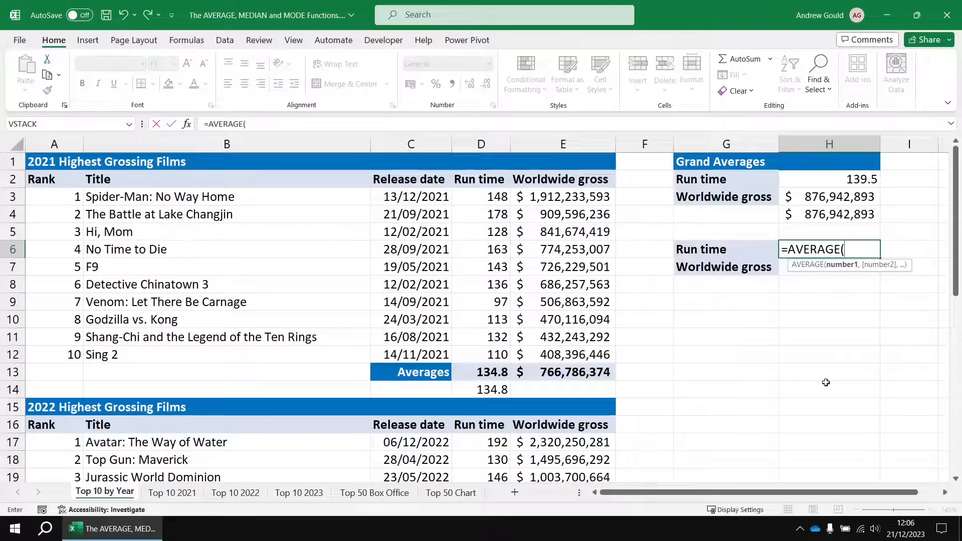
{"action": "left_click", "coordinate": [175, 493]}
{"action": "left_click_drag", "start_coordinate": [488, 198], "coordinate": [481, 353]}
{"action": "type", "text": ","}
{"action": "left_click", "coordinate": [238, 493]}
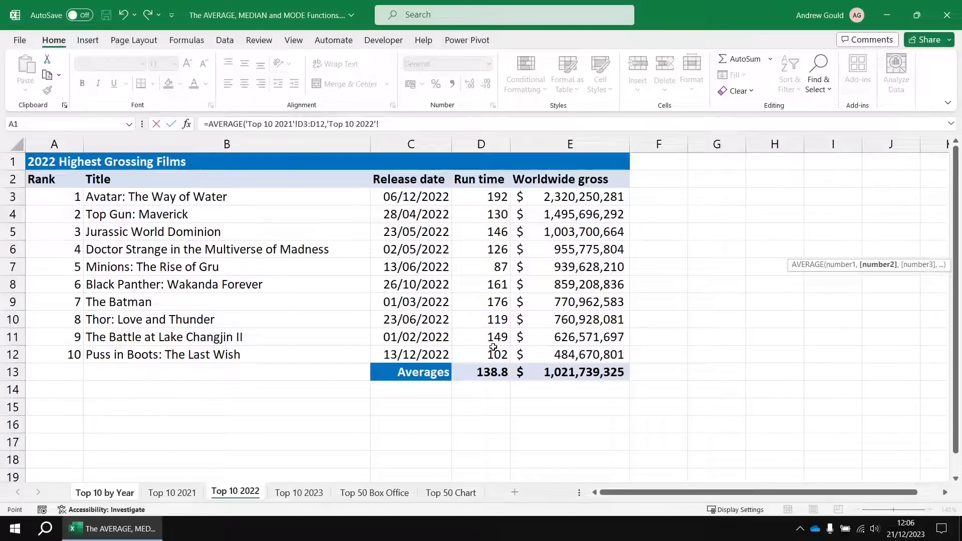
{"action": "key", "text": "Escape"}
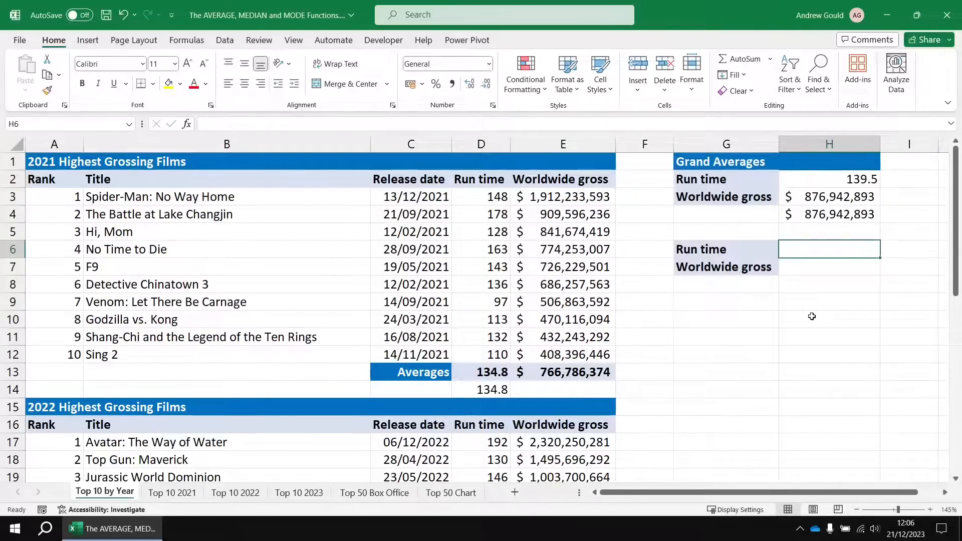
In H6, calculate the grand average run time with =AVERAGE('Top 10 2021:Top 10 2023'!D3:D12) and review the formula.
{"action": "type", "text": "=aved"}
{"action": "key", "text": "Tab"}
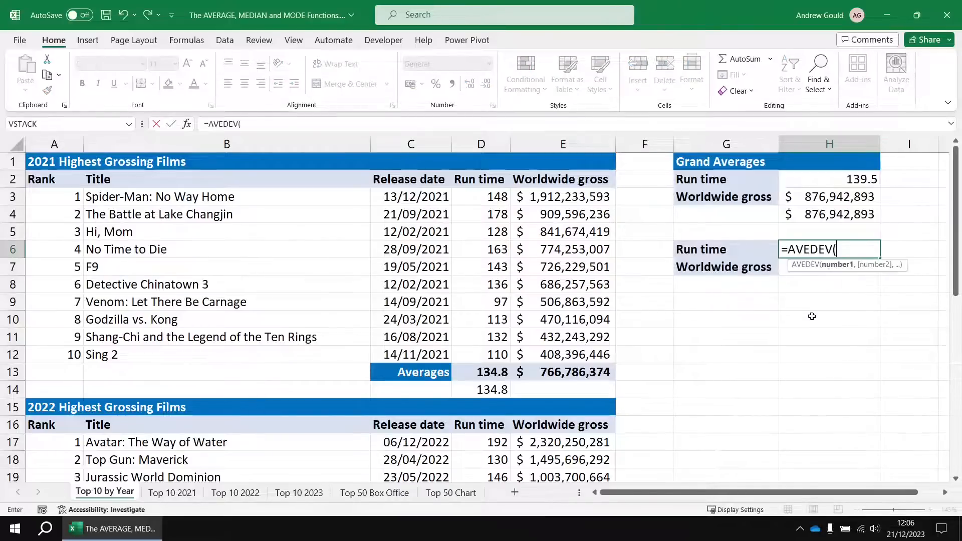
{"action": "key", "text": "BackSpace"}
{"action": "key", "text": "BackSpace"}
{"action": "key", "text": "BackSpace"}
{"action": "key", "text": "BackSpace"}
{"action": "type", "text": "r"}
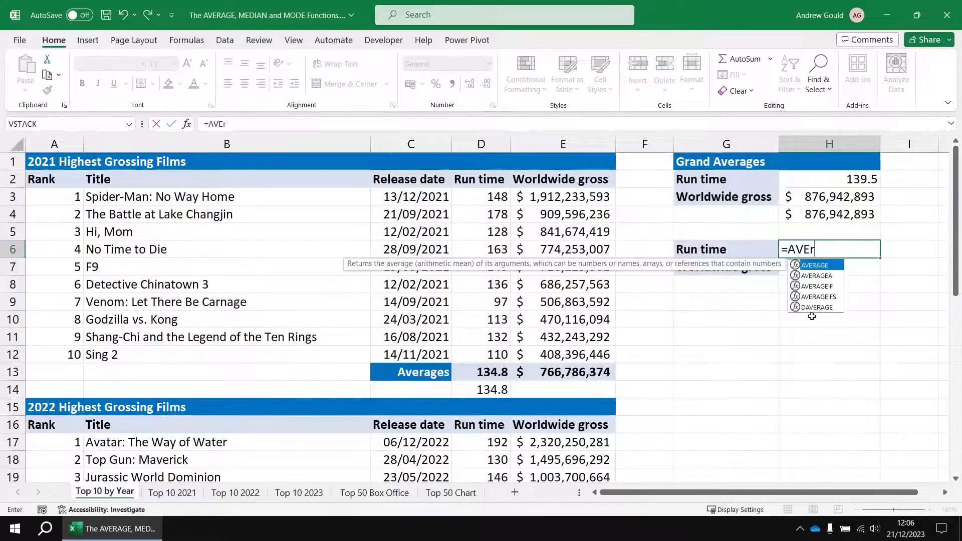
{"action": "key", "text": "Tab"}
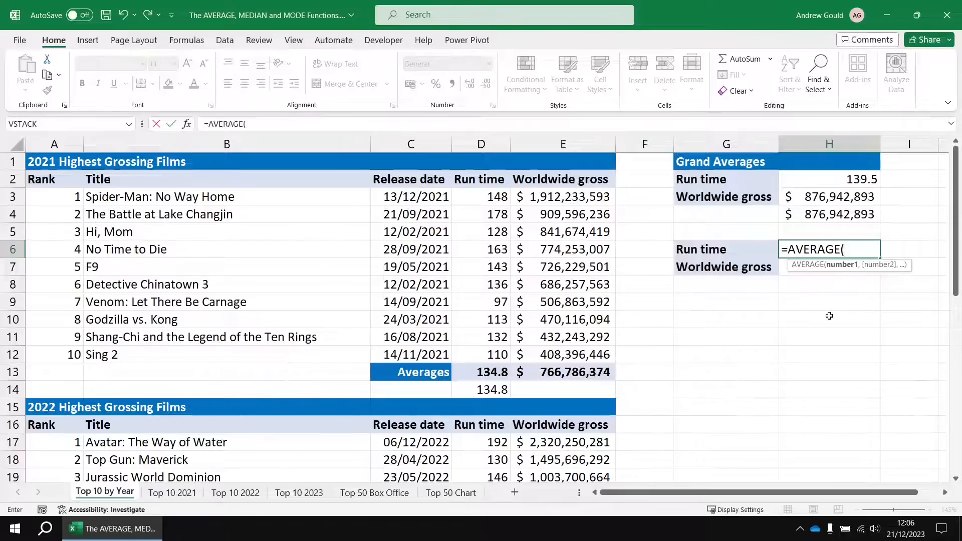
{"action": "left_click", "coordinate": [173, 492]}
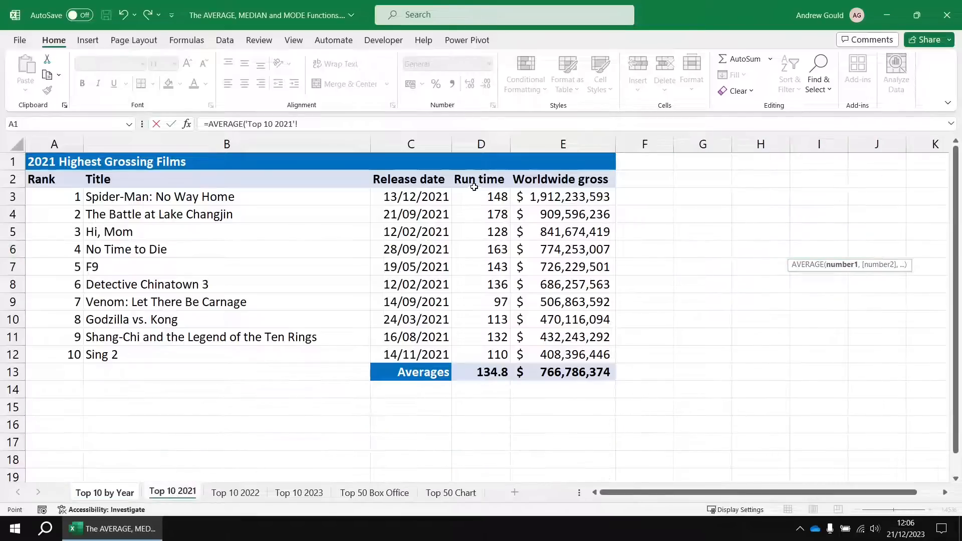
{"action": "left_click_drag", "start_coordinate": [477, 195], "coordinate": [475, 217]}
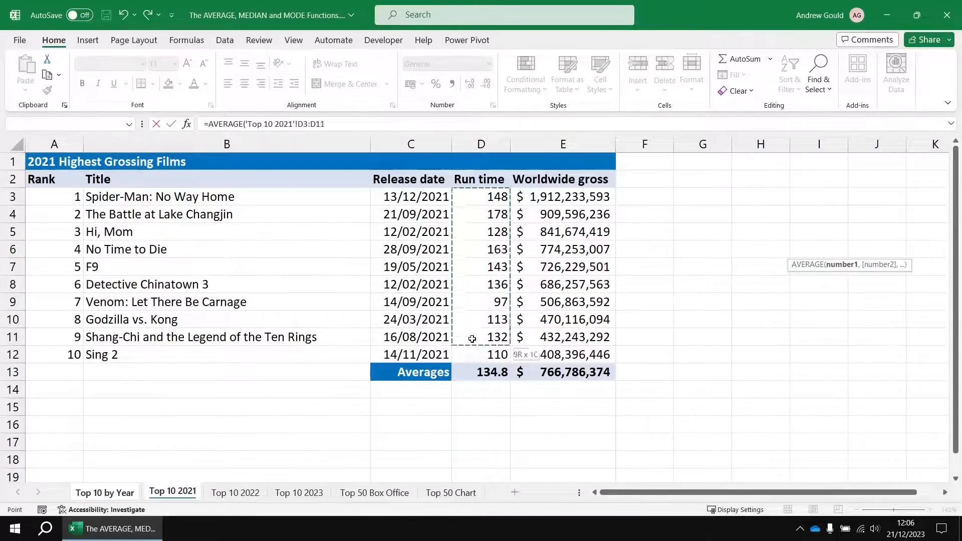
{"action": "left_click_drag", "start_coordinate": [472, 352], "coordinate": [473, 352]}
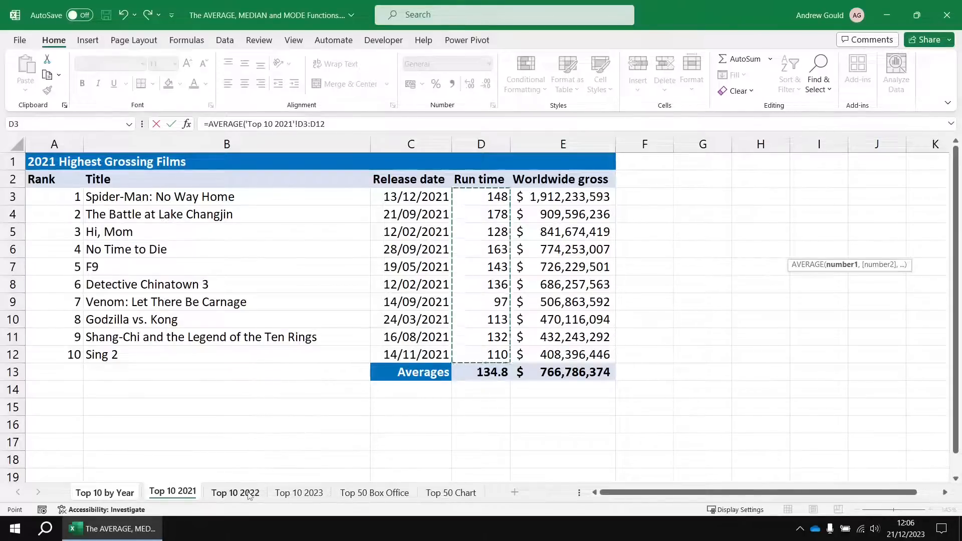
{"action": "left_click", "coordinate": [310, 495], "text": "shift"}
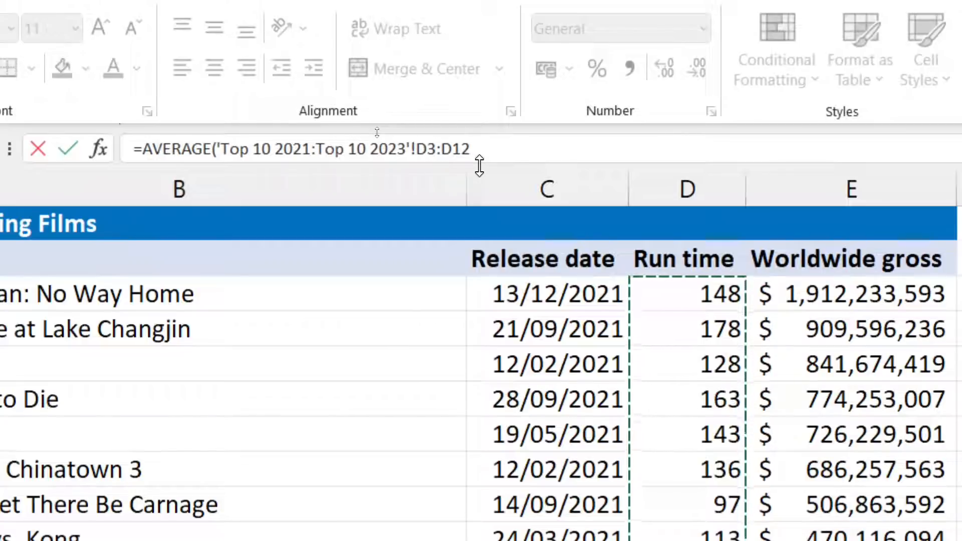
{"action": "type", "text": ")"}
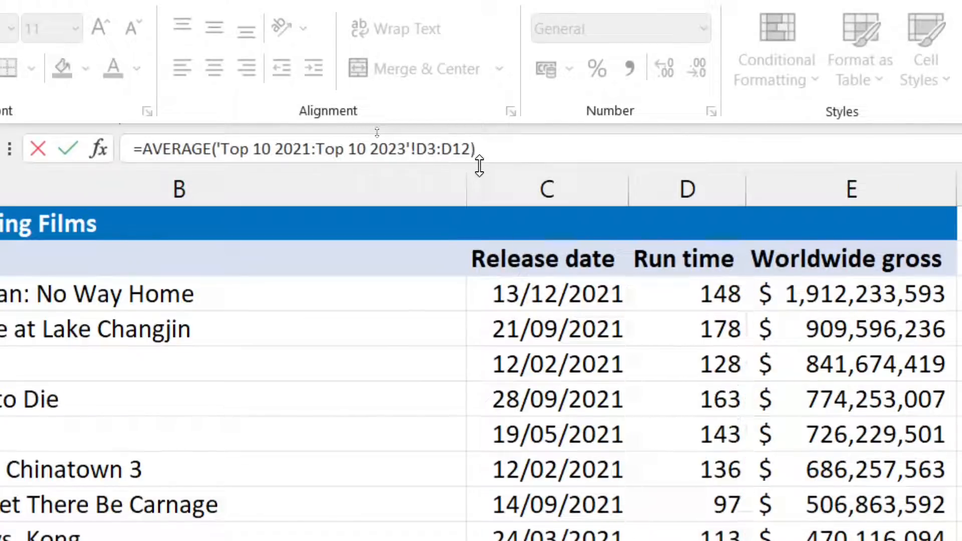
{"action": "key", "text": "Return"}
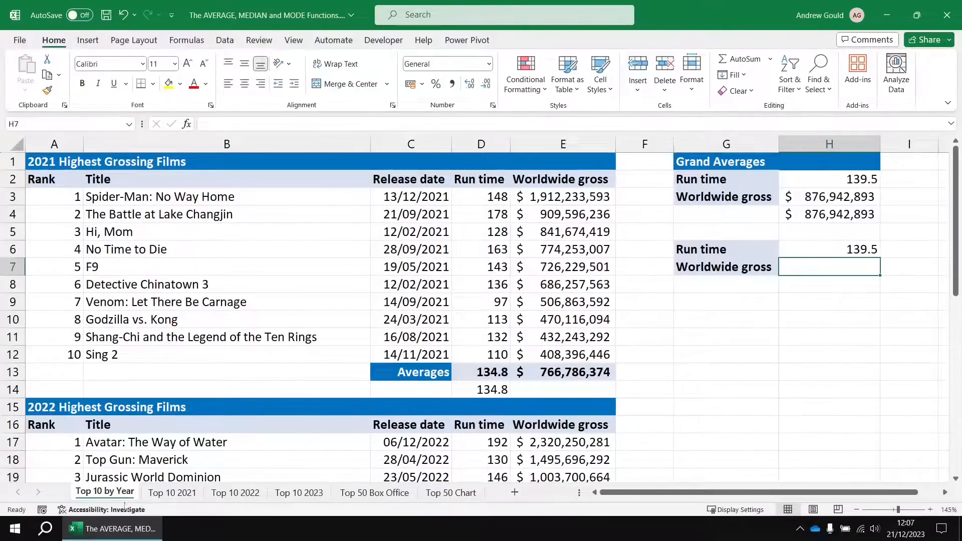
{"action": "left_click", "coordinate": [828, 249]}
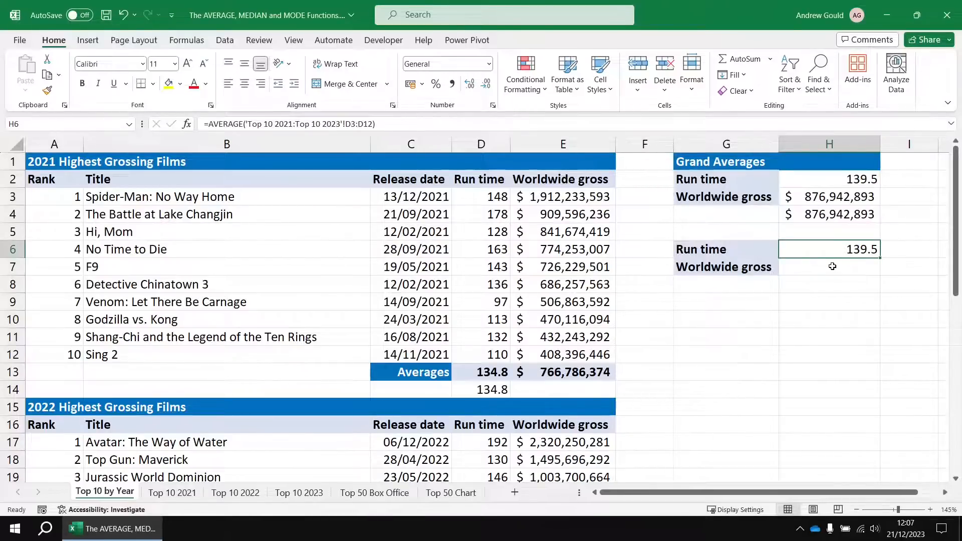
In H7, calculate the grand average worldwide gross with =AVERAGE('Top 10 2021:Top 10 2023'!E3:E12).
{"action": "left_click", "coordinate": [832, 266]}
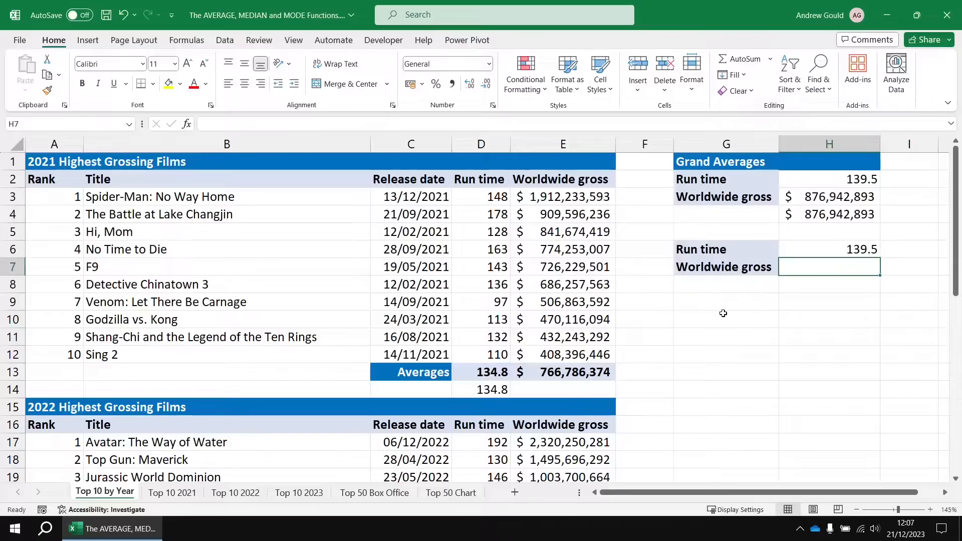
{"action": "type", "text": "=avera"}
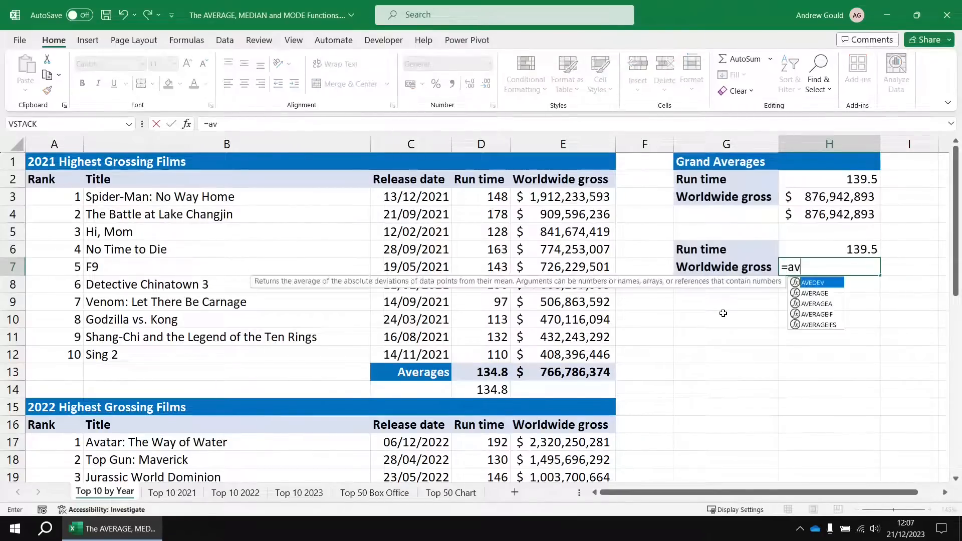
{"action": "key", "text": "Tab"}
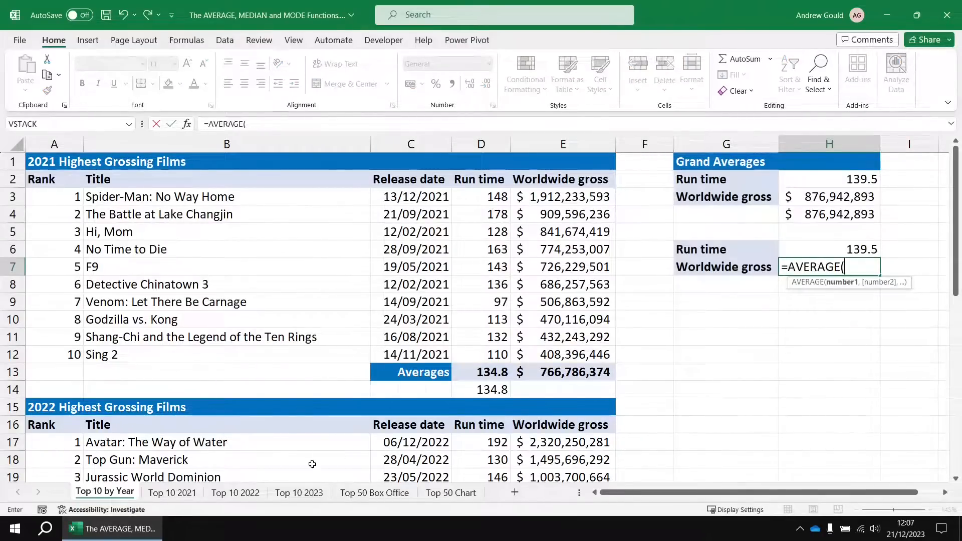
{"action": "left_click", "coordinate": [171, 493]}
{"action": "left_click_drag", "start_coordinate": [562, 197], "coordinate": [576, 356]}
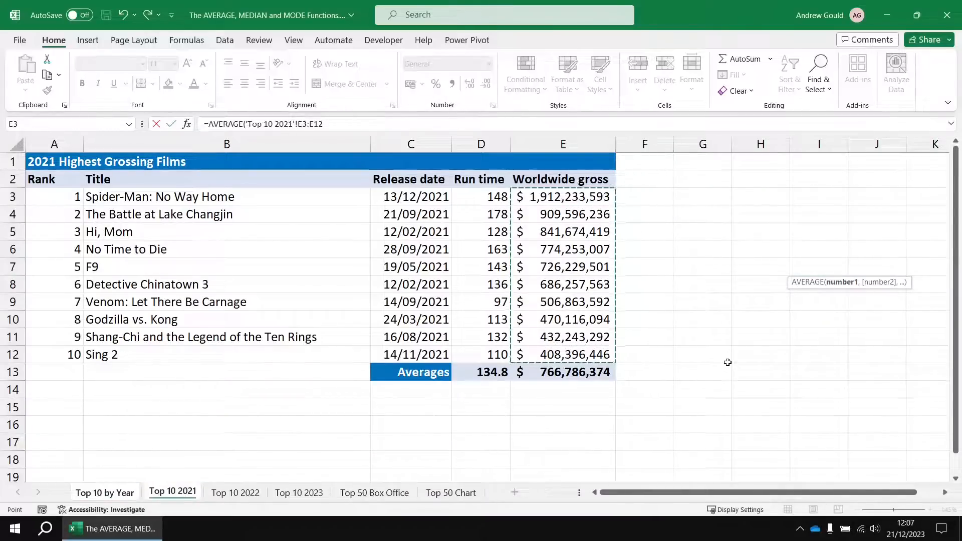
{"action": "left_click", "coordinate": [303, 496], "text": "shift"}
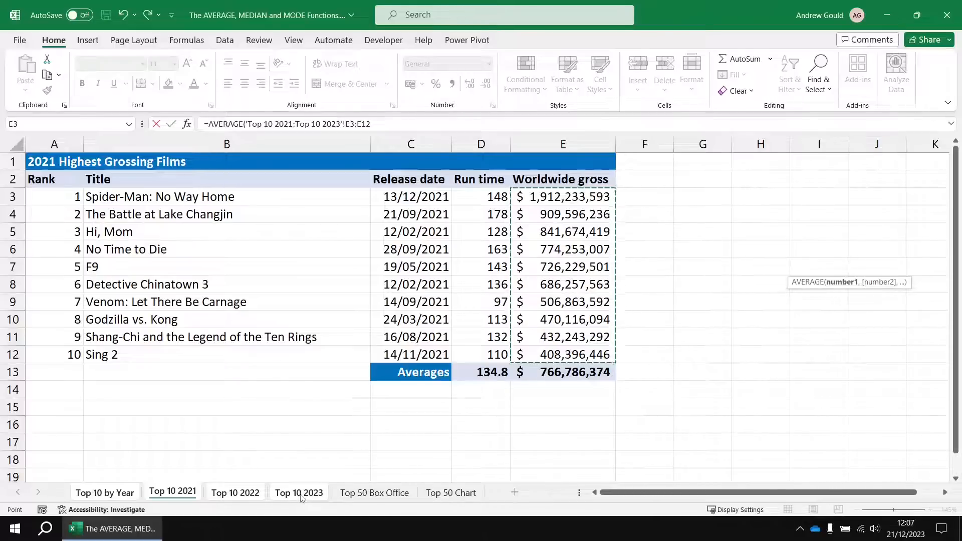
{"action": "type", "text": ")"}
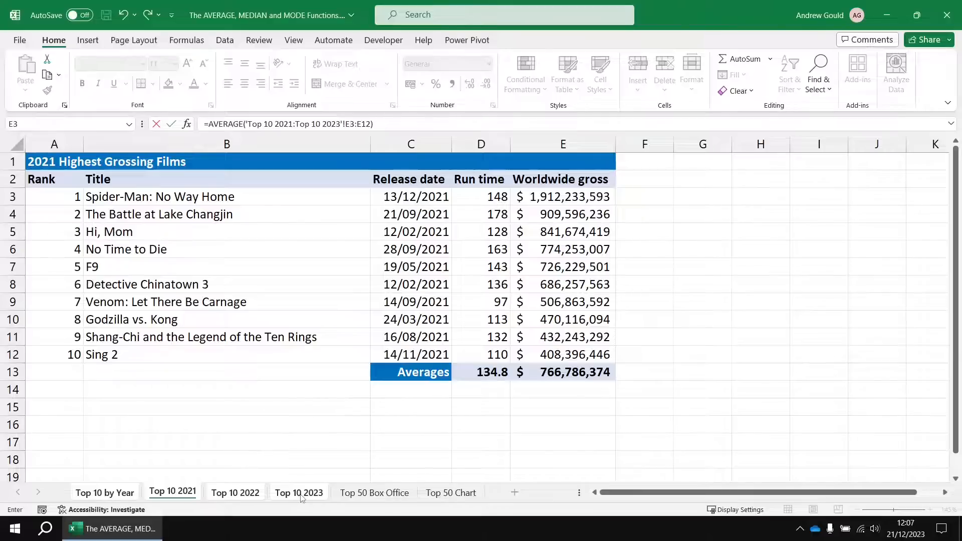
{"action": "key", "text": "Return"}
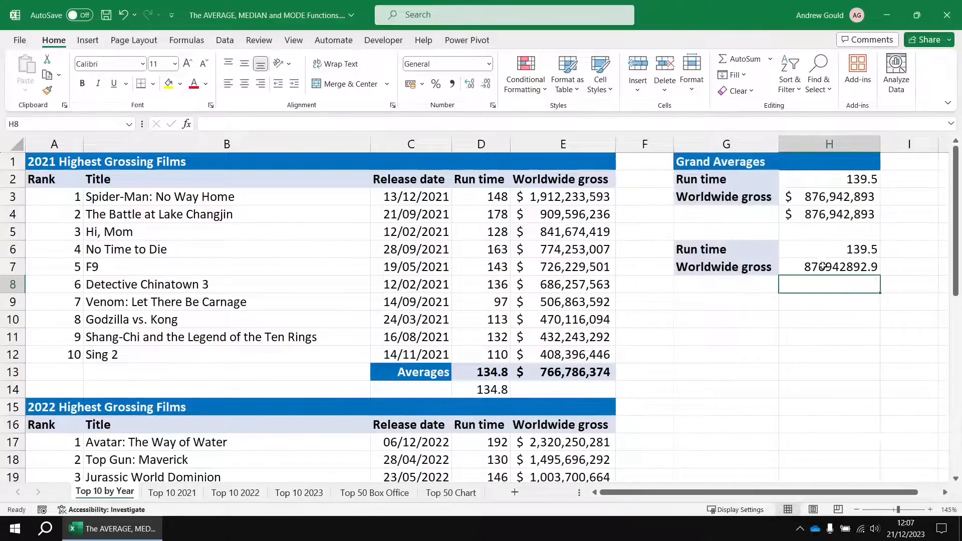
Format the worldwide gross average in H7 as US dollar accounting with no decimals.
{"action": "left_click", "coordinate": [827, 266]}
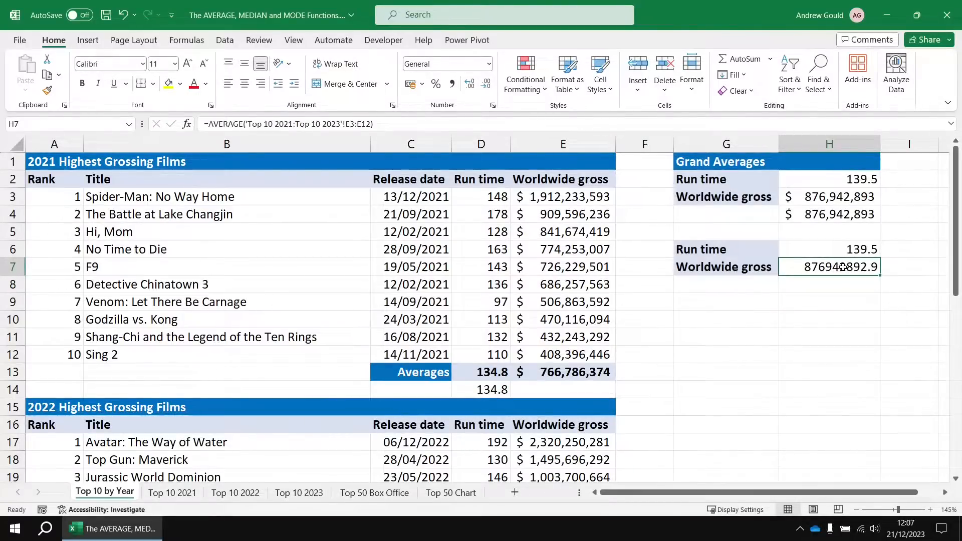
{"action": "left_click", "coordinate": [421, 84]}
{"action": "left_click", "coordinate": [442, 119]}
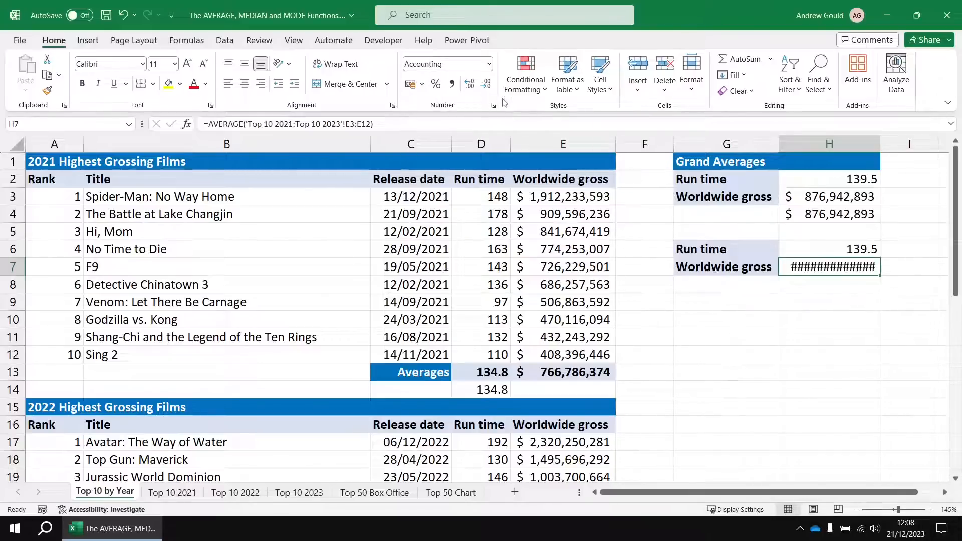
{"action": "left_click", "coordinate": [485, 84]}
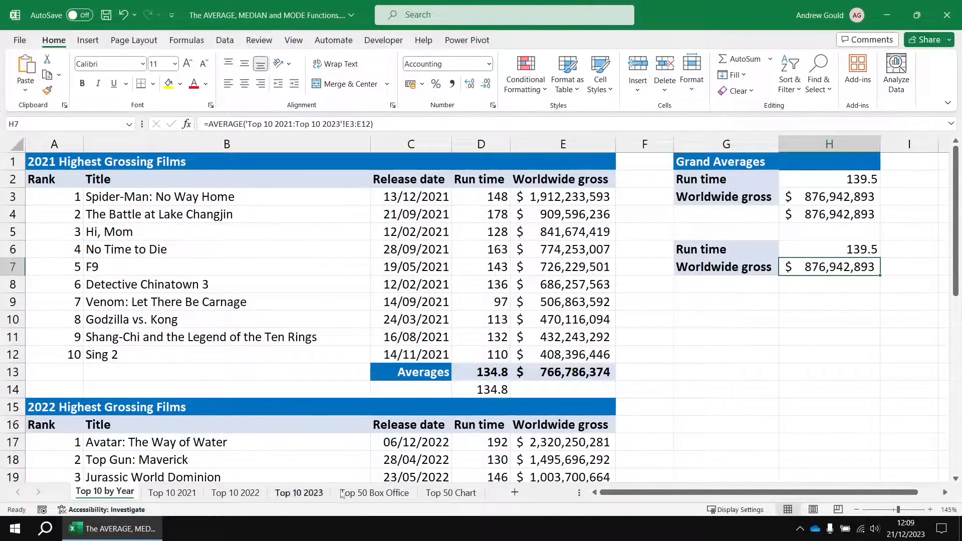
On the Top 50 Box Office sheet, calculate the average run time in J2 with =AVERAGE(D2:D51) and review the formula.
{"action": "left_click", "coordinate": [373, 495]}
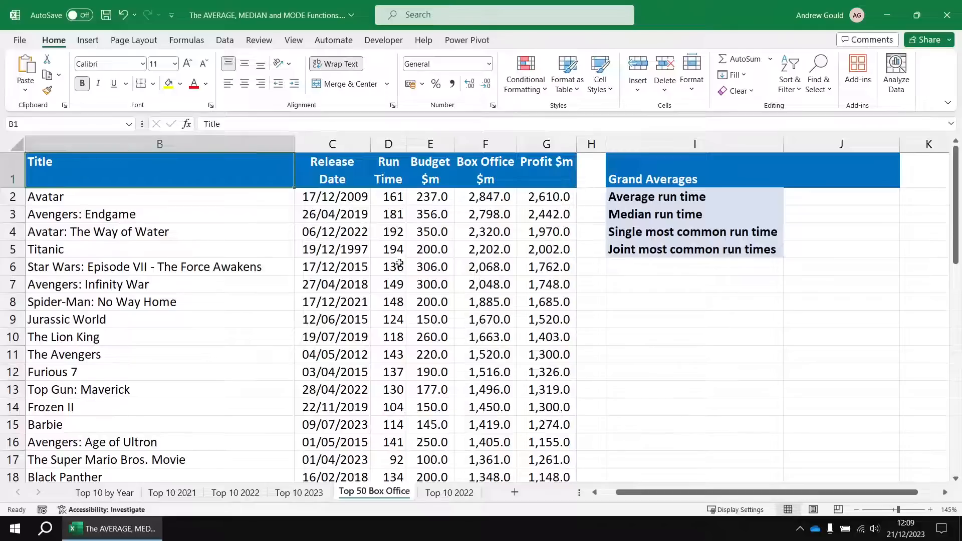
{"action": "left_click", "coordinate": [839, 198]}
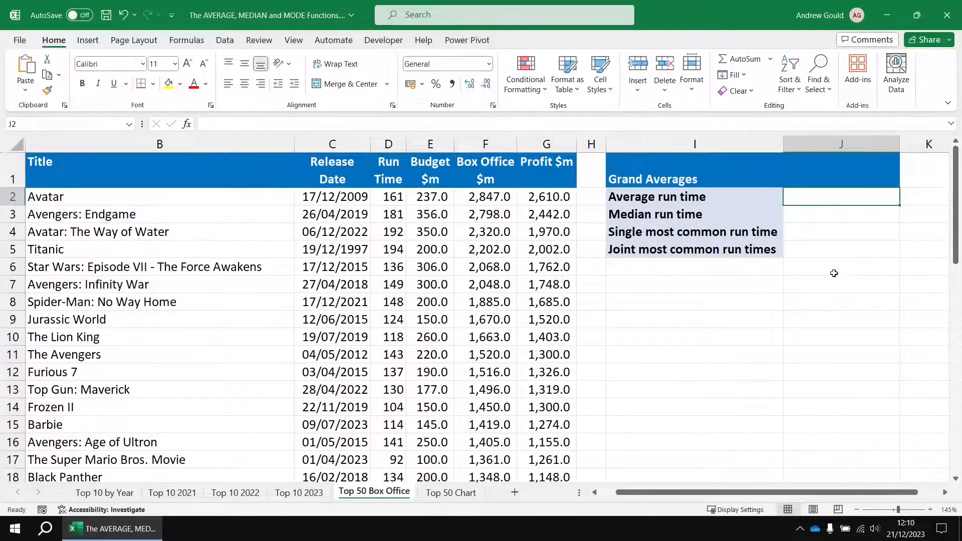
{"action": "left_click", "coordinate": [770, 59]}
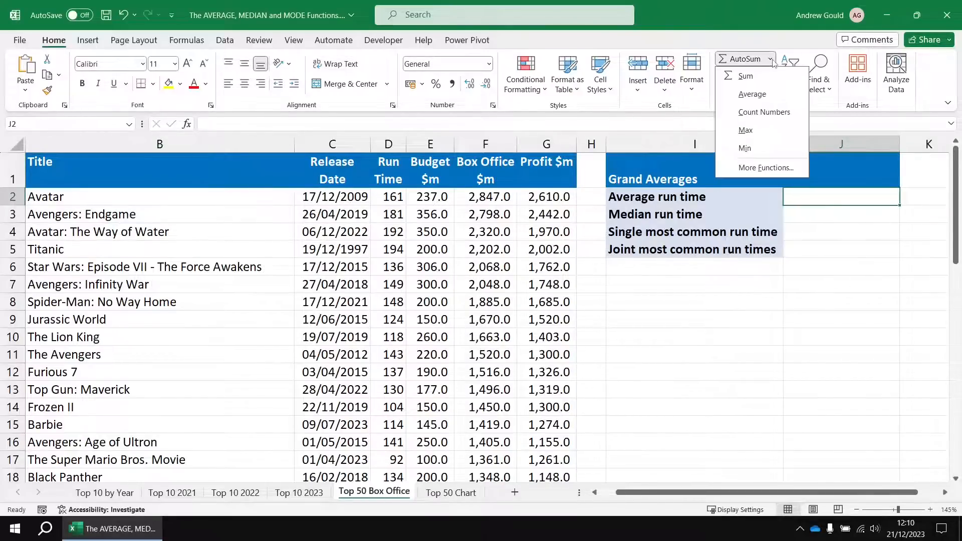
{"action": "left_click", "coordinate": [751, 94]}
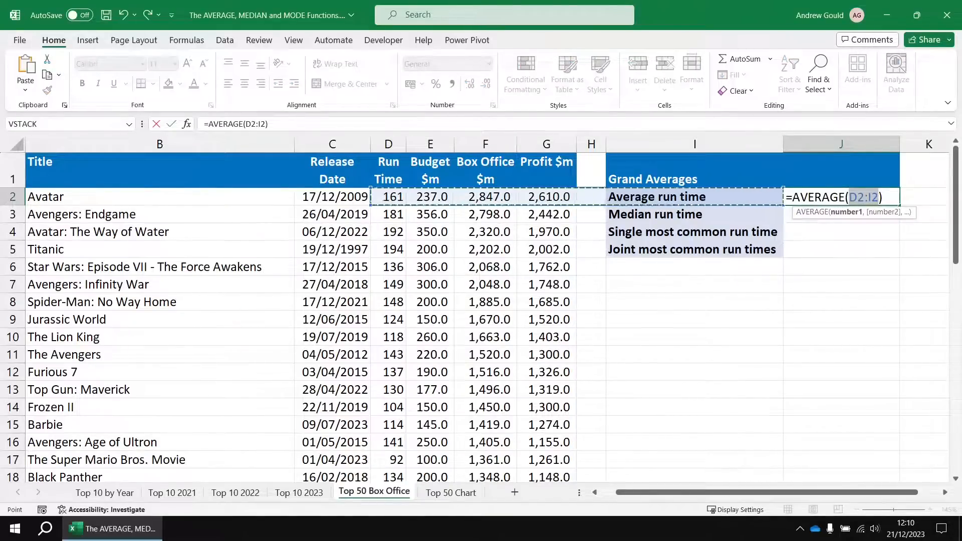
{"action": "left_click", "coordinate": [387, 196]}
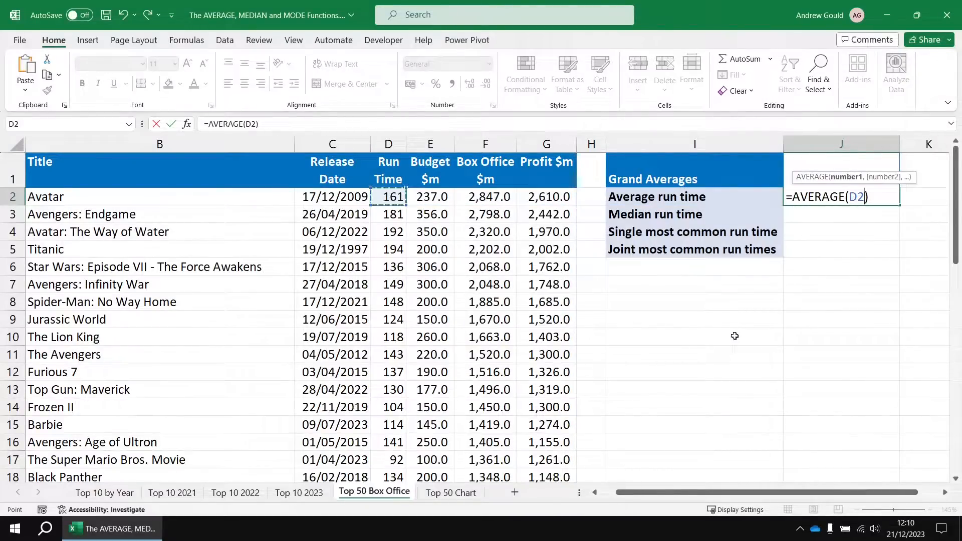
{"action": "key", "text": "ctrl+shift+Down"}
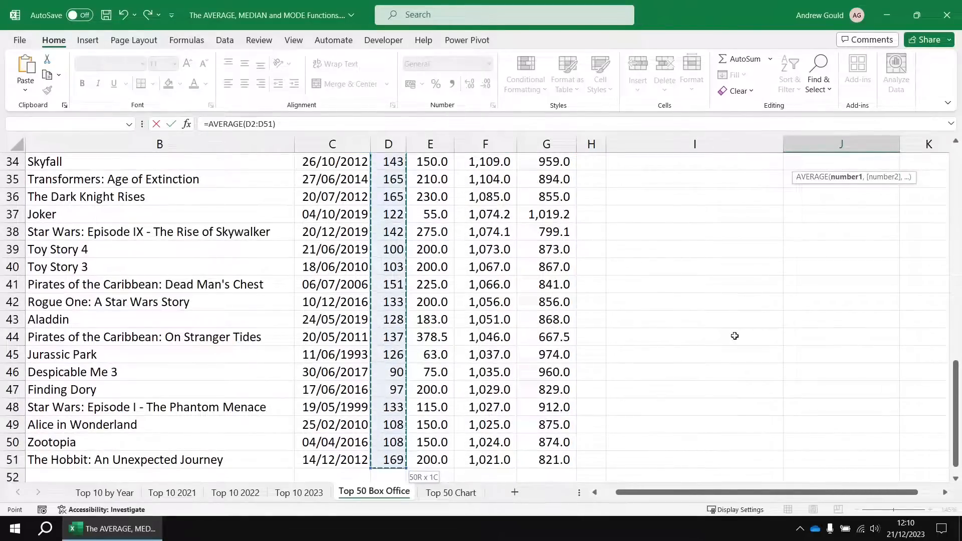
{"action": "key", "text": "Return"}
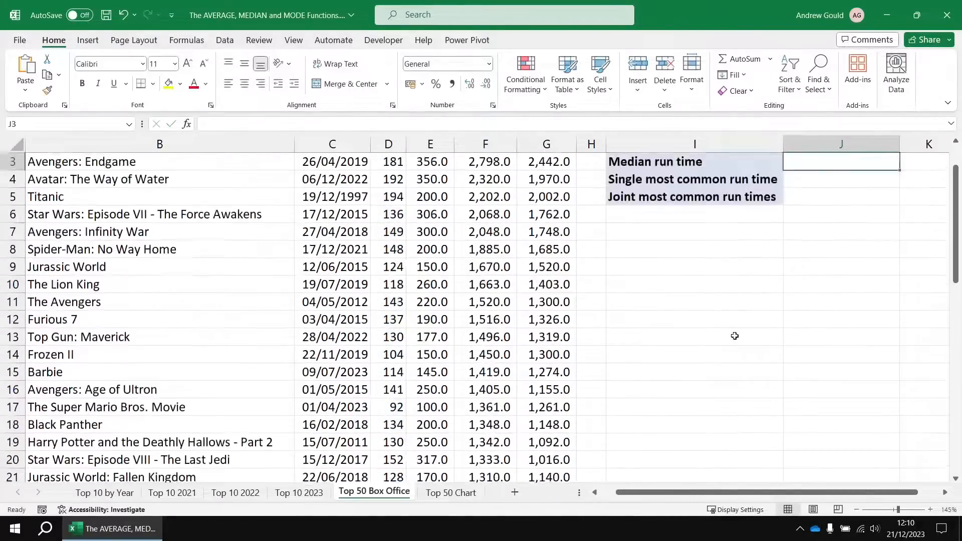
{"action": "scroll", "coordinate": [852, 273], "scroll_direction": "up", "scroll_amount": 1}
{"action": "left_click", "coordinate": [858, 198]}
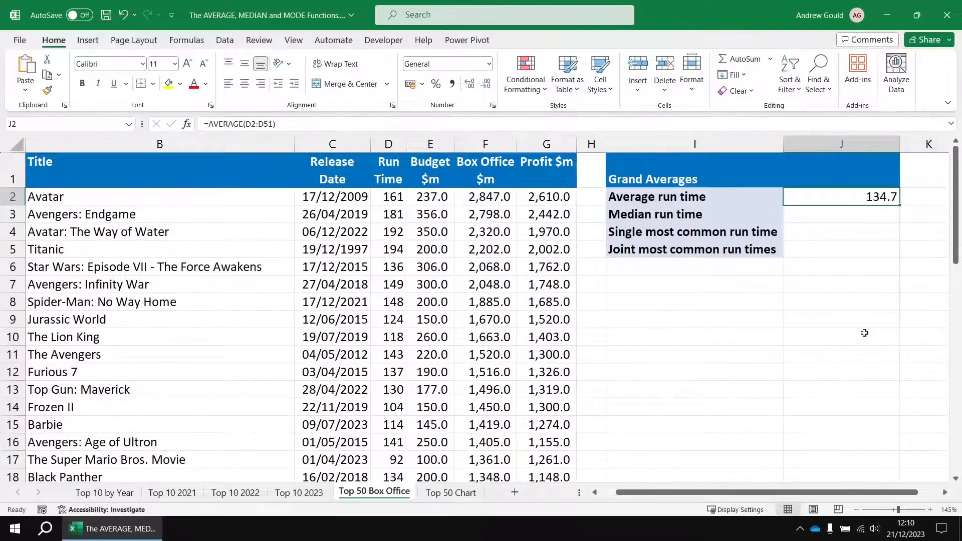
Calculate the median run time in J3 with =MEDIAN(D2:D51) and review the formula.
{"action": "left_click", "coordinate": [683, 213]}
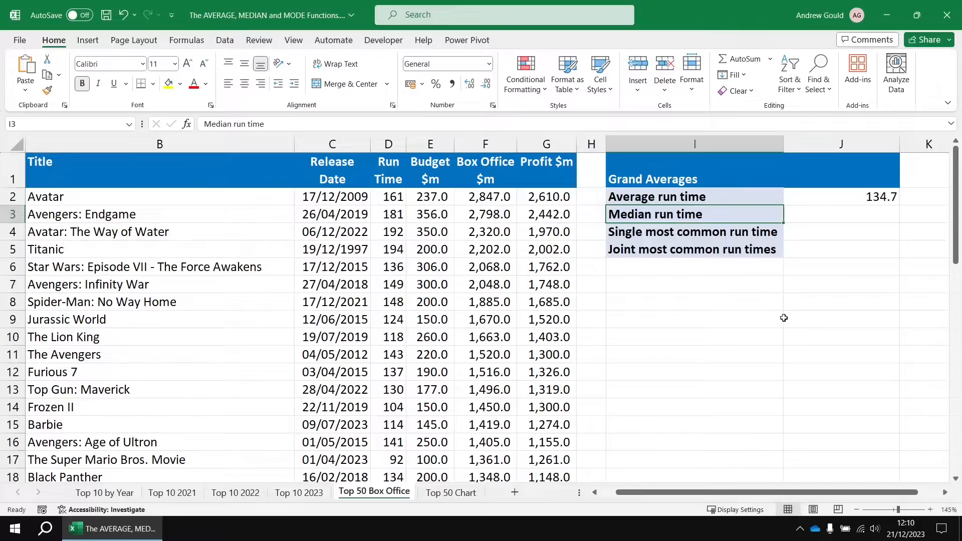
{"action": "left_click", "coordinate": [852, 214]}
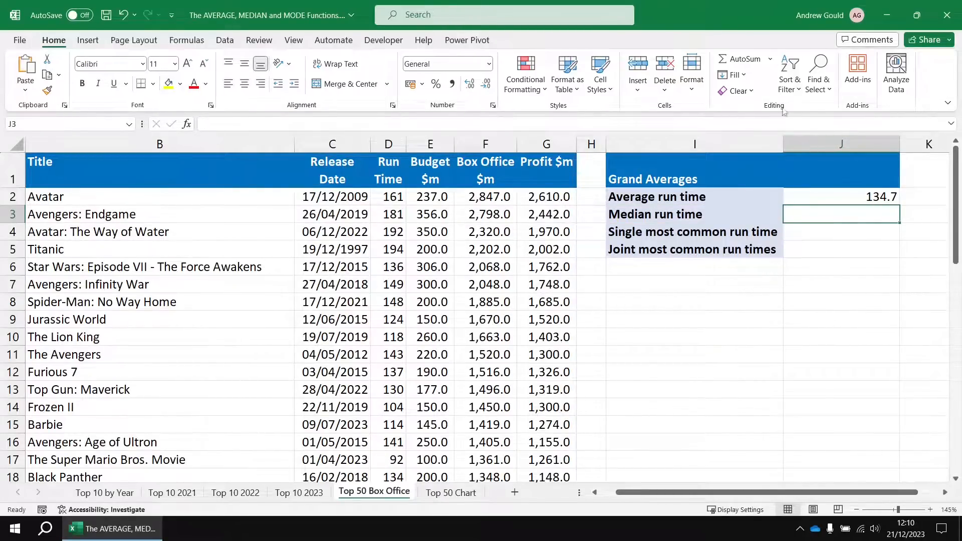
{"action": "left_click", "coordinate": [770, 59]}
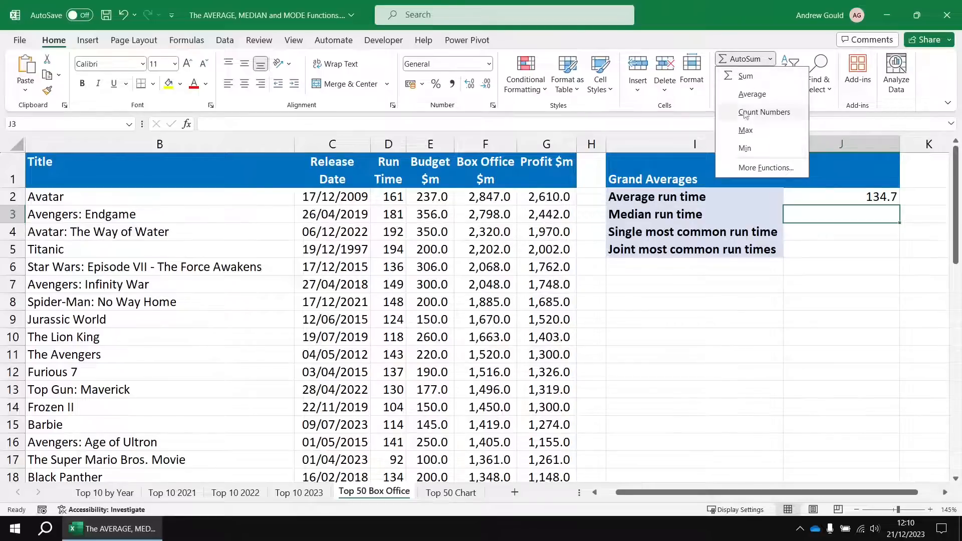
{"action": "left_click", "coordinate": [829, 213]}
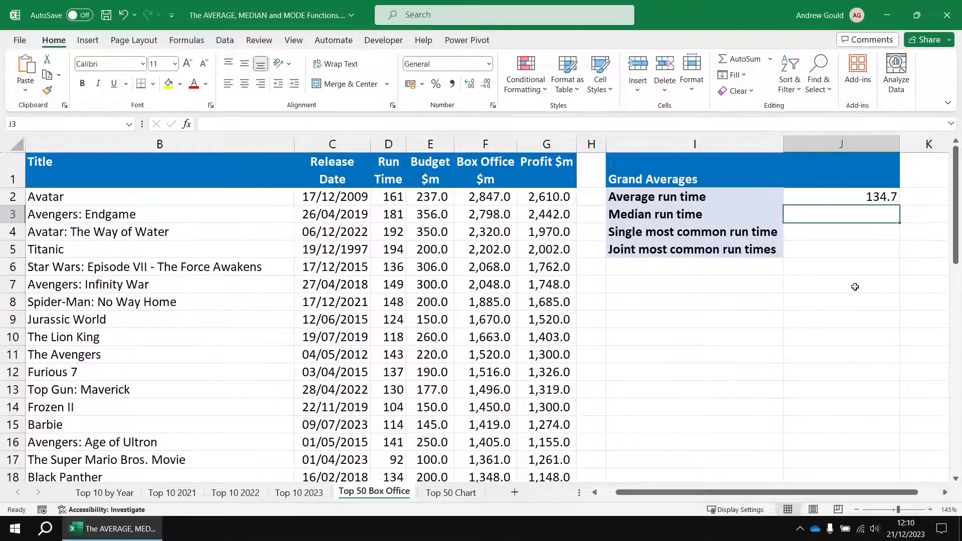
{"action": "type", "text": "="}
{"action": "type", "text": "med"}
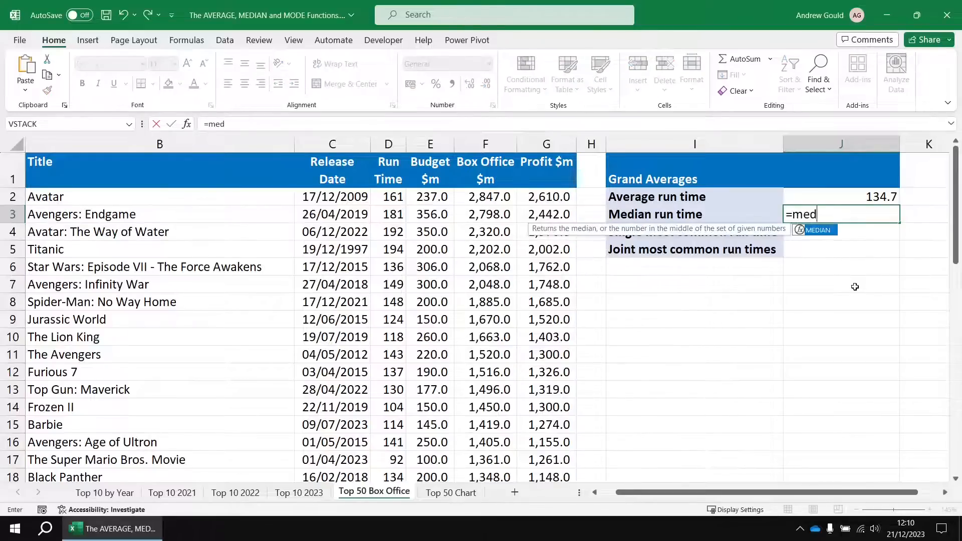
{"action": "key", "text": "Tab"}
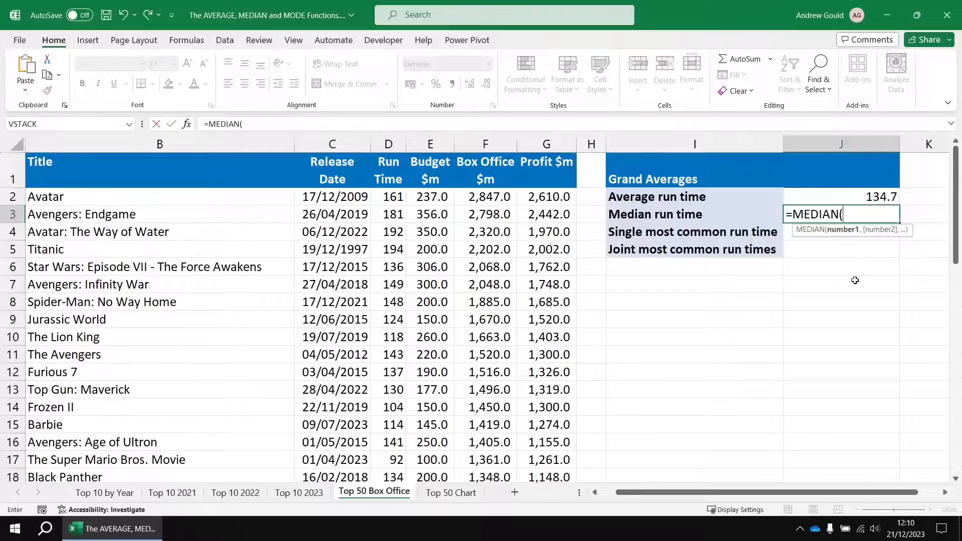
{"action": "left_click", "coordinate": [391, 198]}
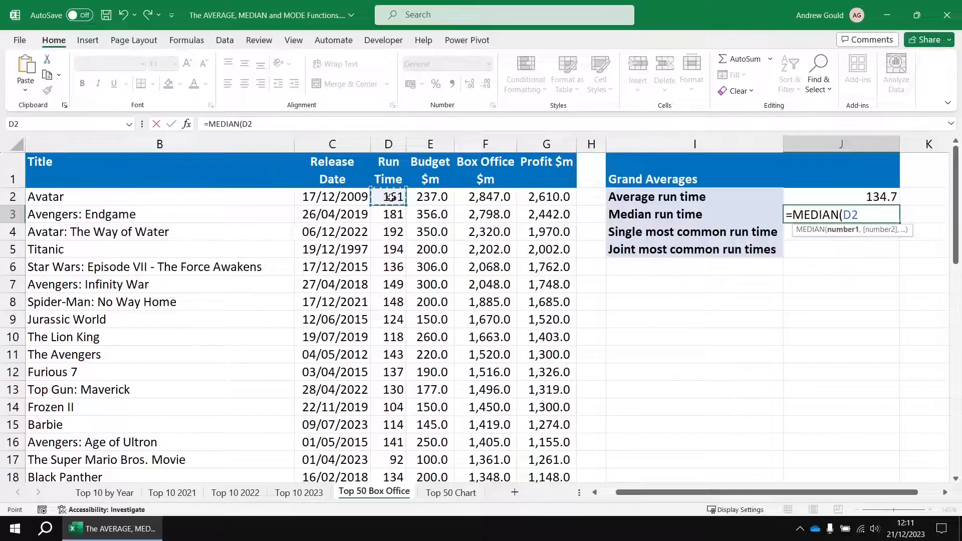
{"action": "key", "text": "ctrl+shift+Down"}
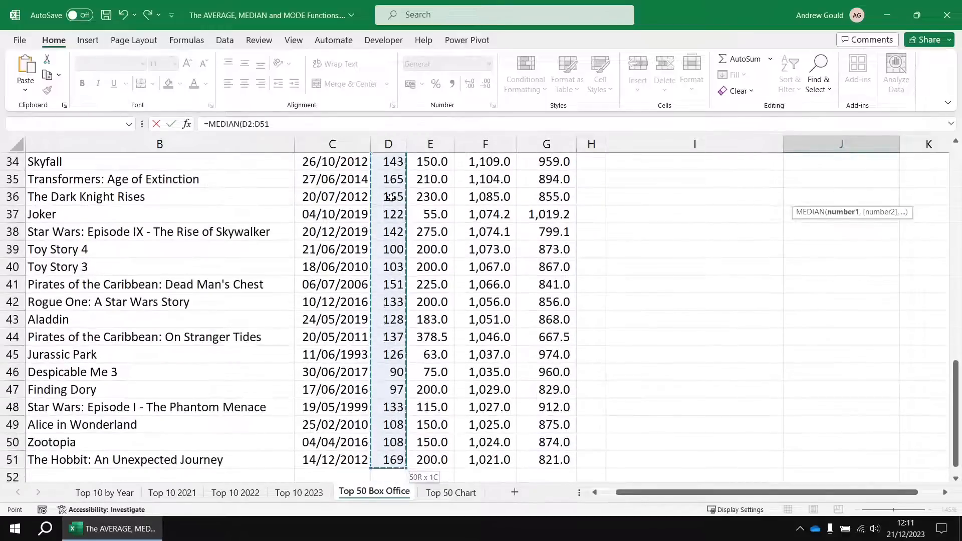
{"action": "key", "text": "Return"}
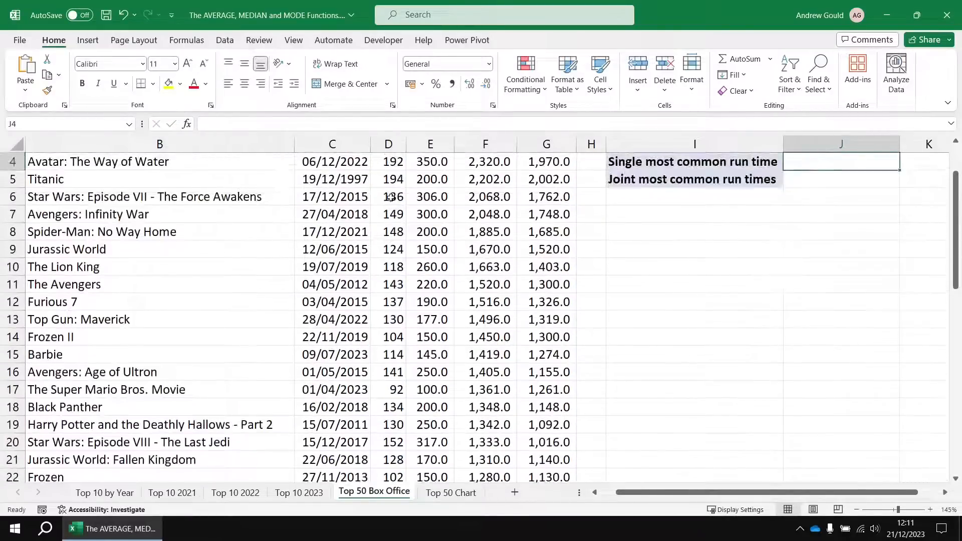
{"action": "scroll", "coordinate": [826, 220], "scroll_direction": "up", "scroll_amount": 1}
{"action": "left_click", "coordinate": [850, 216]}
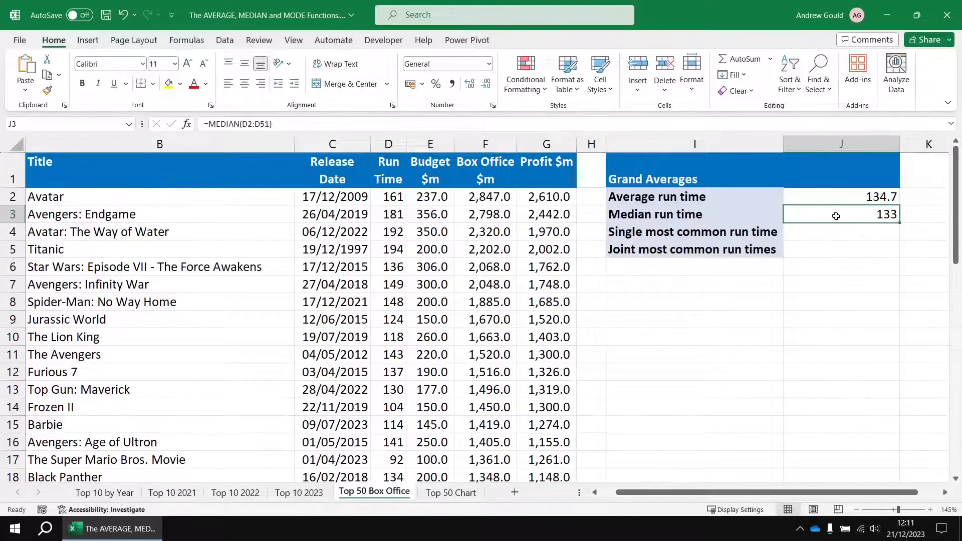
Sort the Top 50 film list by Run Time from smallest to largest.
{"action": "left_click", "coordinate": [389, 214]}
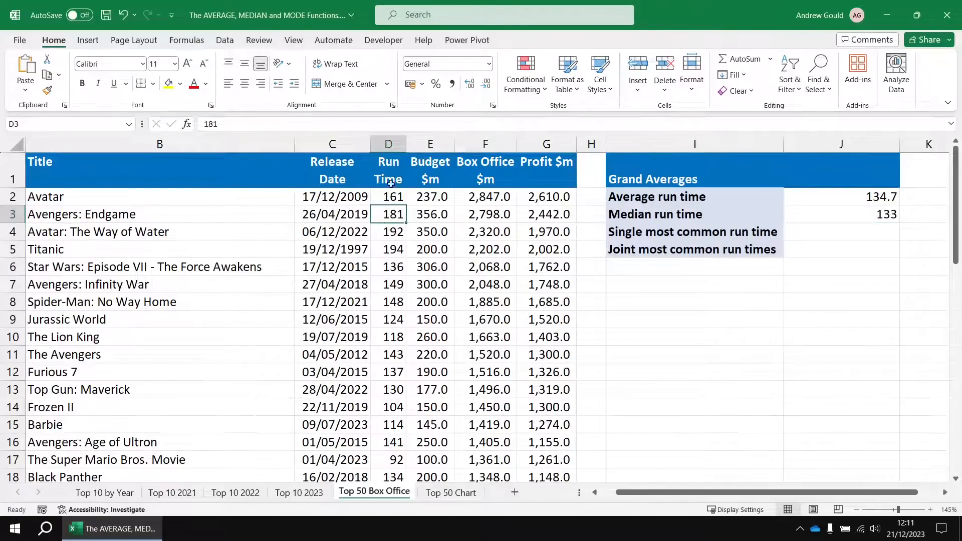
{"action": "left_click", "coordinate": [393, 200]}
{"action": "left_click", "coordinate": [392, 236]}
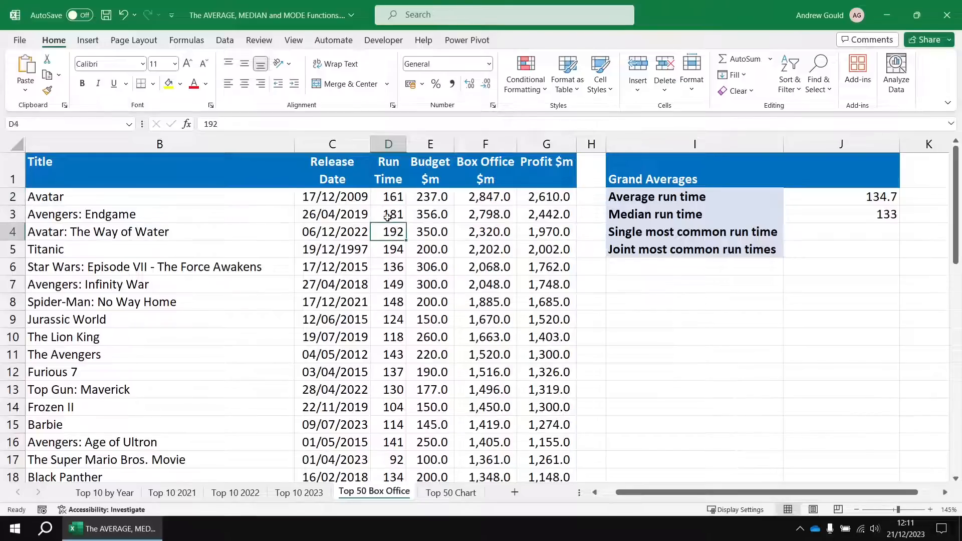
{"action": "left_click", "coordinate": [388, 245]}
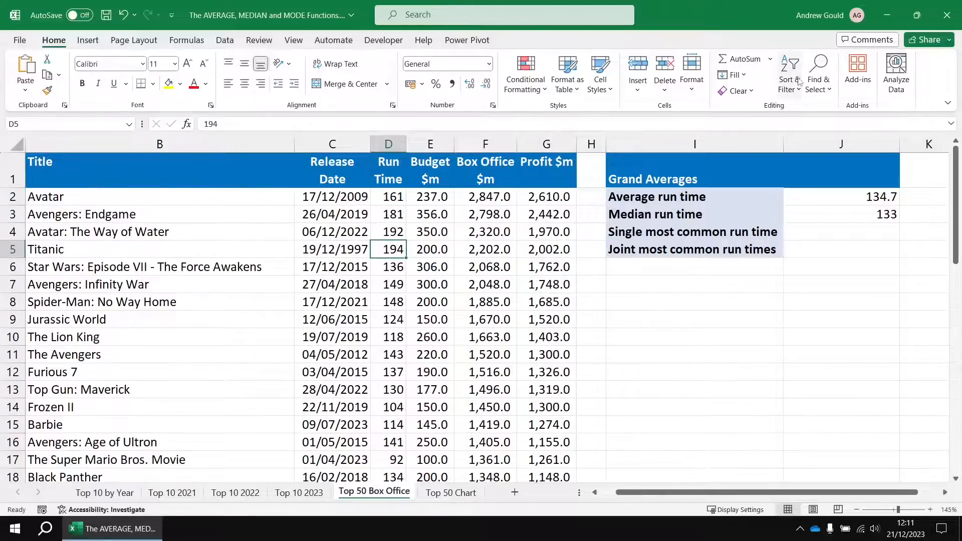
{"action": "left_click", "coordinate": [793, 92]}
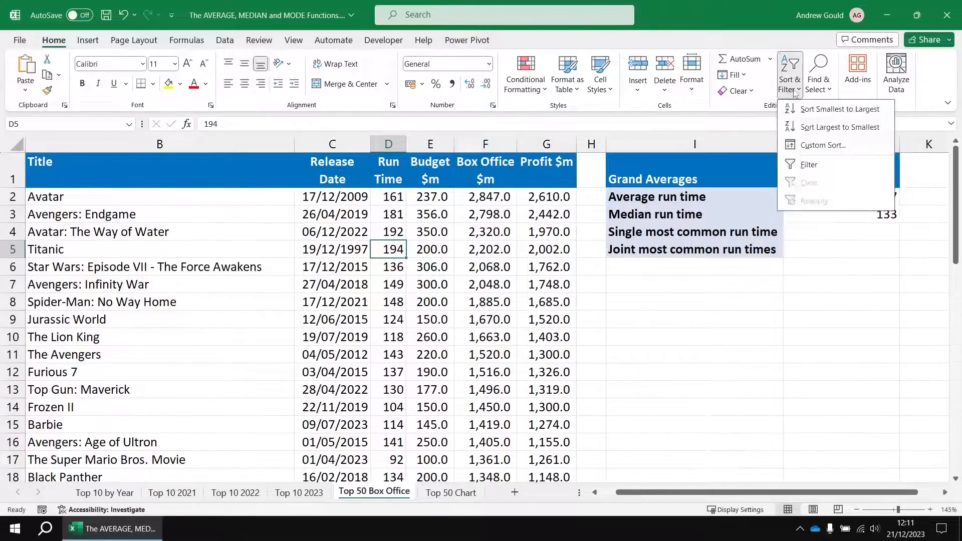
{"action": "left_click", "coordinate": [810, 111]}
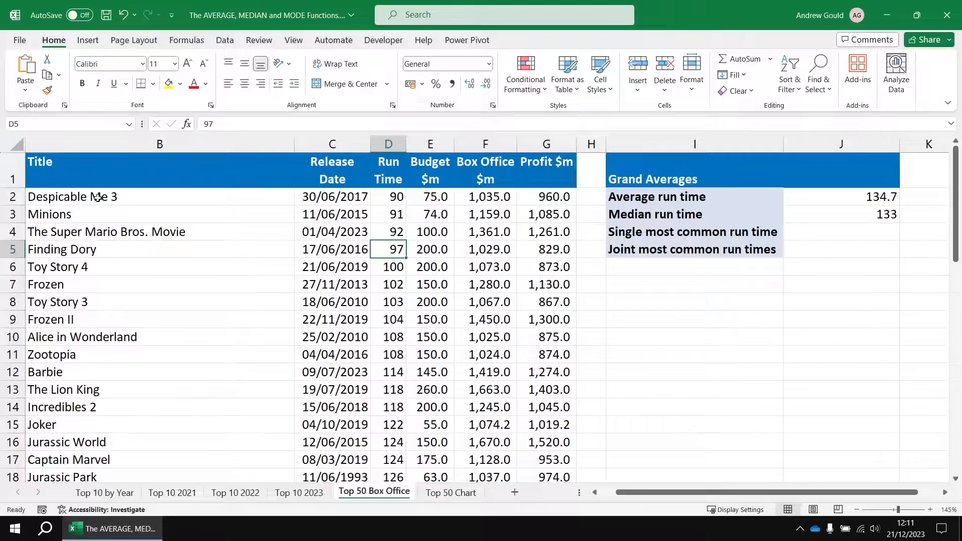
Select the sorted run times from D2 down to D26, then examine the two middle values in D26:D27.
{"action": "left_click_drag", "start_coordinate": [395, 197], "coordinate": [389, 373]}
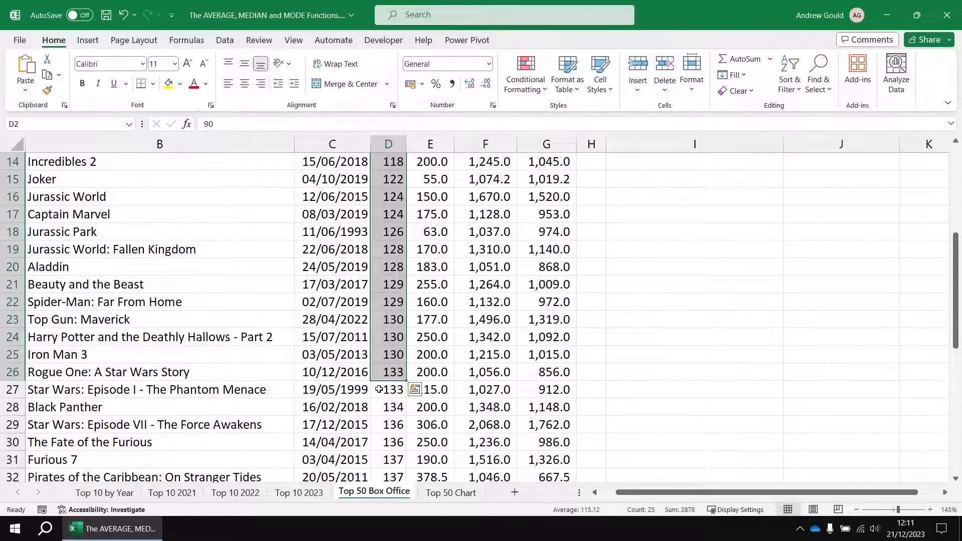
{"action": "left_click", "coordinate": [378, 377]}
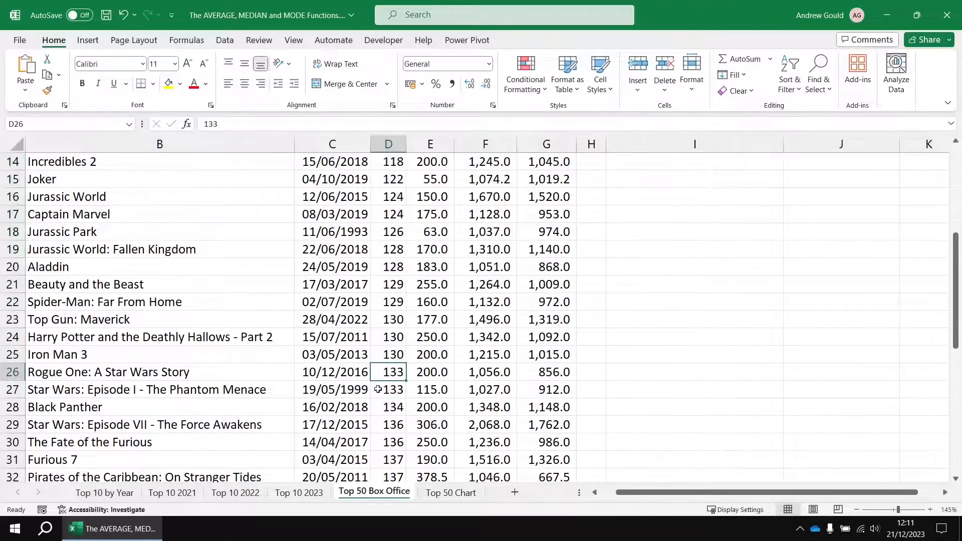
{"action": "left_click", "coordinate": [379, 390]}
{"action": "left_click", "coordinate": [378, 375]}
{"action": "left_click", "coordinate": [378, 390]}
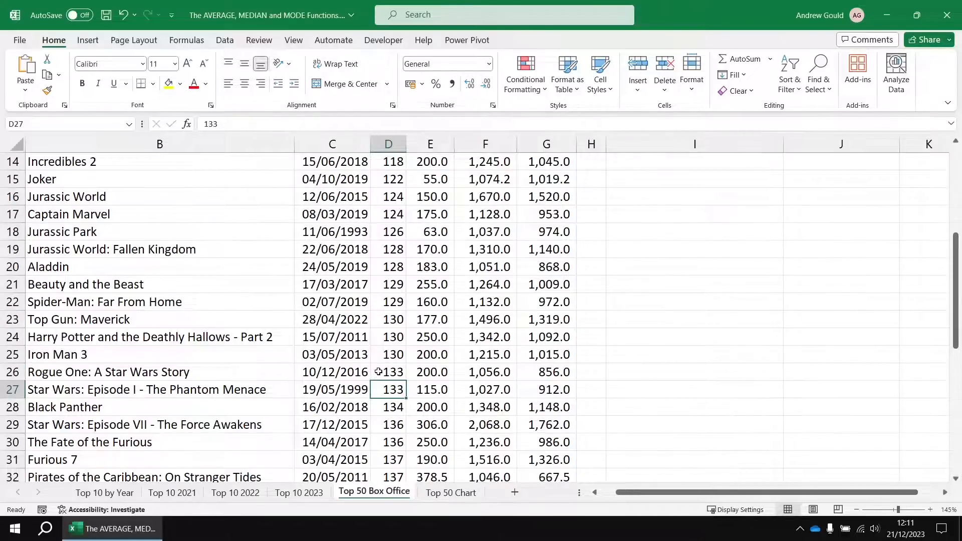
{"action": "left_click_drag", "start_coordinate": [377, 372], "coordinate": [378, 390]}
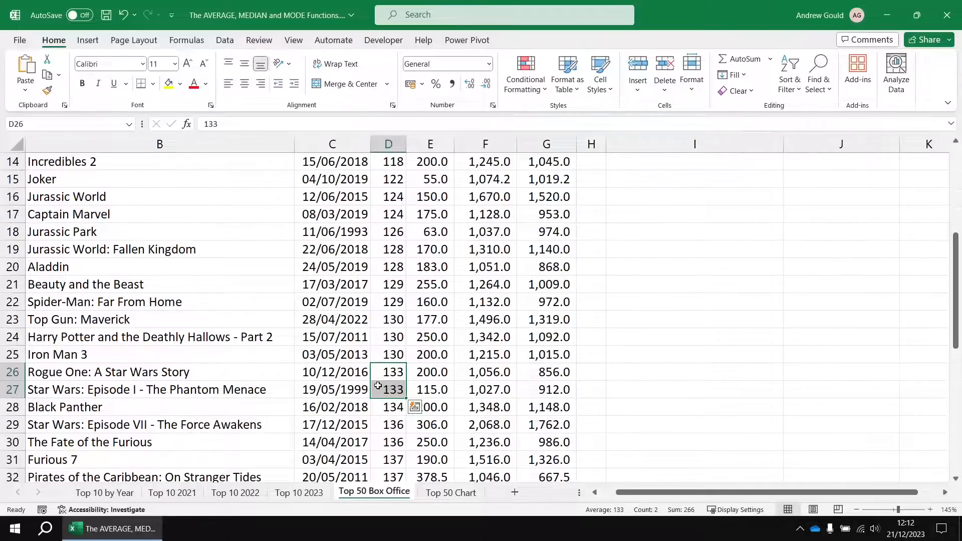
Calculate the single most common run time in J4 with =MODE.SNGL(D2:D51) and review the formula.
{"action": "scroll", "coordinate": [847, 301], "scroll_direction": "up", "scroll_amount": 5}
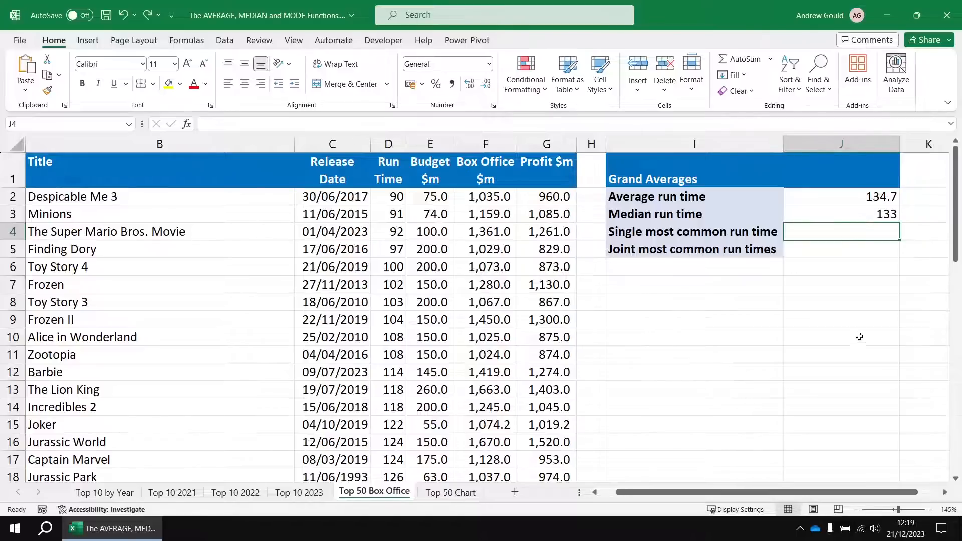
{"action": "type", "text": "=mode"}
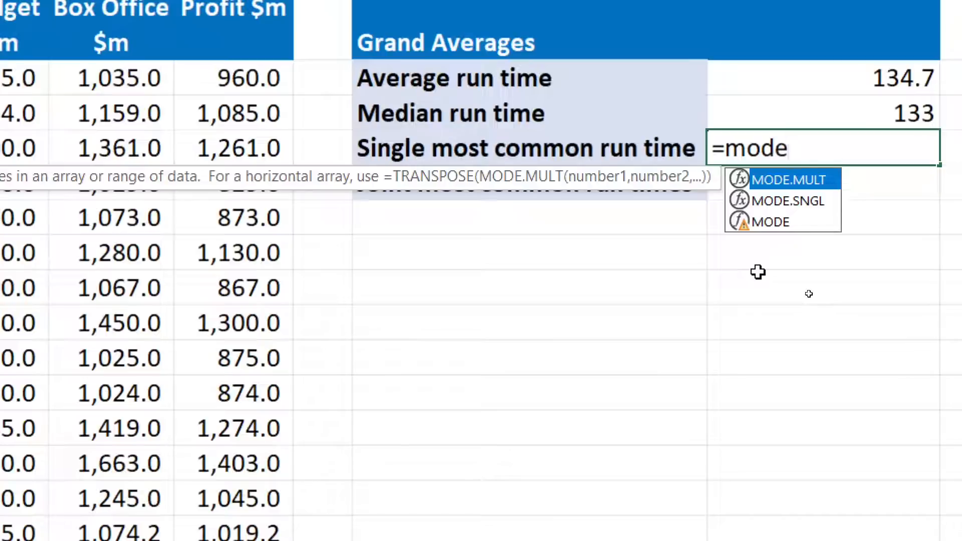
{"action": "key", "text": "Down"}
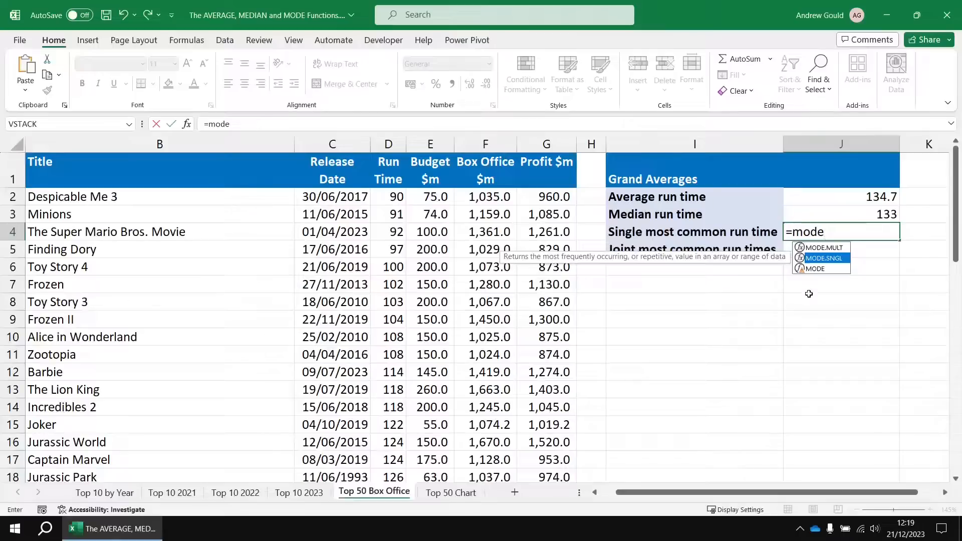
{"action": "key", "text": "Tab"}
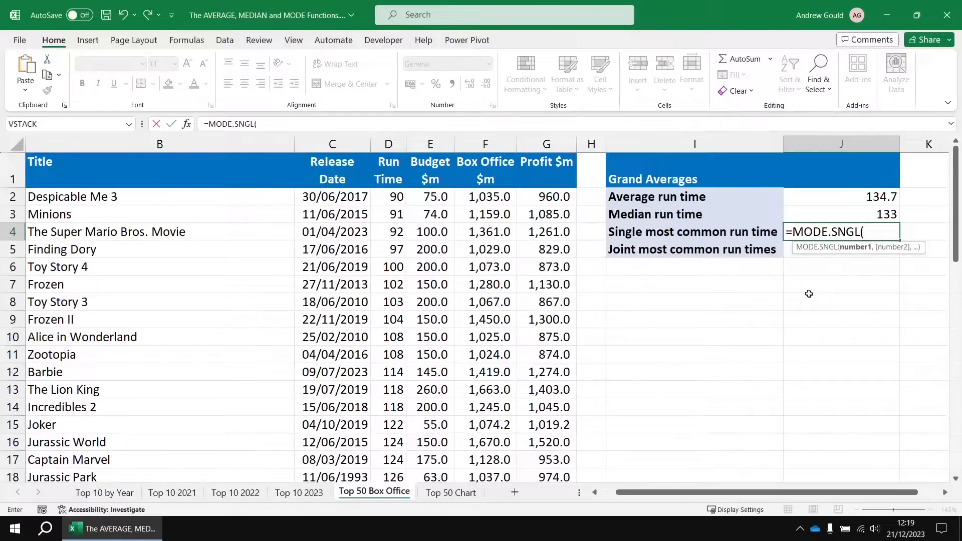
{"action": "left_click", "coordinate": [390, 198]}
{"action": "key", "text": "ctrl+shift+Down"}
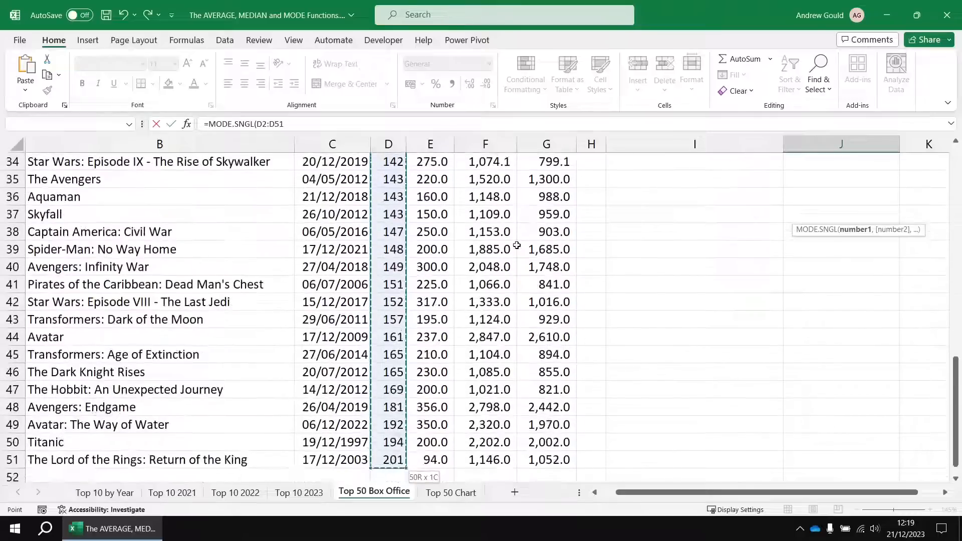
{"action": "key", "text": "Return"}
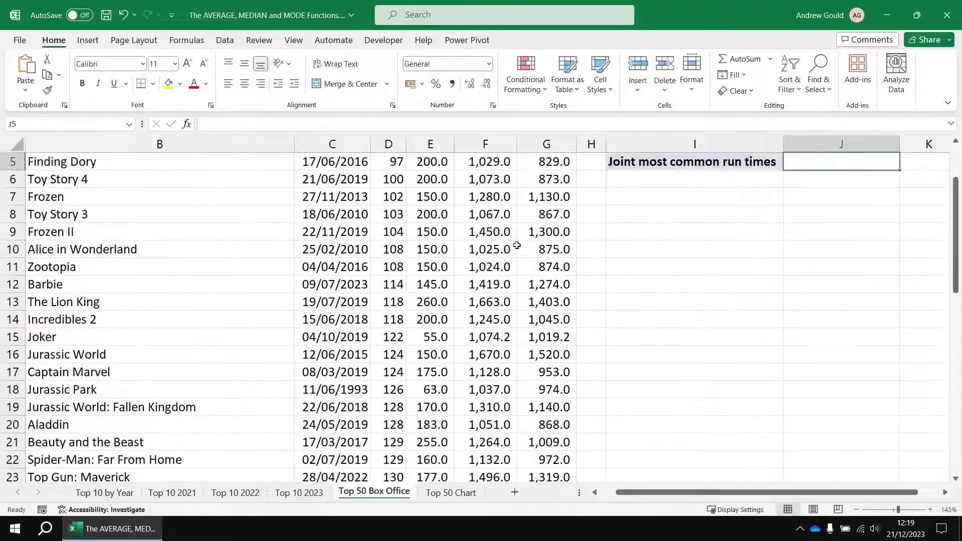
{"action": "scroll", "coordinate": [846, 246], "scroll_direction": "up", "scroll_amount": 2}
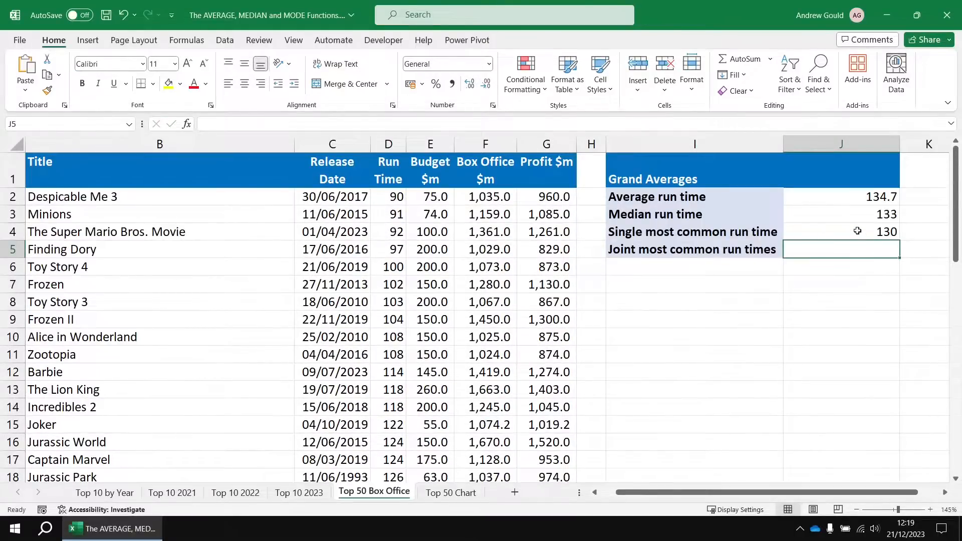
{"action": "left_click", "coordinate": [858, 233]}
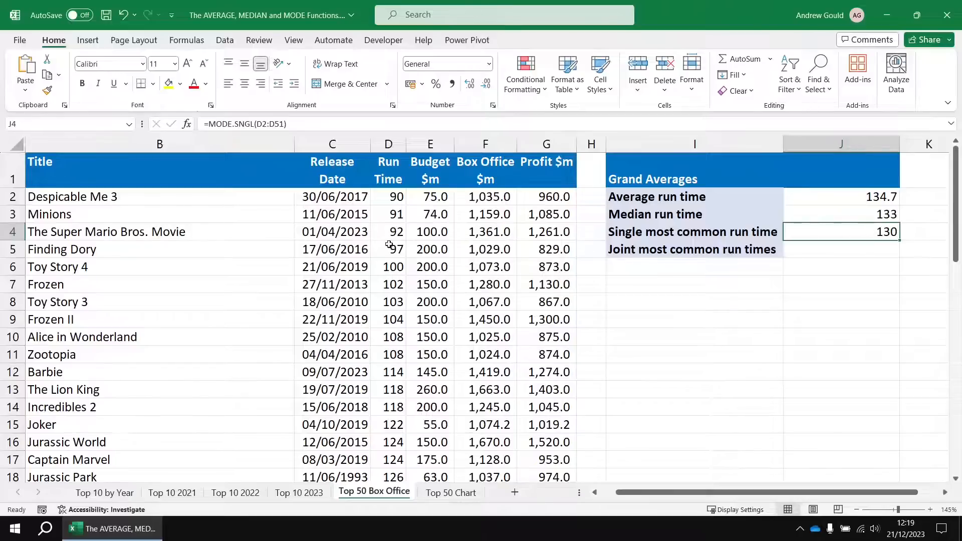
Examine the repeated run times in D23:D25 to check the single most common value against the film list.
{"action": "scroll", "coordinate": [389, 236], "scroll_direction": "down", "scroll_amount": 5}
{"action": "left_click_drag", "start_coordinate": [384, 302], "coordinate": [389, 337]}
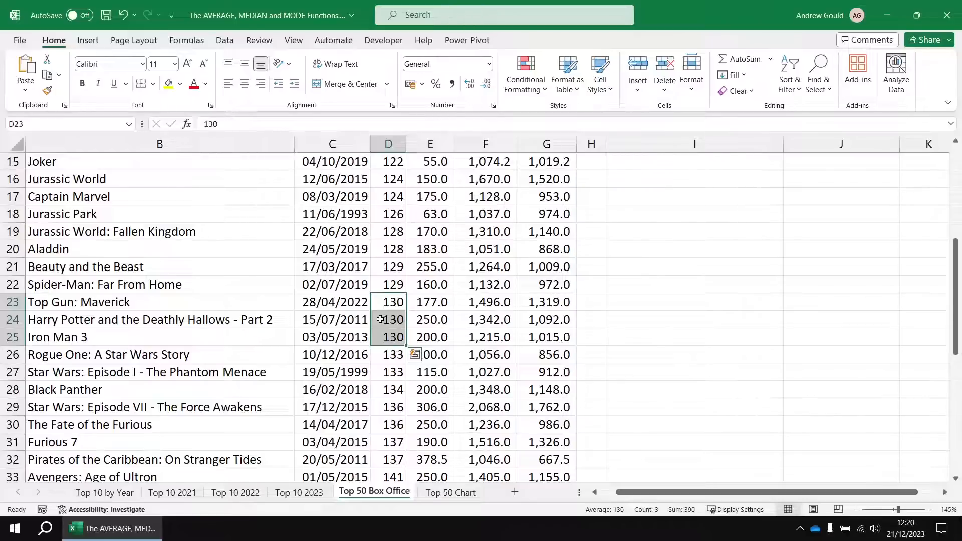
{"action": "scroll", "coordinate": [727, 287], "scroll_direction": "up", "scroll_amount": 4}
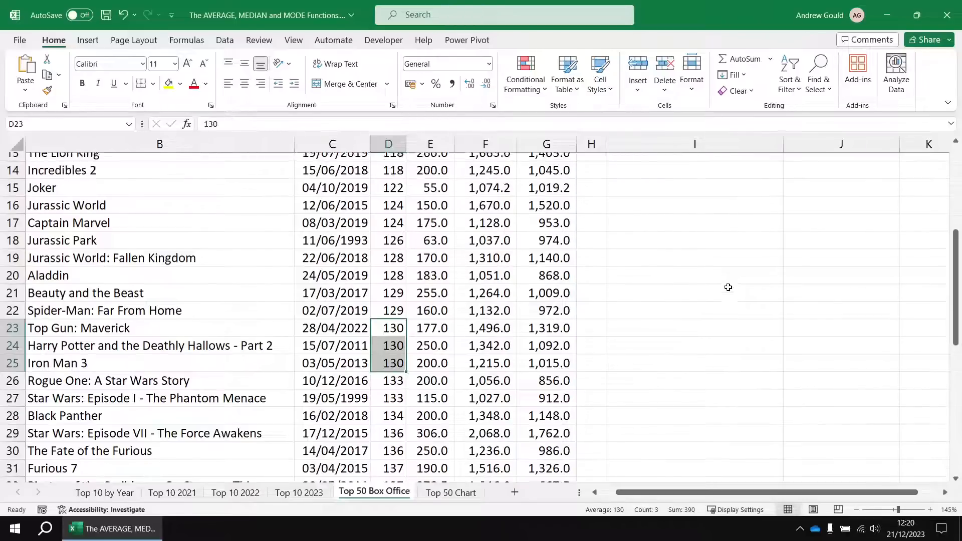
{"action": "scroll", "coordinate": [728, 287], "scroll_direction": "up", "scroll_amount": 1}
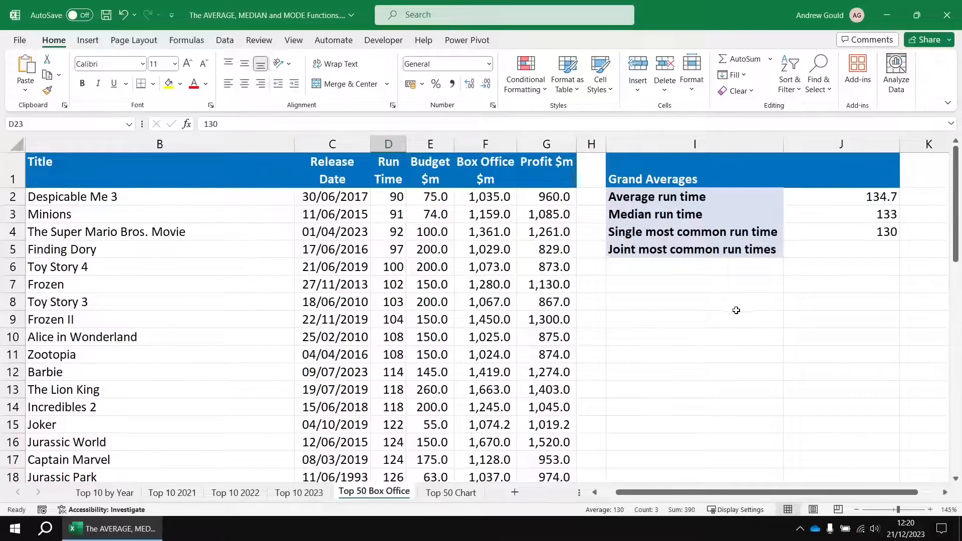
On the Top 50 Chart sheet, inspect the run time and count of the two tallest columns.
{"action": "left_click", "coordinate": [451, 494]}
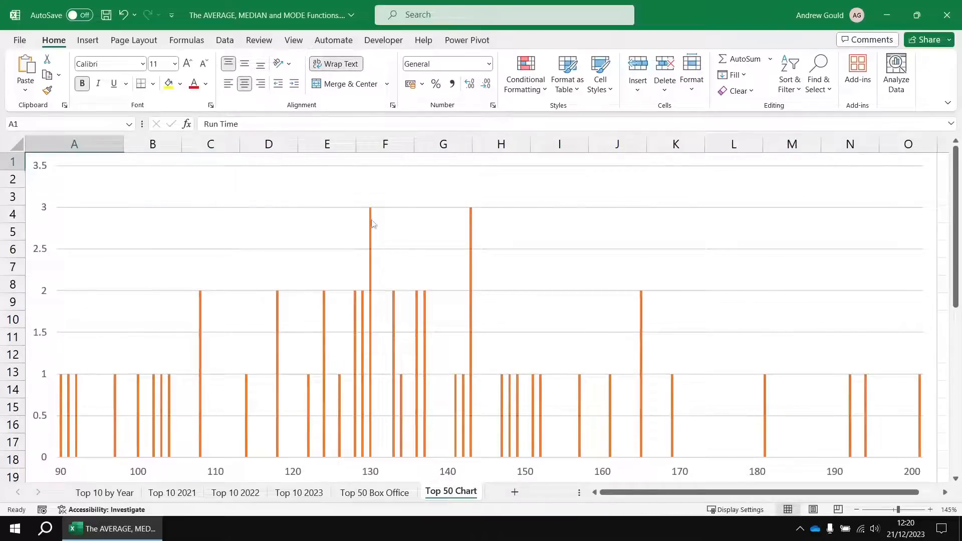
{"action": "mouse_move", "coordinate": [371, 224]}
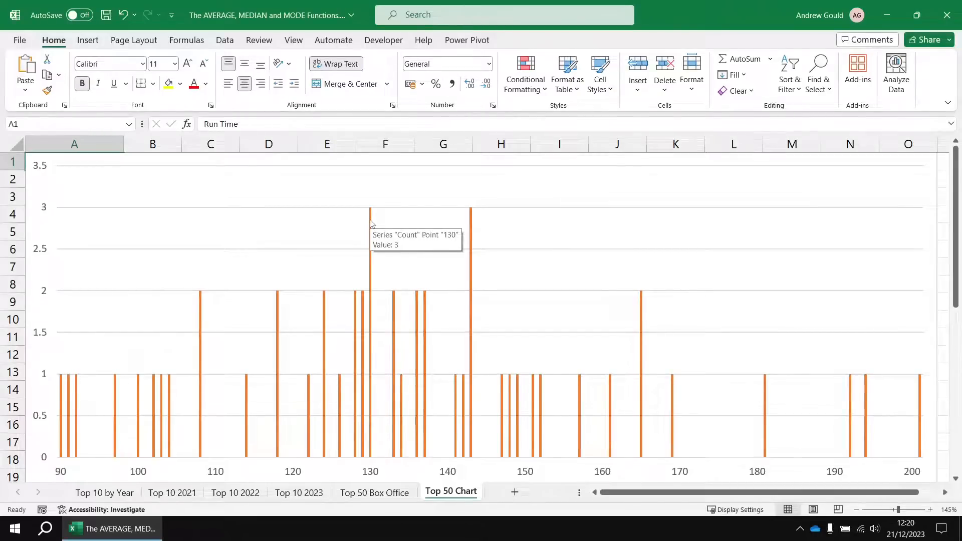
{"action": "mouse_move", "coordinate": [471, 224]}
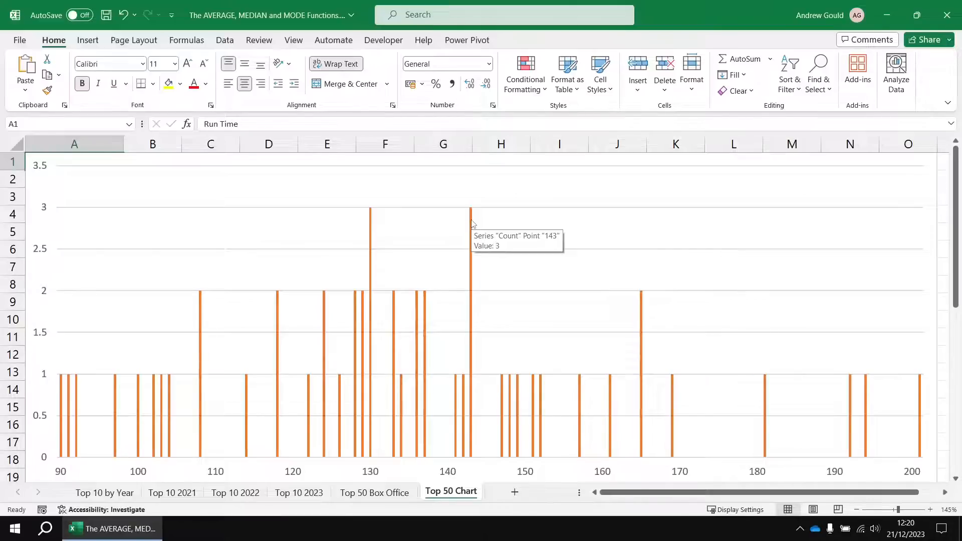
Return to the Top 50 Box Office sheet and examine the repeated run times in D35:D37.
{"action": "left_click", "coordinate": [374, 493]}
{"action": "scroll", "coordinate": [395, 365], "scroll_direction": "down", "scroll_amount": 9}
{"action": "left_click", "coordinate": [388, 302]}
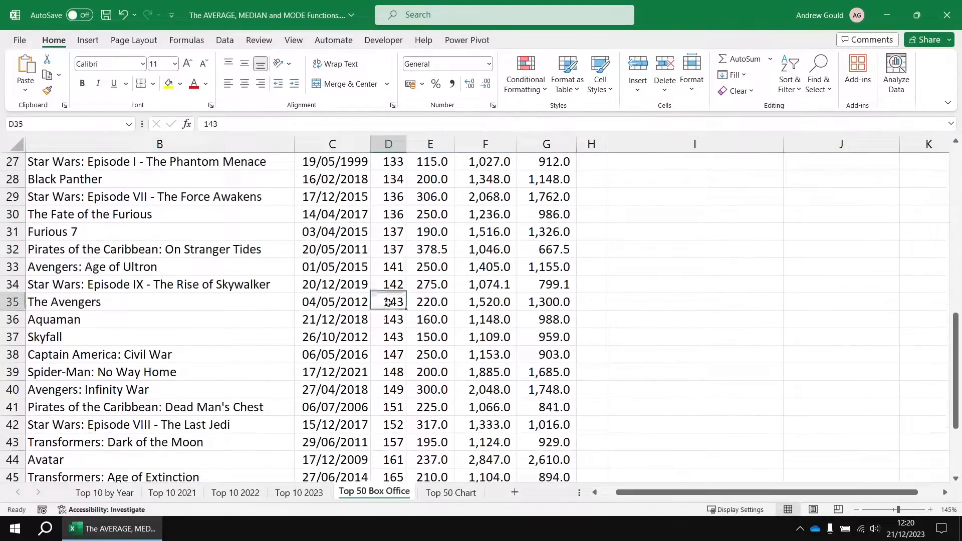
{"action": "left_click_drag", "start_coordinate": [388, 302], "coordinate": [388, 336]}
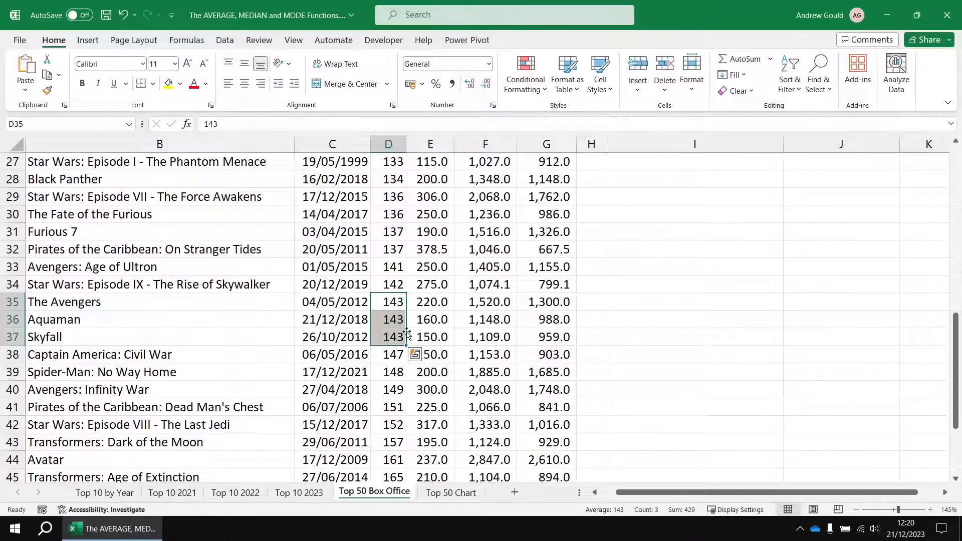
Examine the blank cells J5:J10 beside and below the joint most common run times label as space for several results.
{"action": "scroll", "coordinate": [541, 321], "scroll_direction": "up", "scroll_amount": 9}
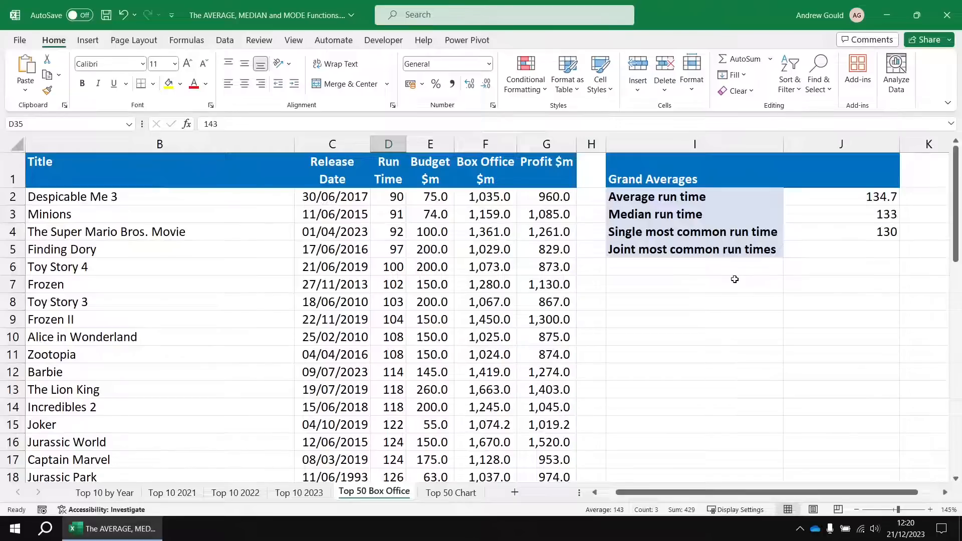
{"action": "left_click", "coordinate": [827, 250]}
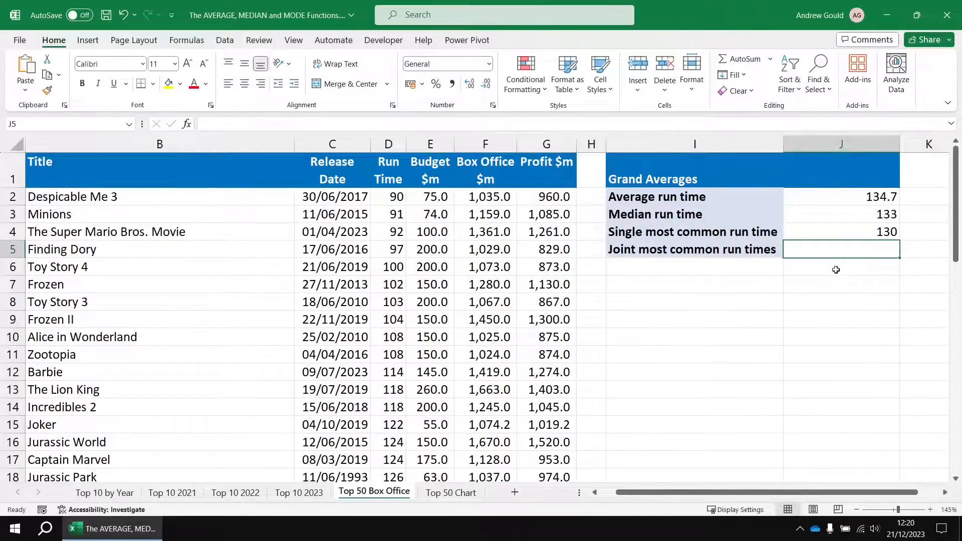
{"action": "left_click_drag", "start_coordinate": [833, 252], "coordinate": [833, 377]}
{"action": "left_click", "coordinate": [823, 251]}
{"action": "left_click_drag", "start_coordinate": [828, 249], "coordinate": [823, 341]}
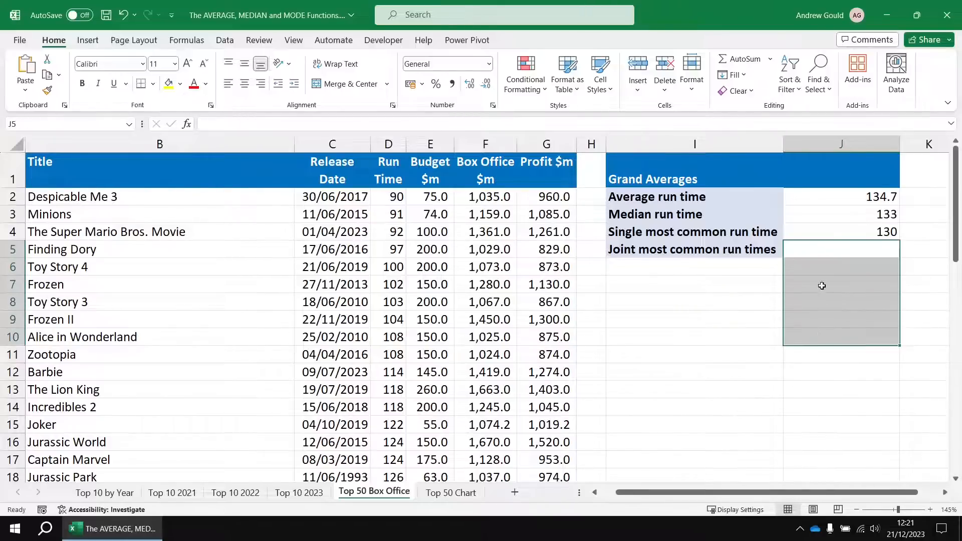
Calculate the joint most common run times in J5 with =MODE.MULT(D2:D51).
{"action": "left_click", "coordinate": [826, 247]}
{"action": "mouse_move", "coordinate": [822, 249]}
{"action": "left_mouse_down"}
{"action": "mouse_move", "coordinate": [818, 361]}
{"action": "mouse_move", "coordinate": [822, 250]}
{"action": "left_mouse_up"}
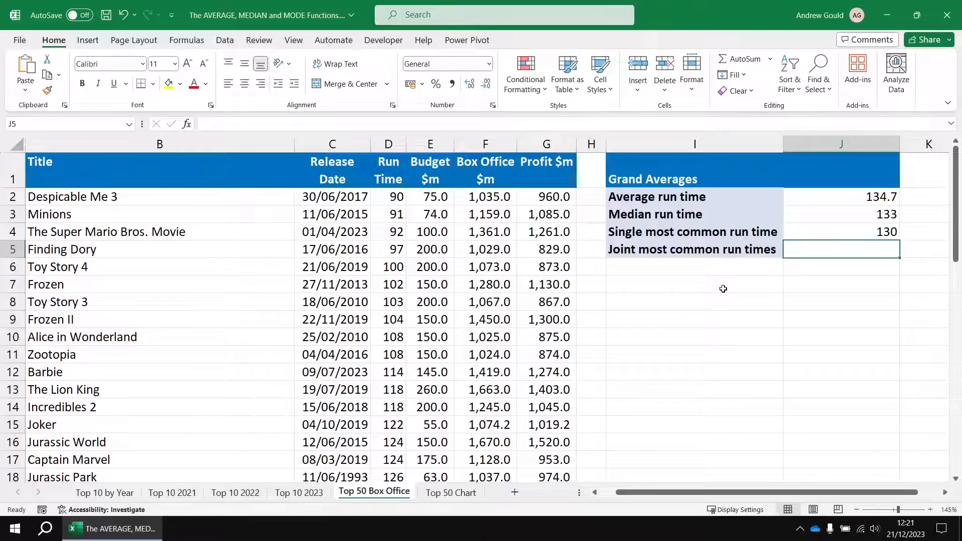
{"action": "type", "text": "=mode"}
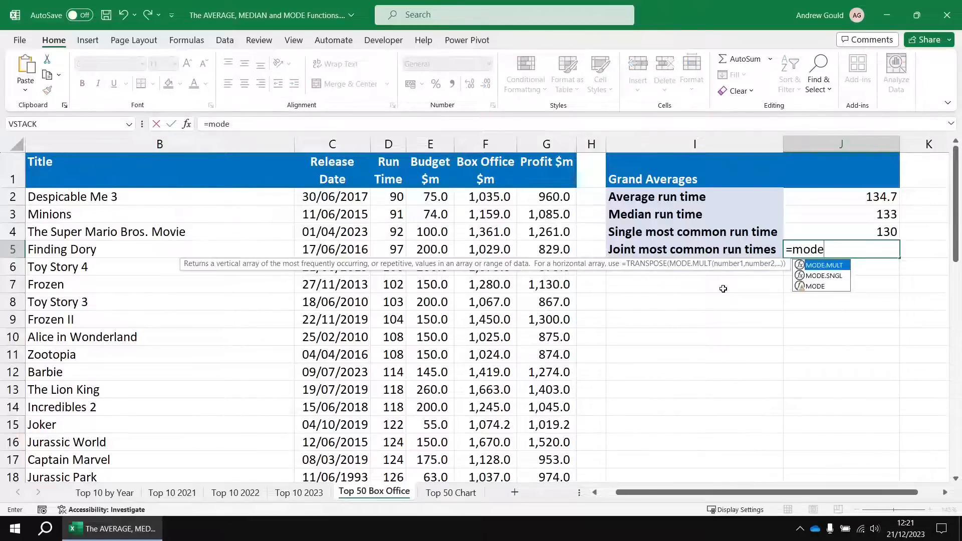
{"action": "key", "text": "Tab"}
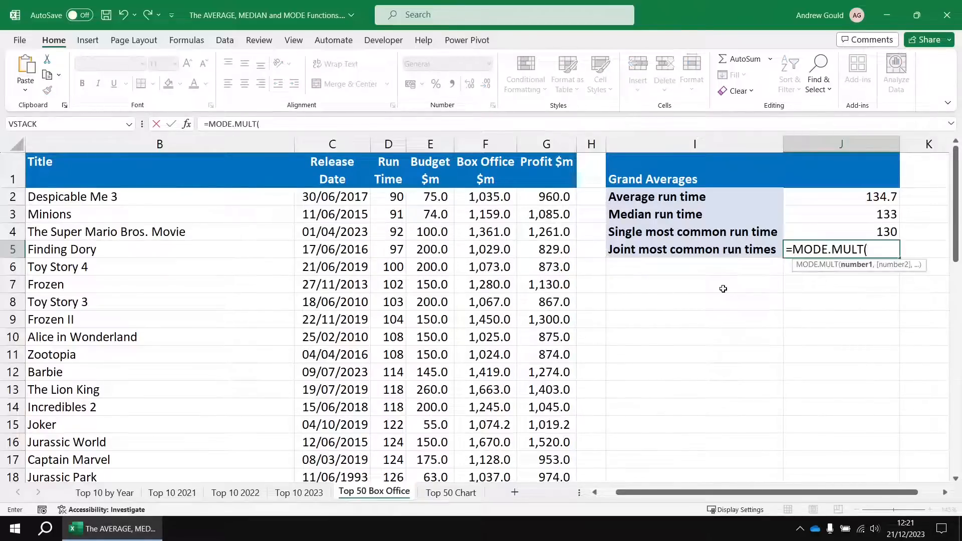
{"action": "left_click", "coordinate": [392, 196]}
{"action": "key", "text": "ctrl+shift+Down"}
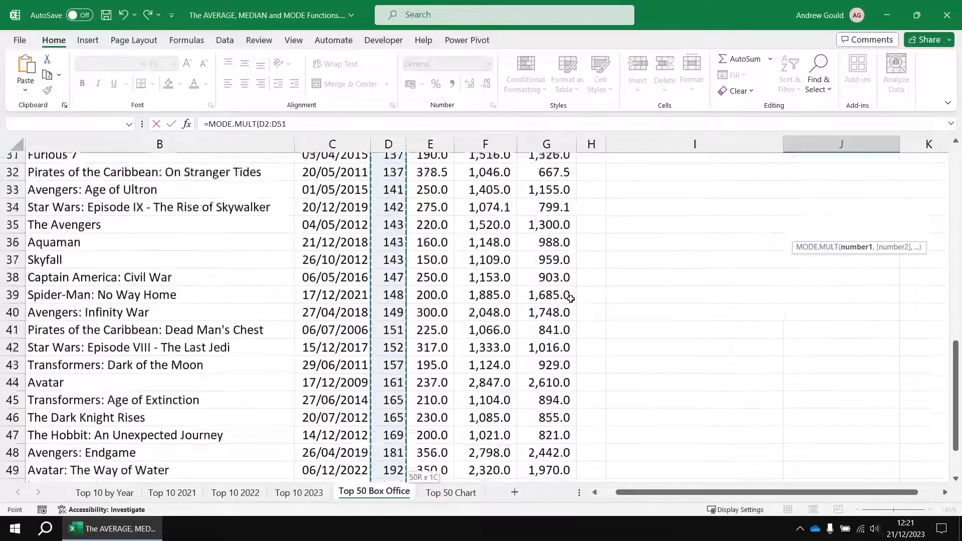
{"action": "key", "text": "Return"}
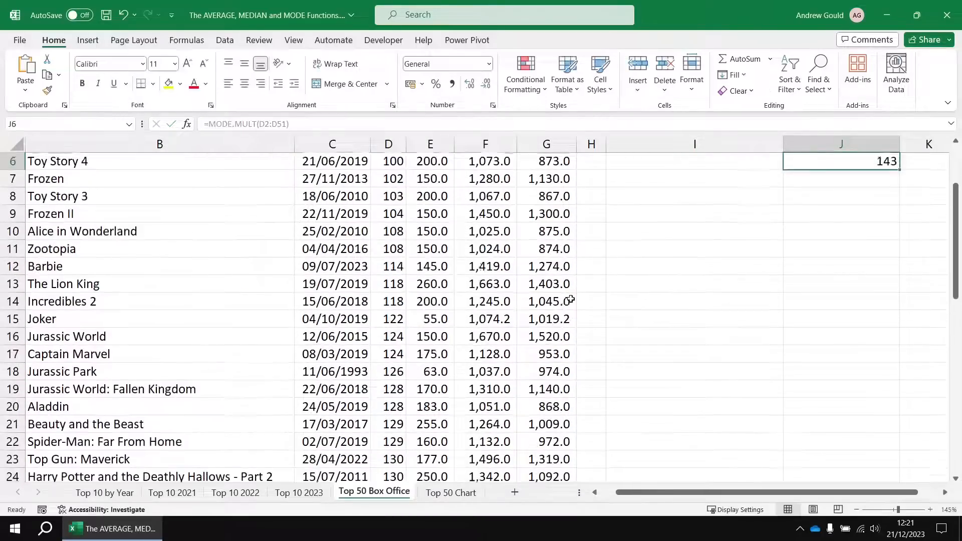
Compare the formulas behind the joint most common run times in J5 and the spilled cell J6.
{"action": "scroll", "coordinate": [846, 260], "scroll_direction": "up", "scroll_amount": 2}
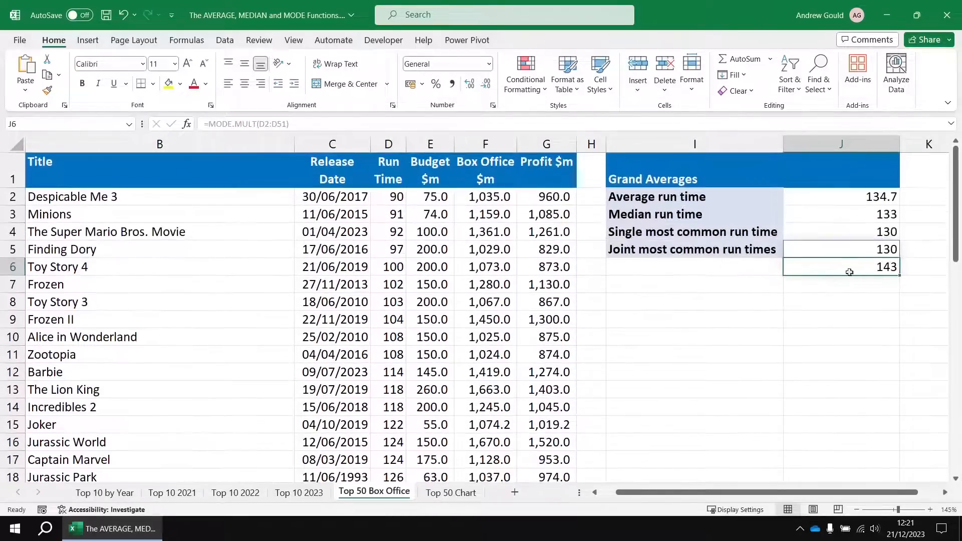
{"action": "left_click", "coordinate": [843, 253]}
{"action": "left_click", "coordinate": [841, 268]}
{"action": "left_click", "coordinate": [842, 252]}
{"action": "left_click", "coordinate": [842, 266]}
{"action": "left_click", "coordinate": [840, 251]}
{"action": "left_click", "coordinate": [837, 264]}
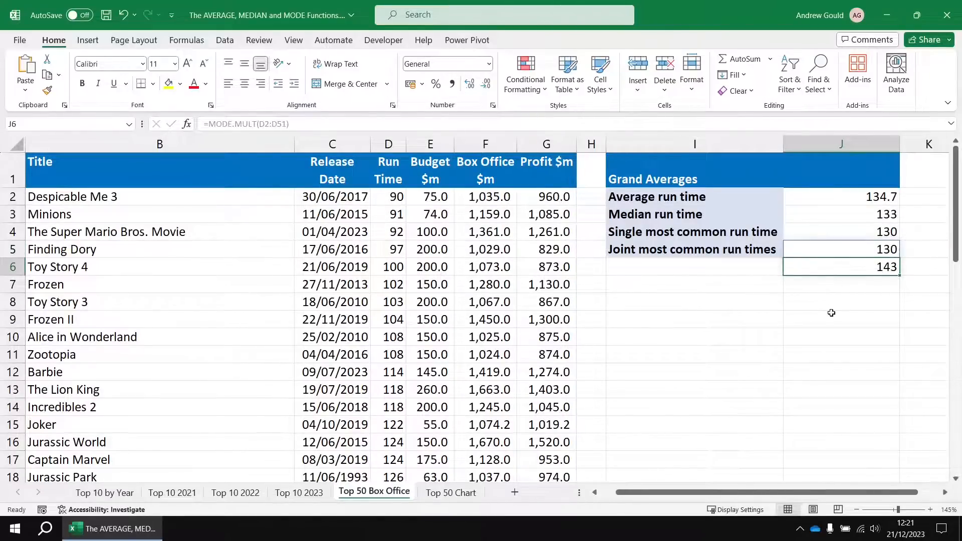